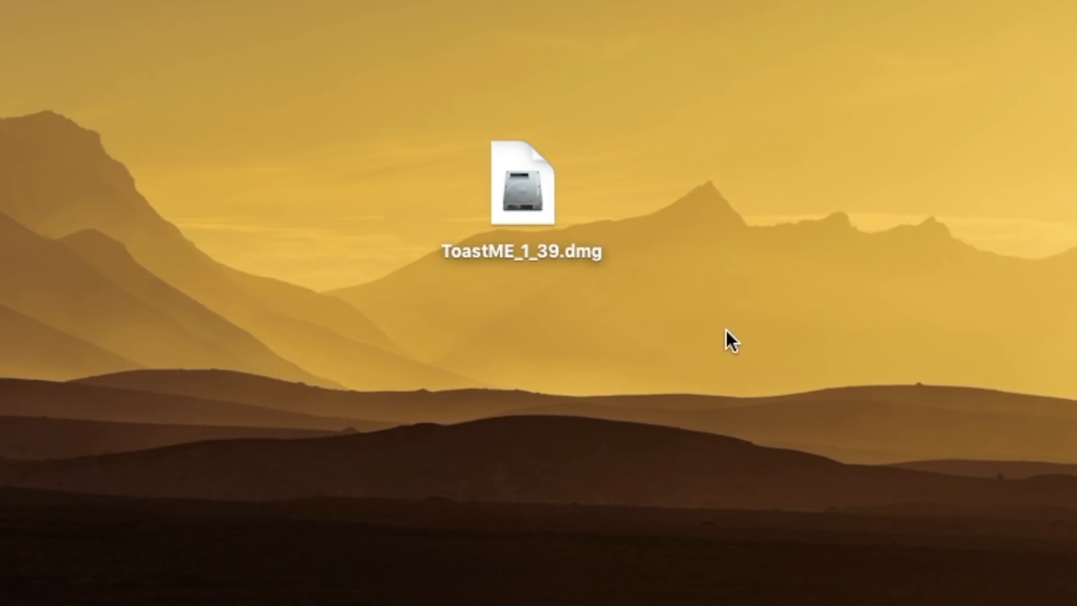
- Open the ToastME_1_39.dmg disk image and view its Contact.txt file, closing the text file again
click(517, 207)
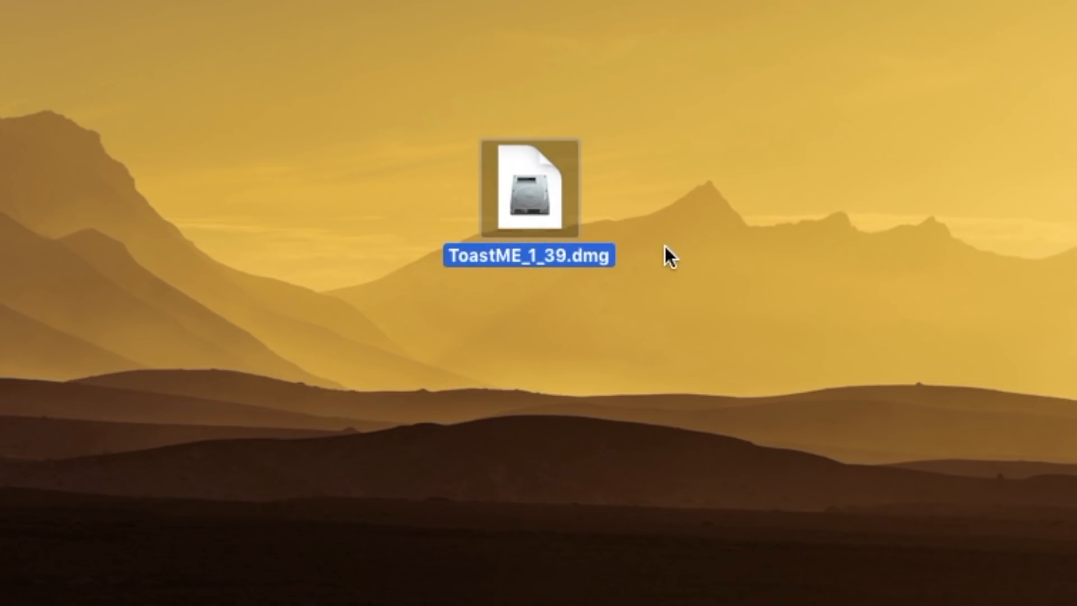
double_click(535, 204)
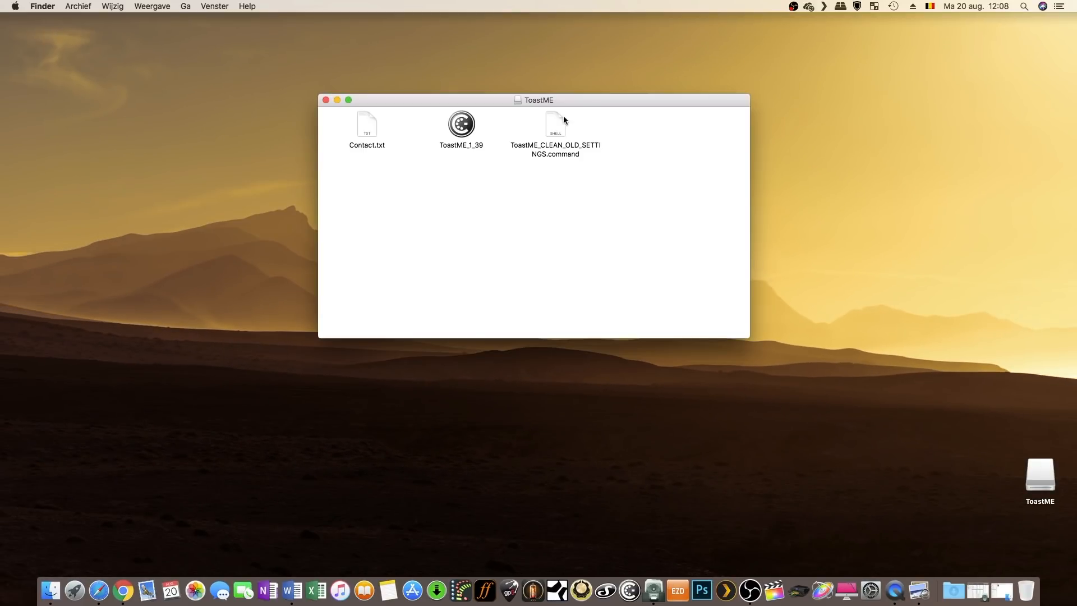
drag(581, 104, 609, 164)
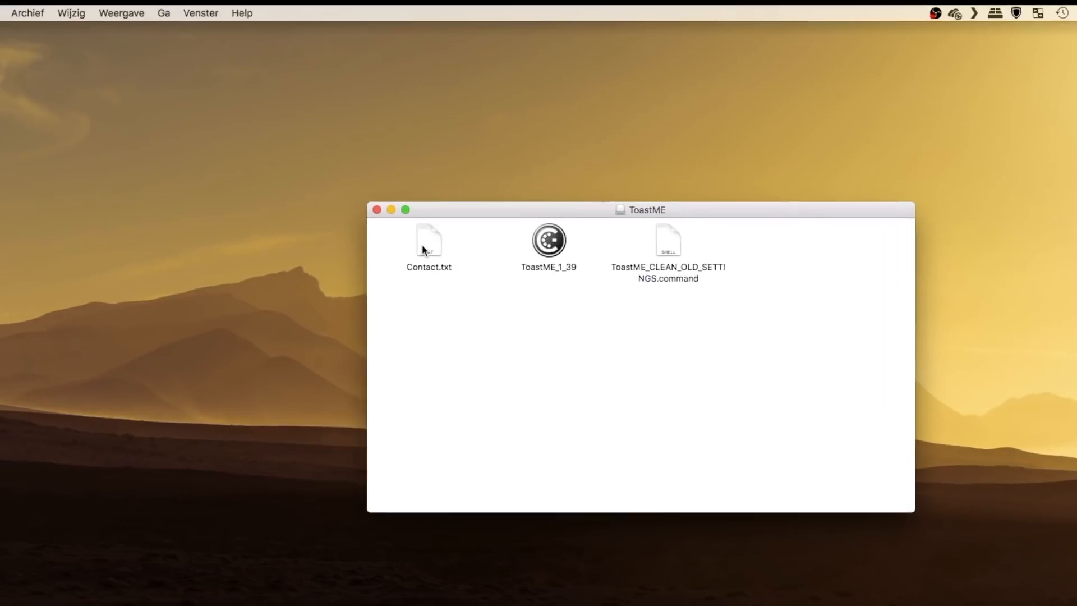
double_click(425, 249)
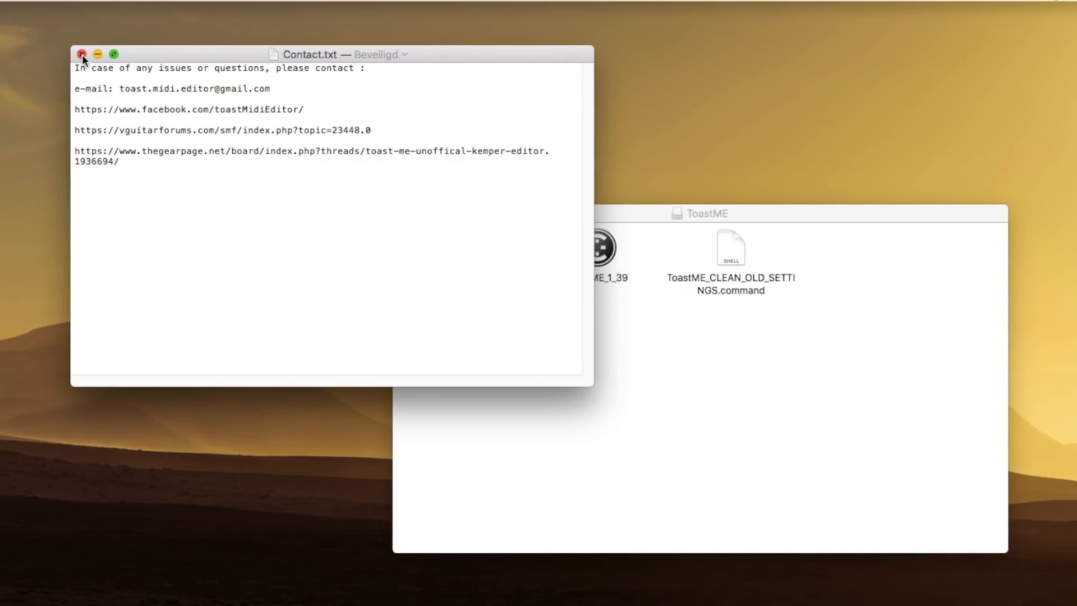
click(82, 54)
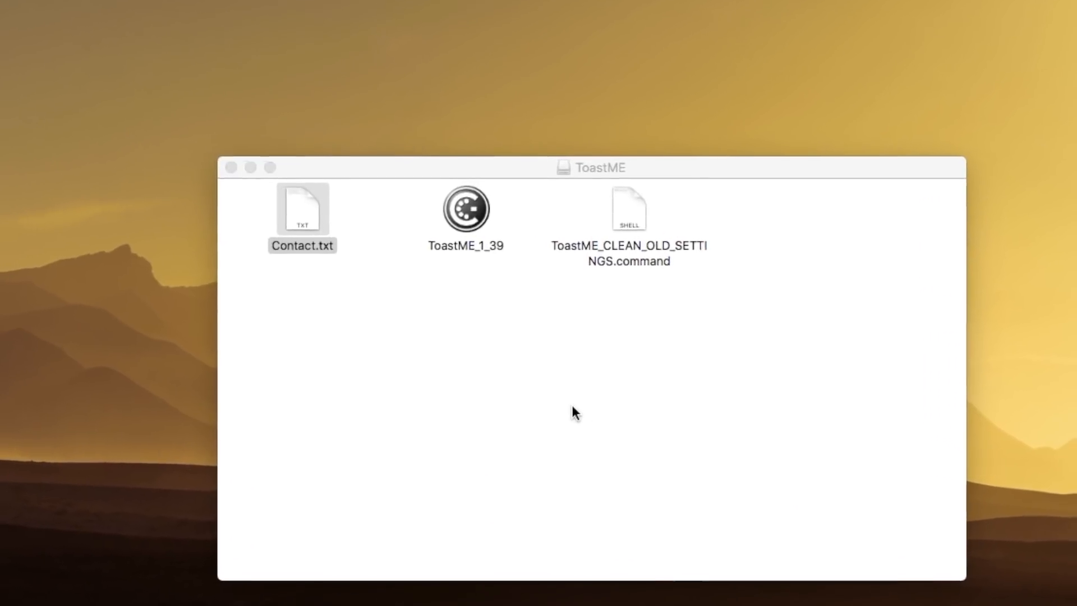
- Run the ToastME_CLEAN_OLD_SETTINGS.command script from the disk image, allowing it to open
click(482, 216)
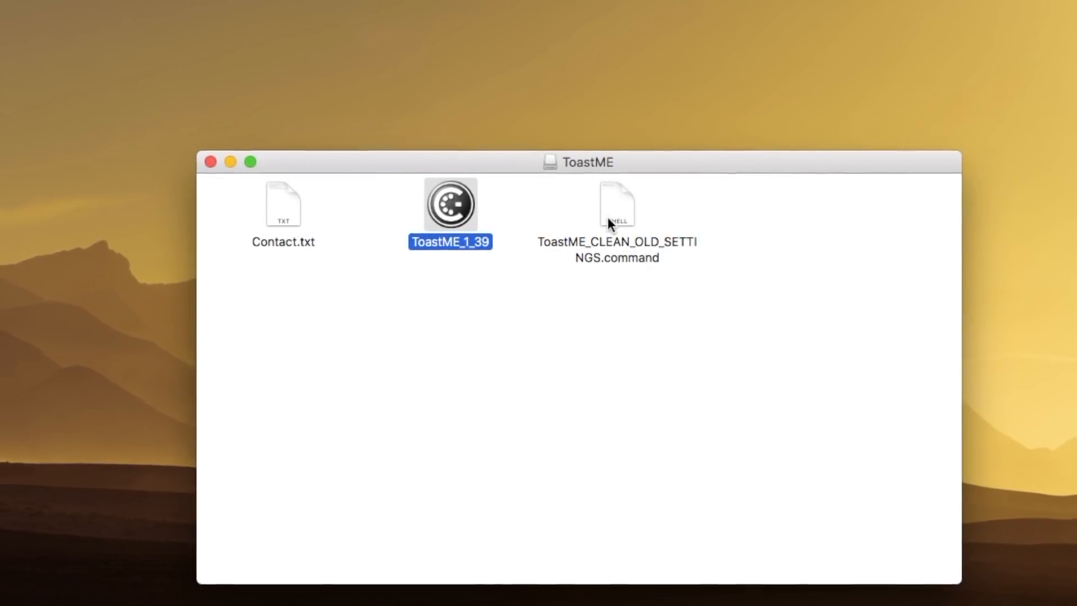
click(609, 218)
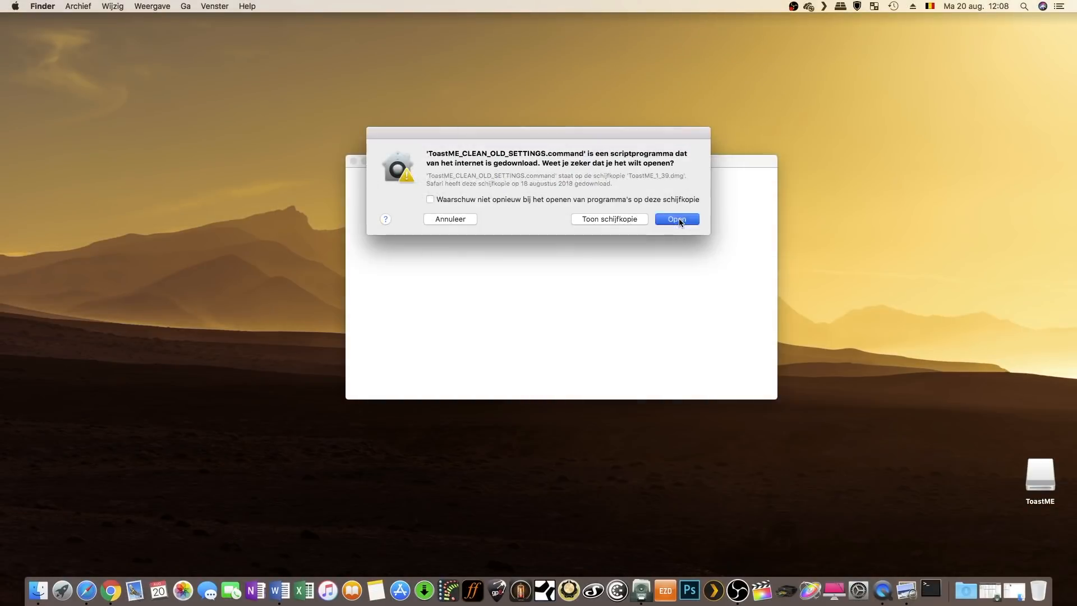
click(794, 281)
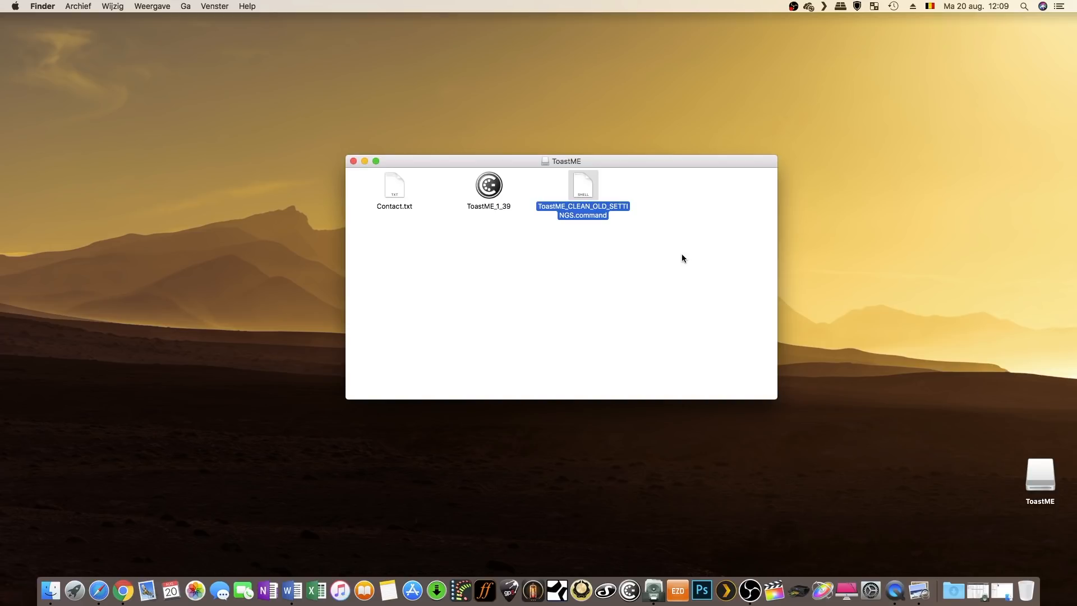
- Copy the ToastME_1_39 application from the disk image to the desktop and close the disk image window
drag(492, 190, 486, 100)
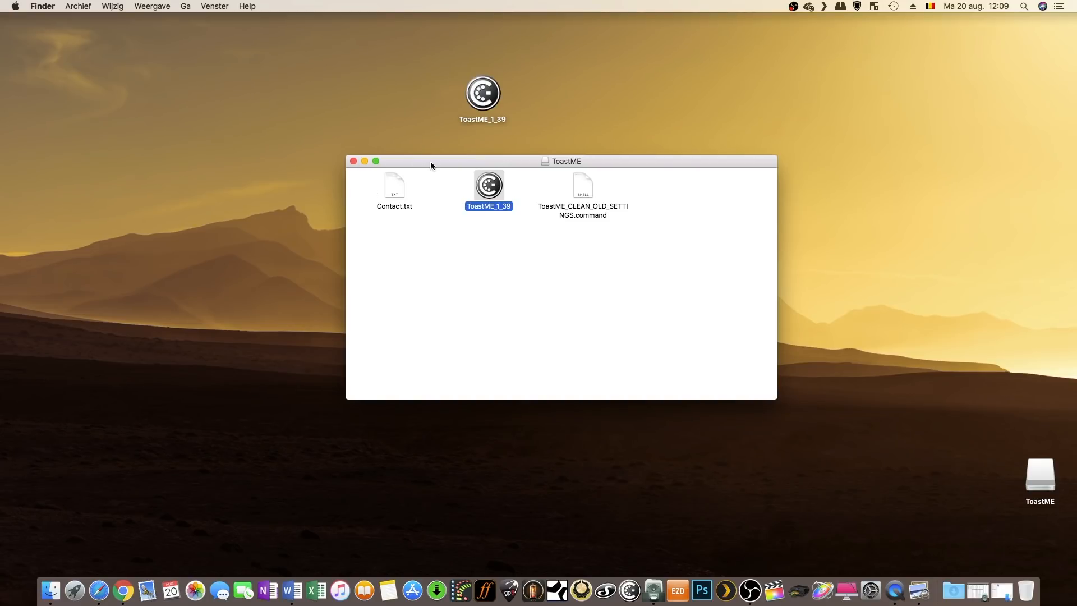
click(354, 162)
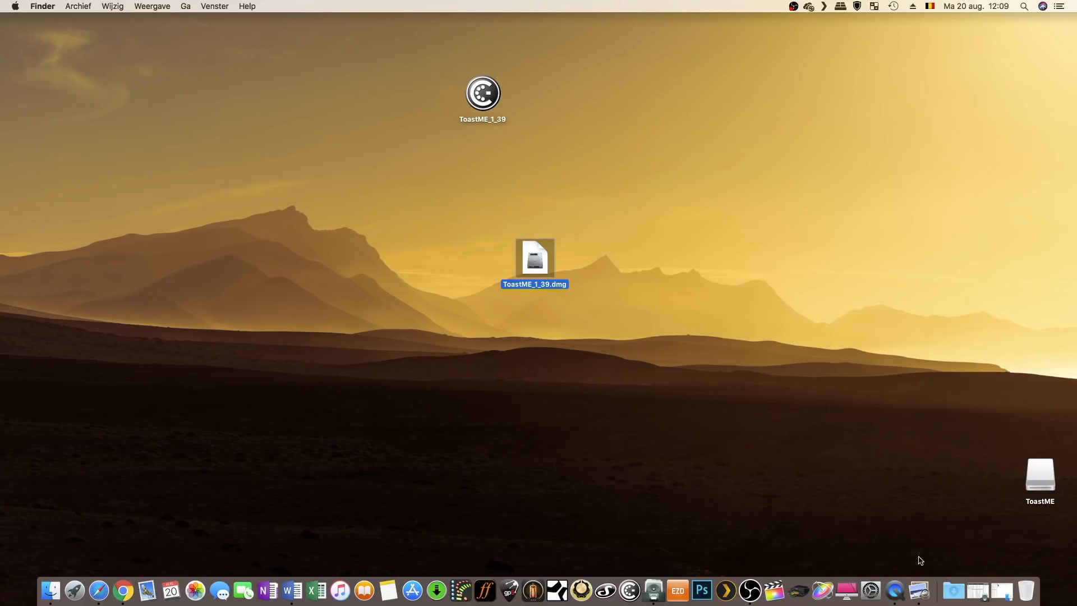
- Move ToastME_1_39 from the desktop into the Programma's folder, replacing the existing copy
click(184, 7)
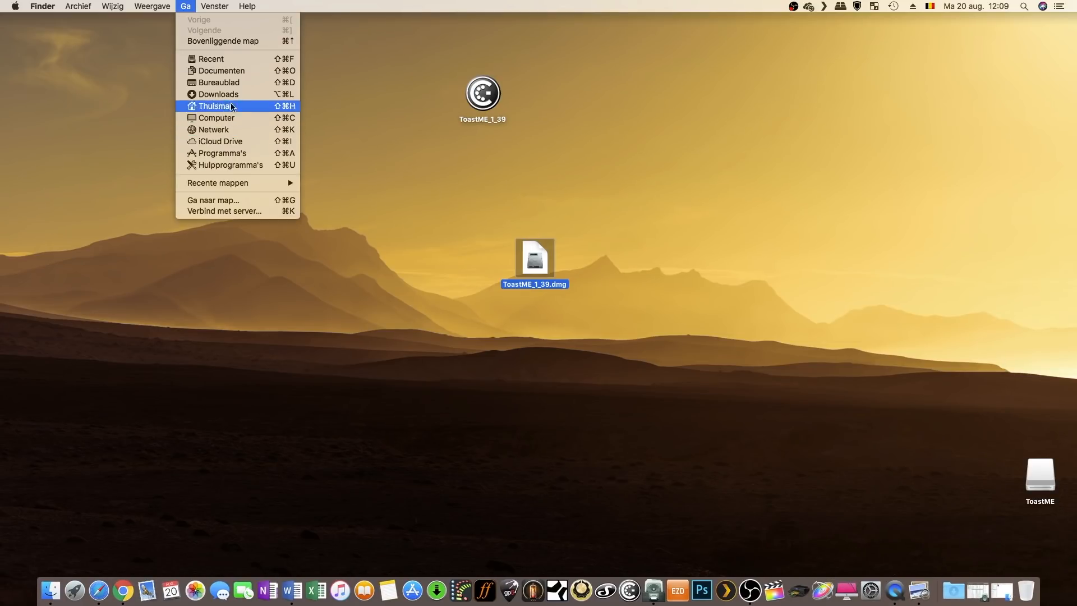
click(282, 155)
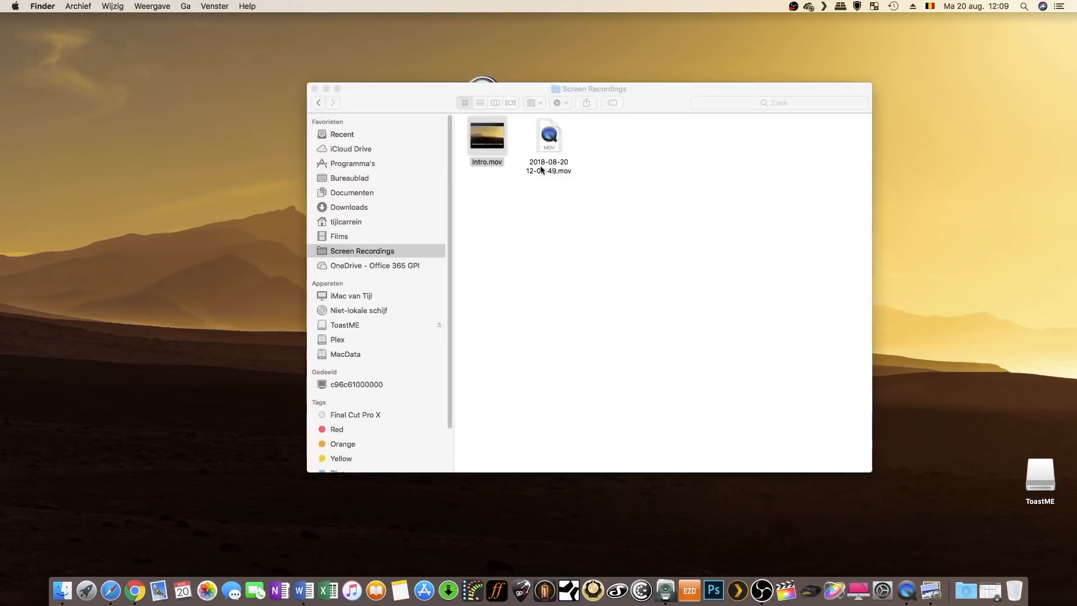
drag(655, 101, 914, 119)
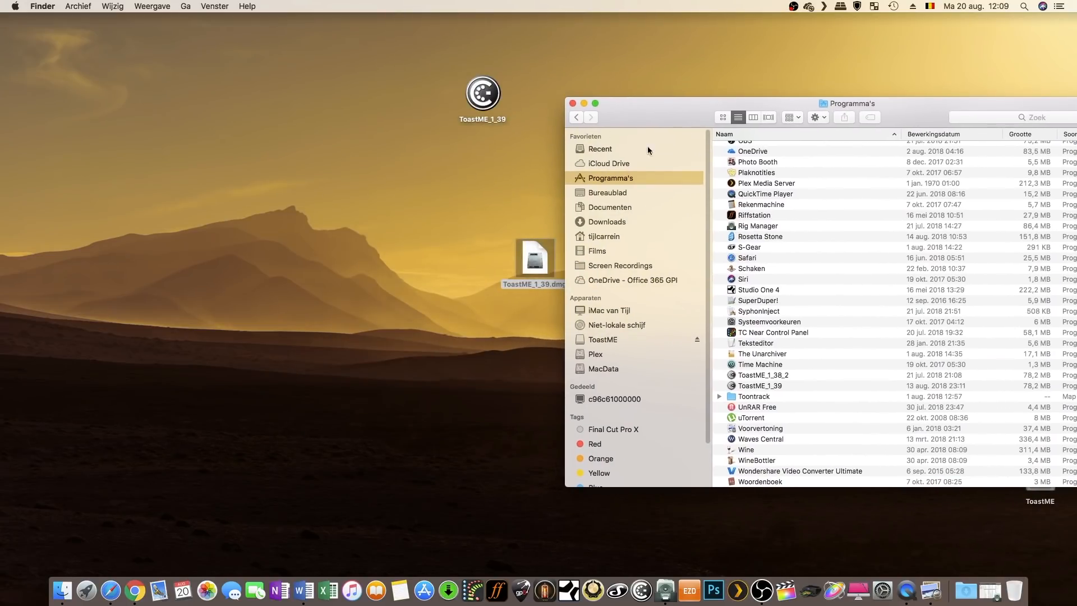
drag(483, 90, 834, 261)
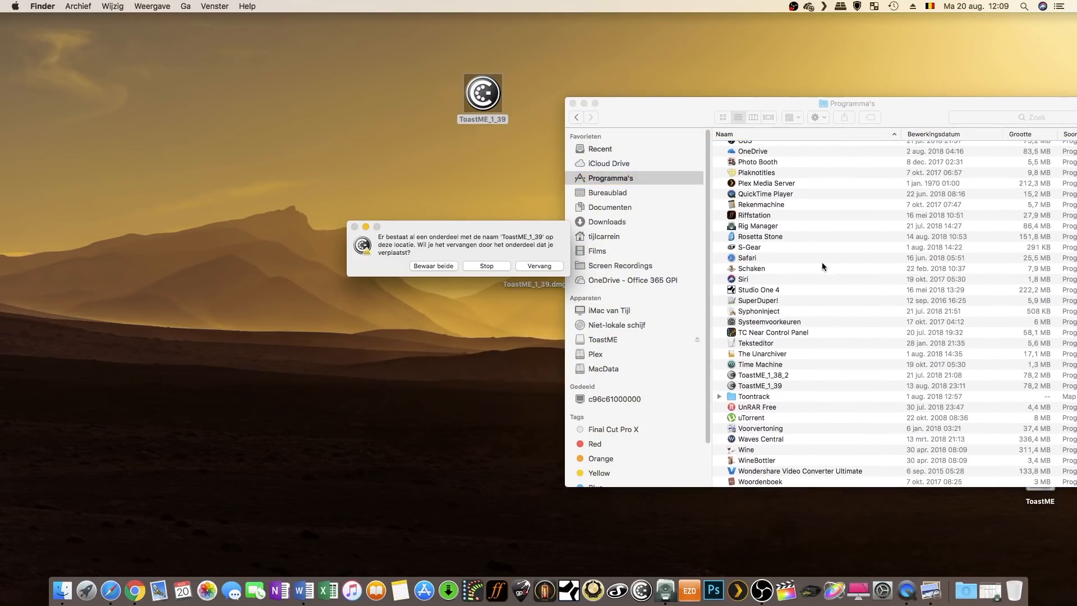
click(538, 266)
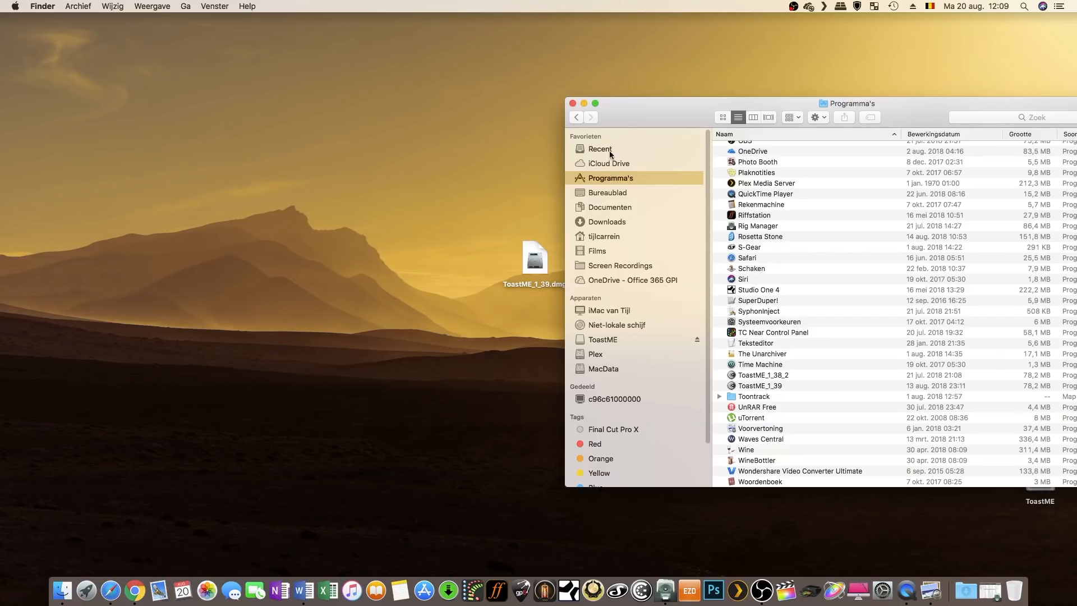
drag(681, 103, 346, 59)
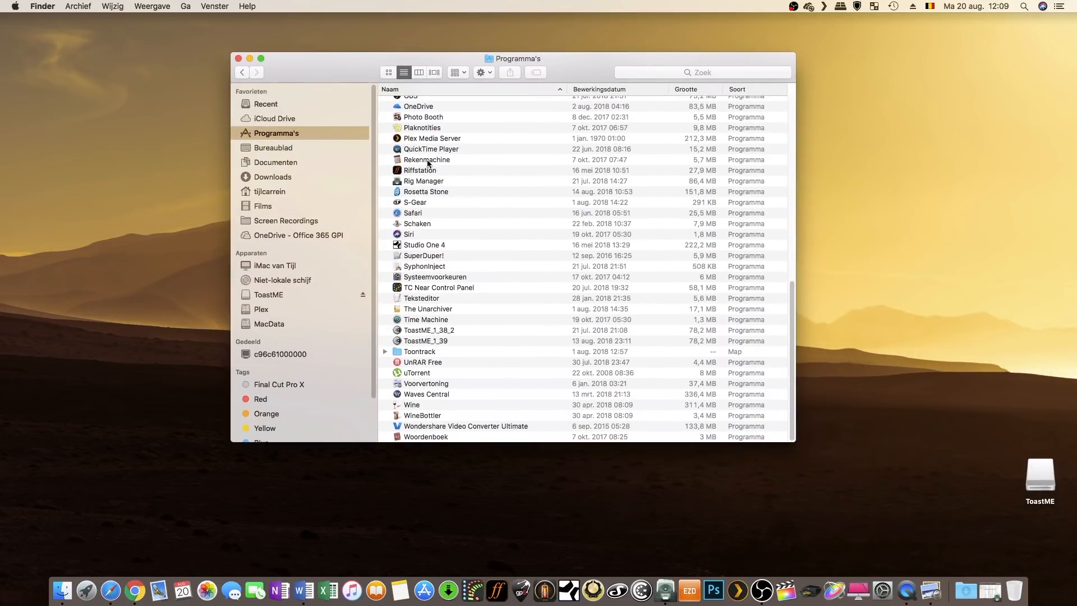
- Remove the existing ToastME_1_39 icon from the Dock and add the application again from the Programma's folder
click(441, 342)
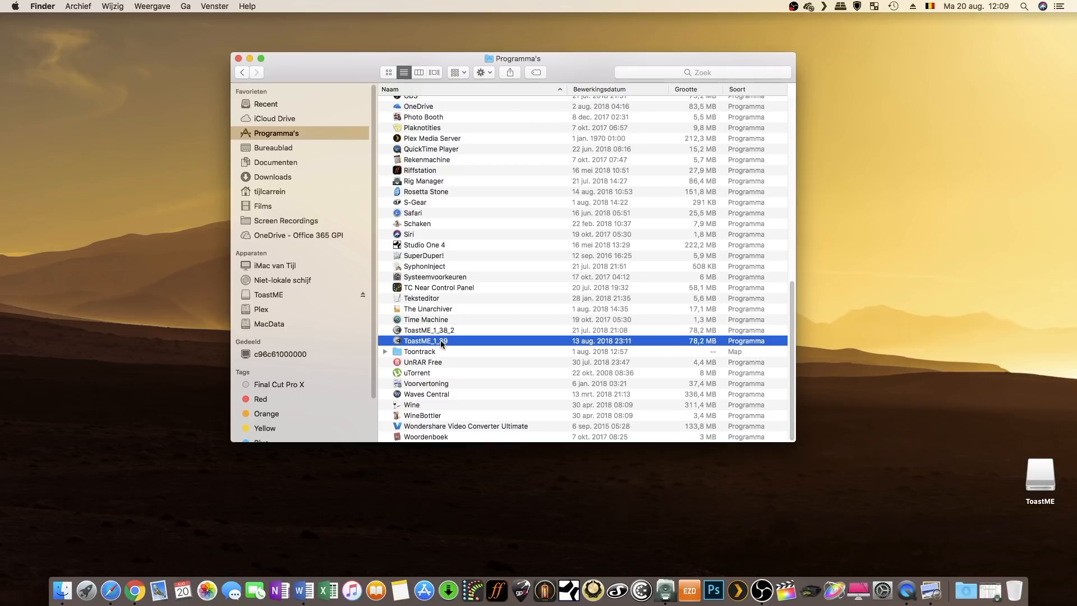
drag(441, 343, 643, 583)
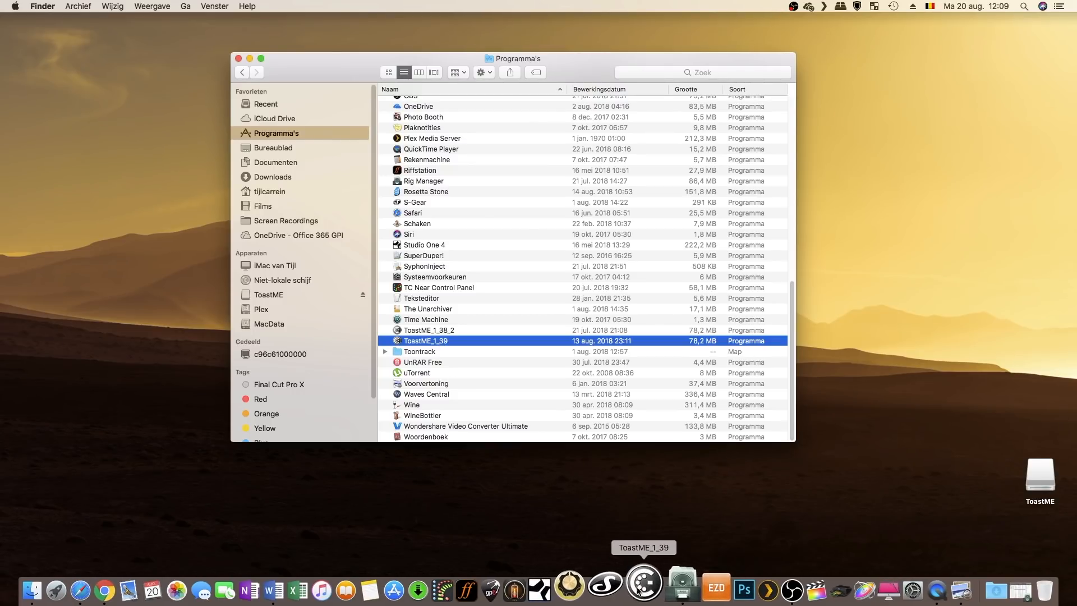
right_click(643, 586)
mouse_move(672, 513)
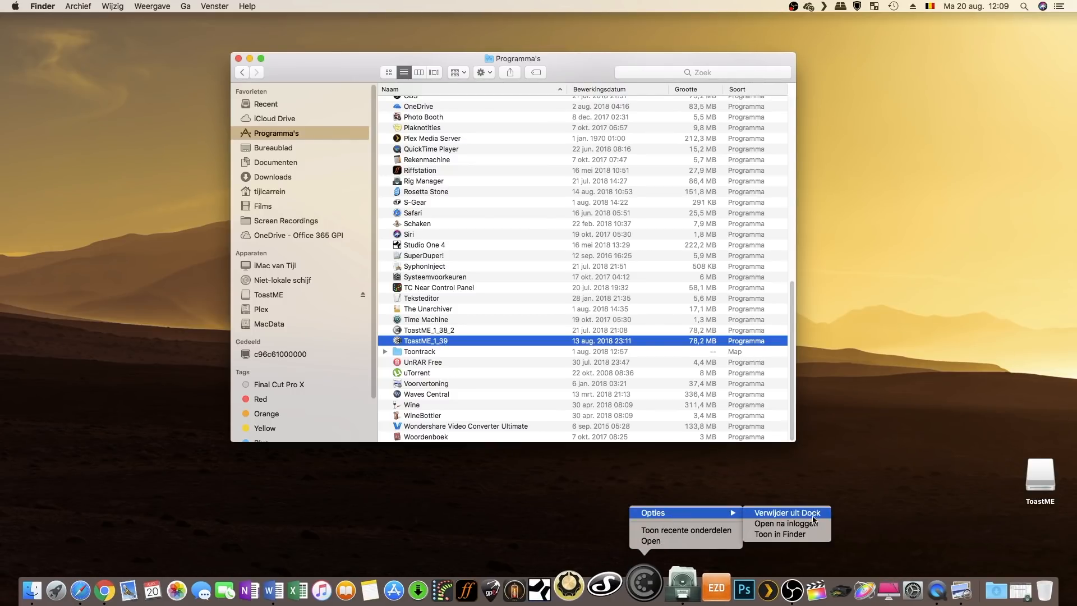
click(796, 513)
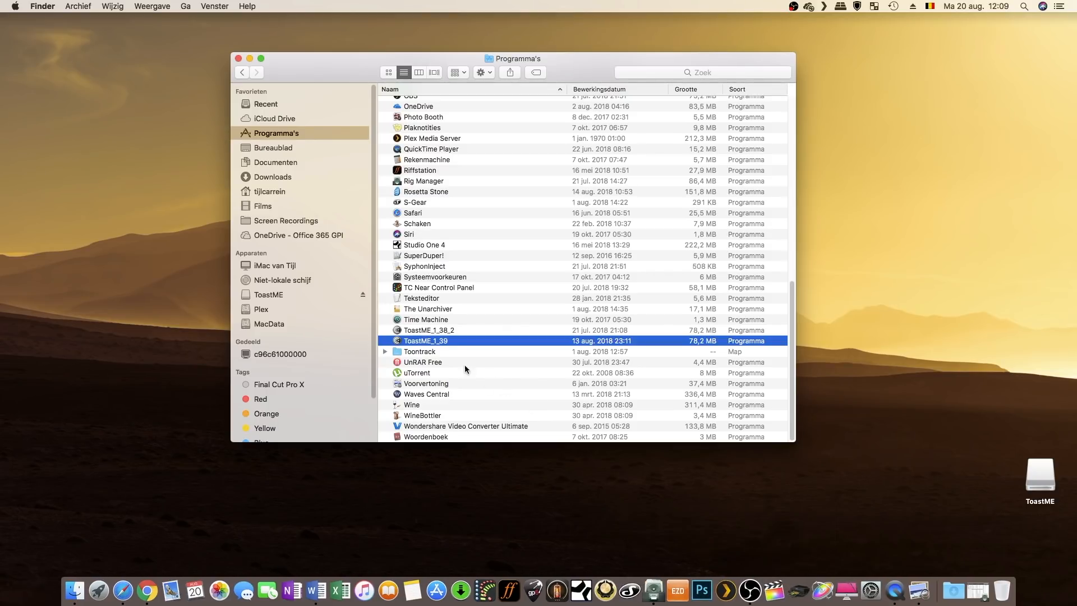
drag(442, 341, 639, 590)
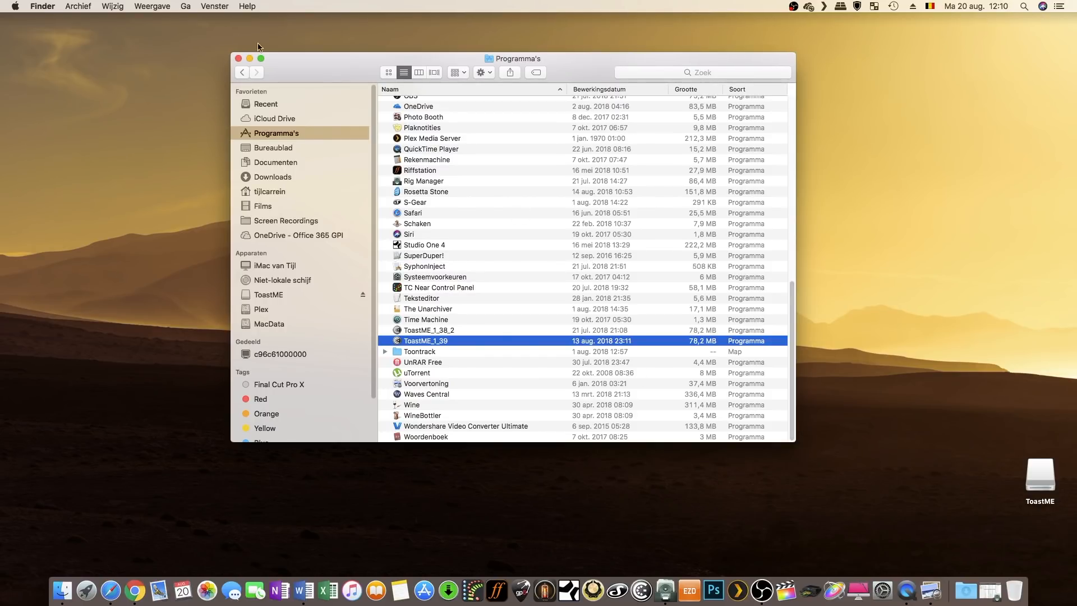
- Close the Programma's window and move ToastME_1_39.dmg to the trash
click(238, 60)
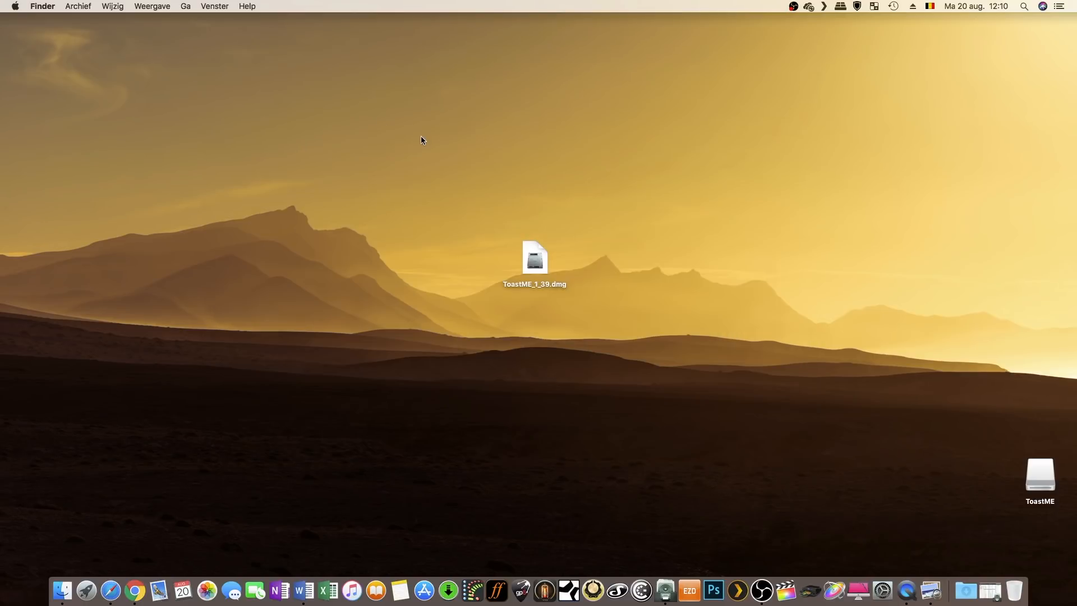
drag(534, 263, 1013, 586)
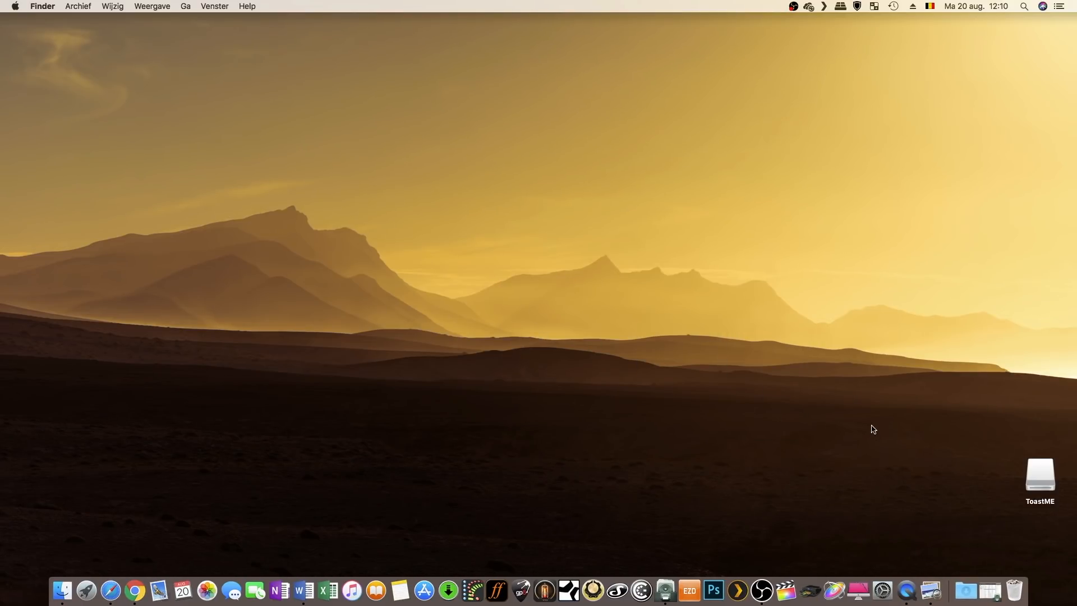
- Launch ToastME_1_39 from the Dock, allow the downloaded program to open, and accept its license agreement
click(641, 590)
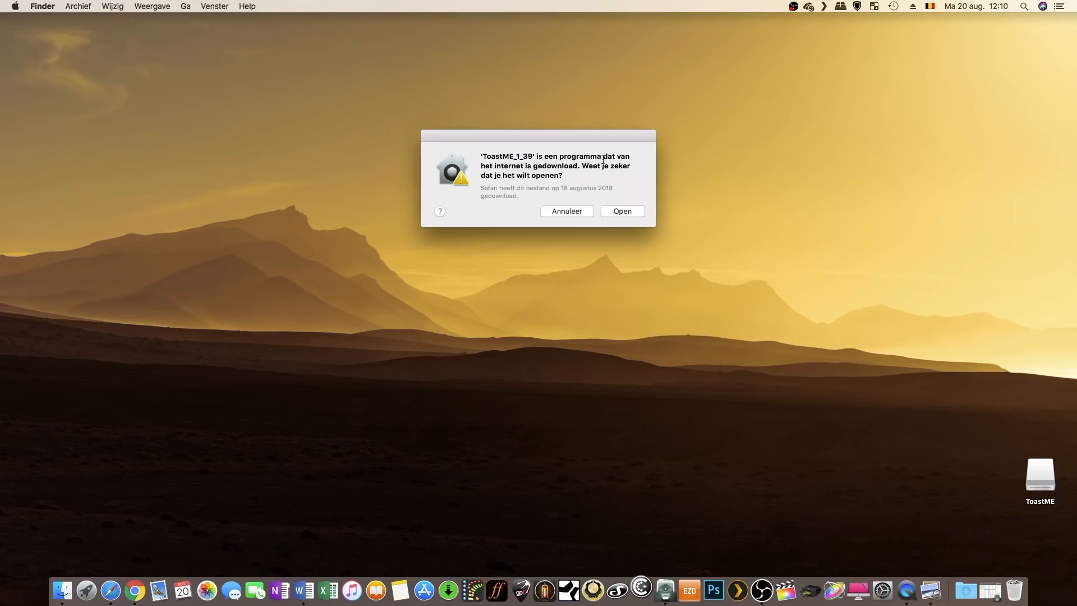
click(622, 212)
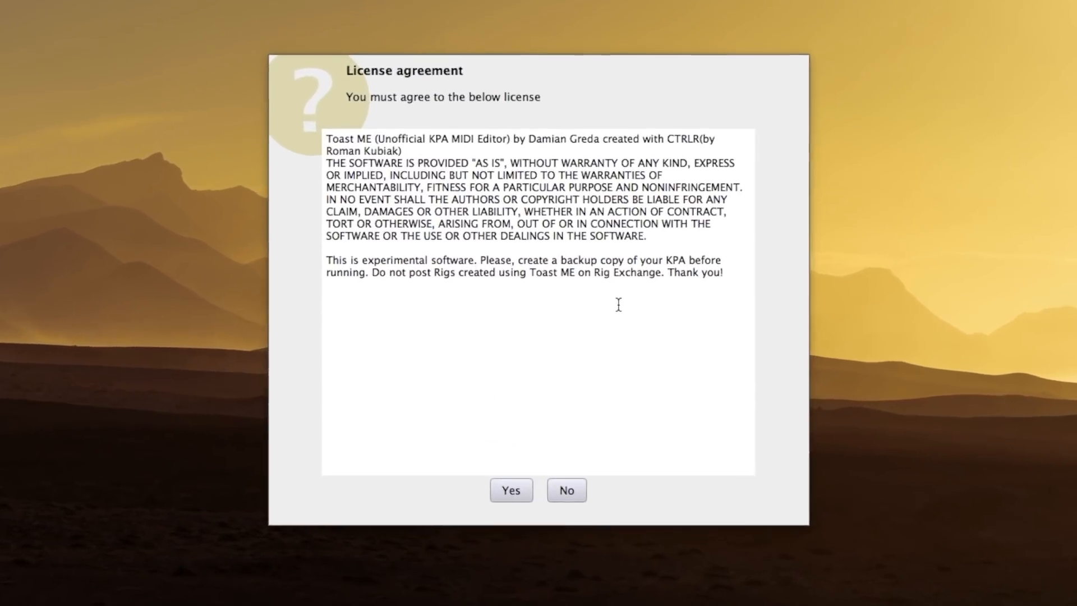
drag(298, 255, 635, 280)
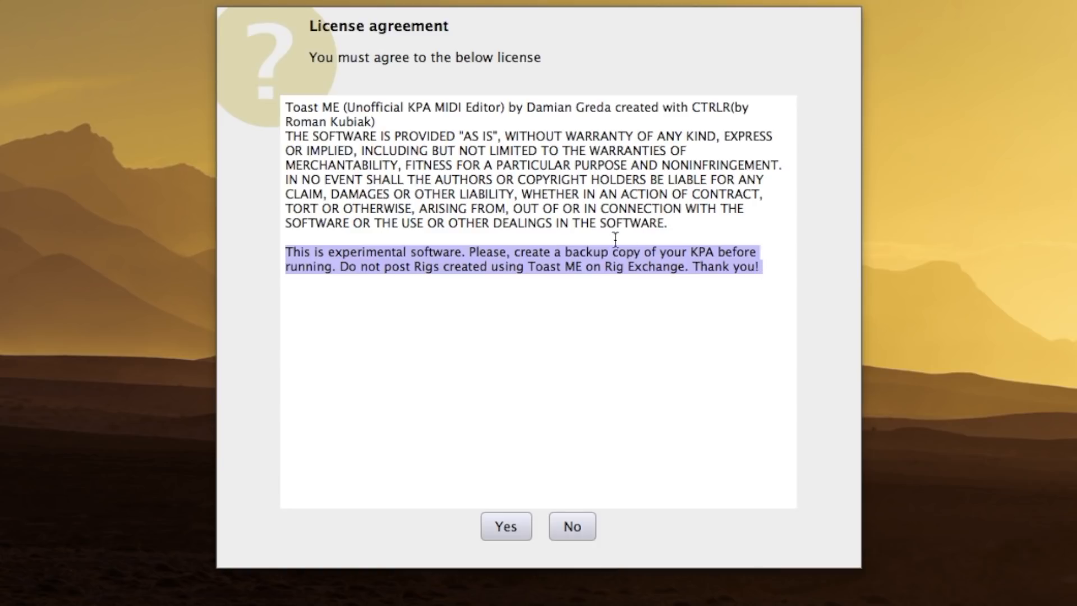
click(672, 334)
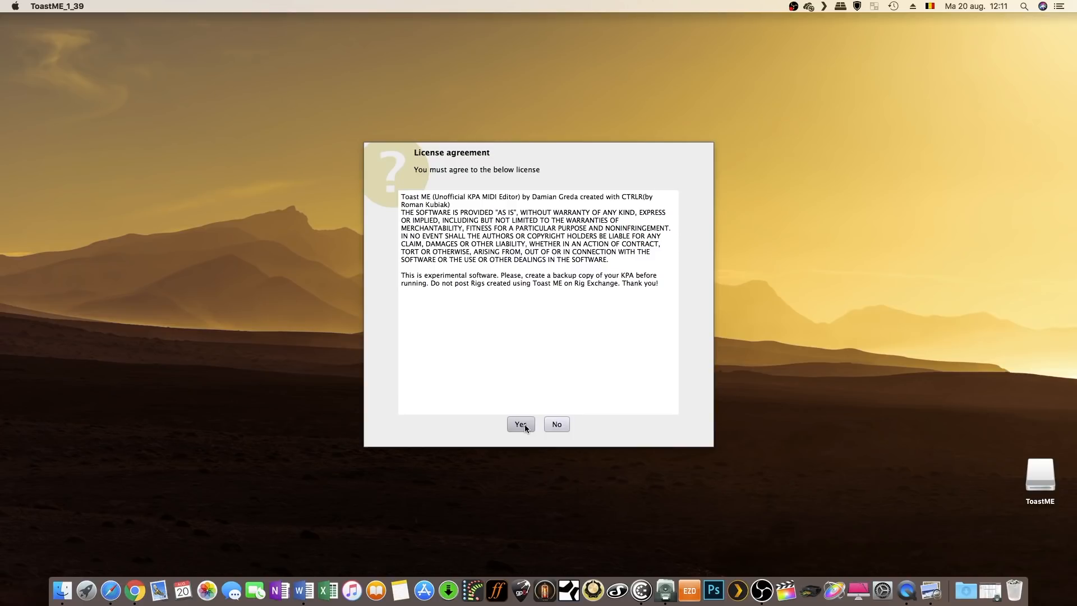
click(521, 425)
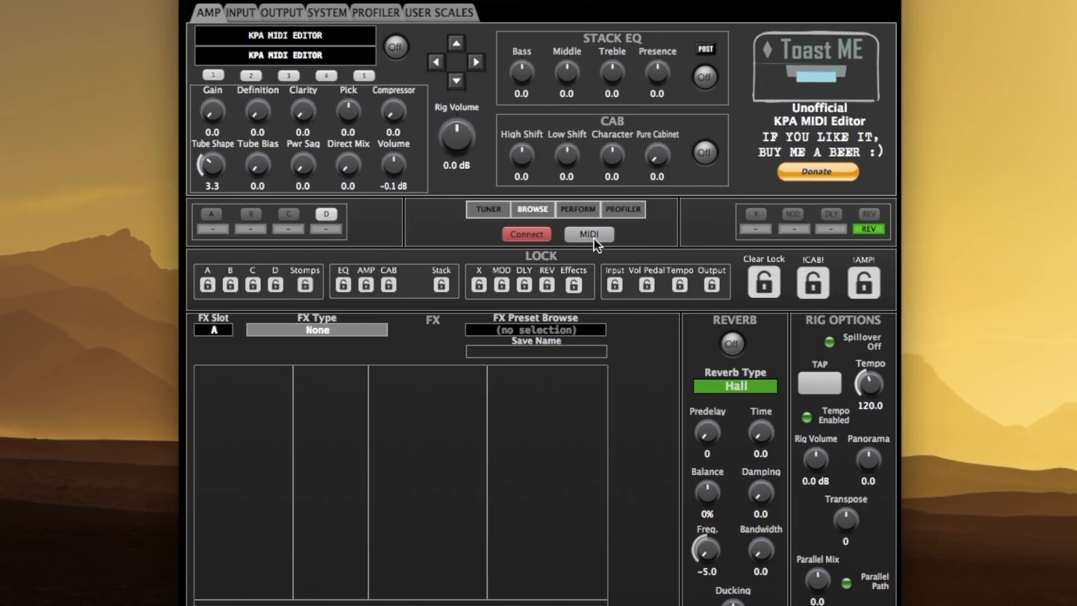
- Set the MIDI input, controller and output devices to TC Near Port 1 and close the MIDI settings
click(588, 235)
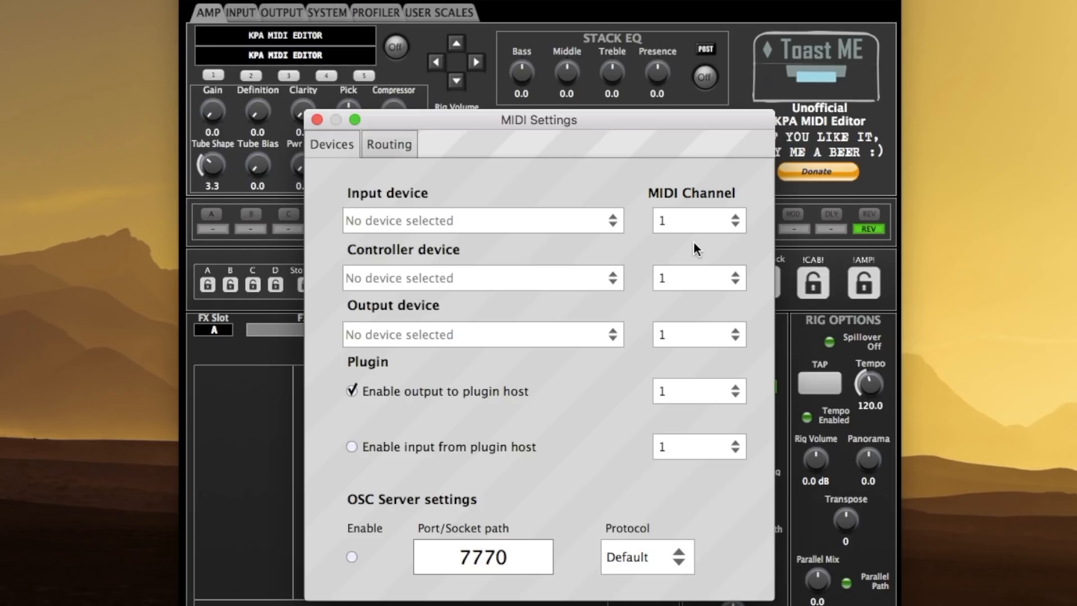
click(469, 221)
click(435, 270)
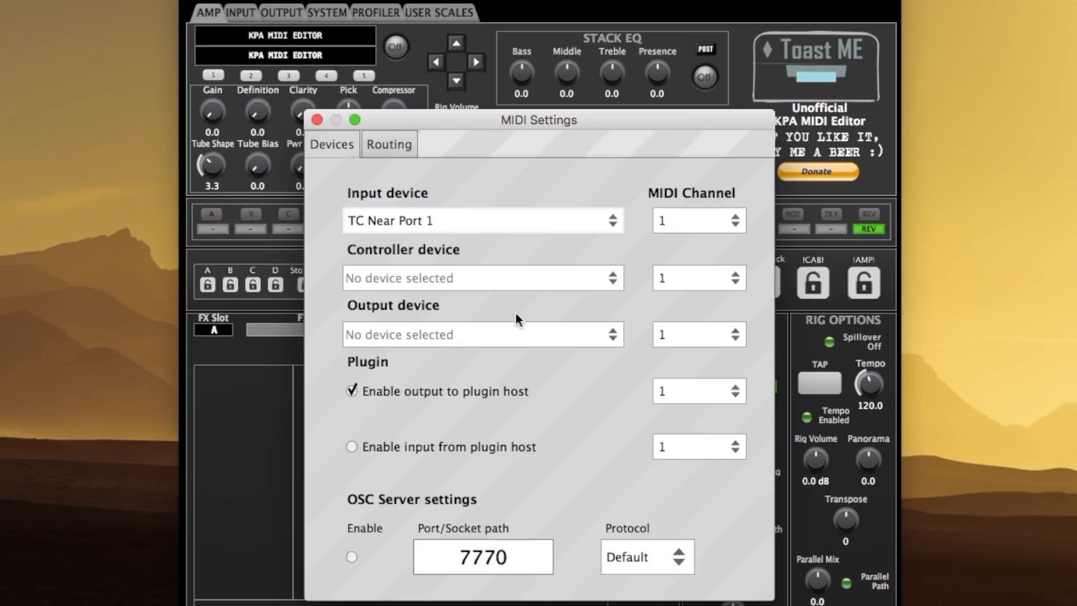
click(473, 284)
click(449, 328)
click(456, 334)
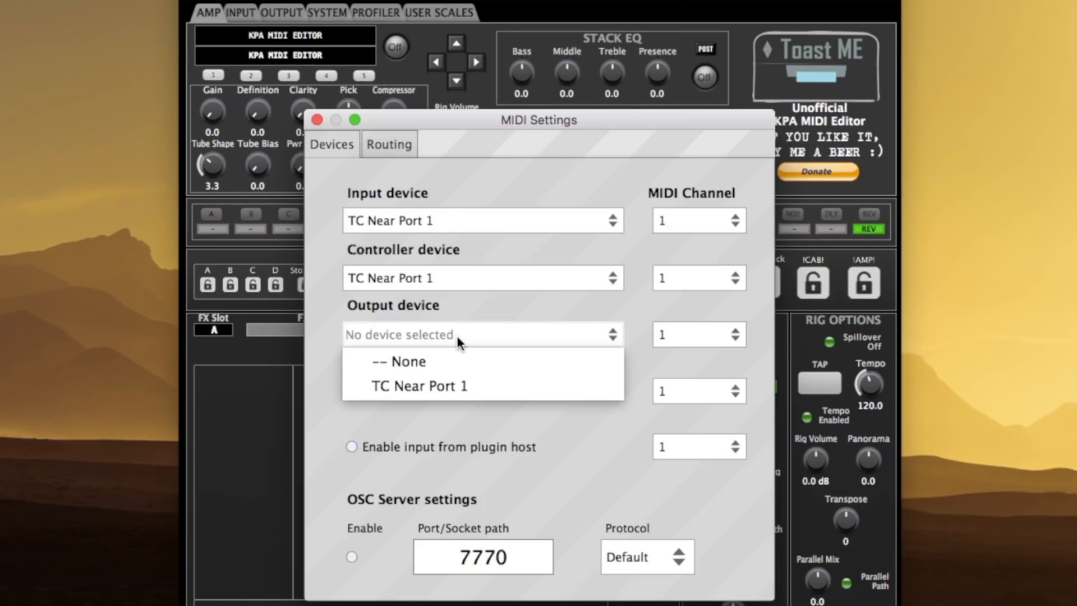
click(435, 385)
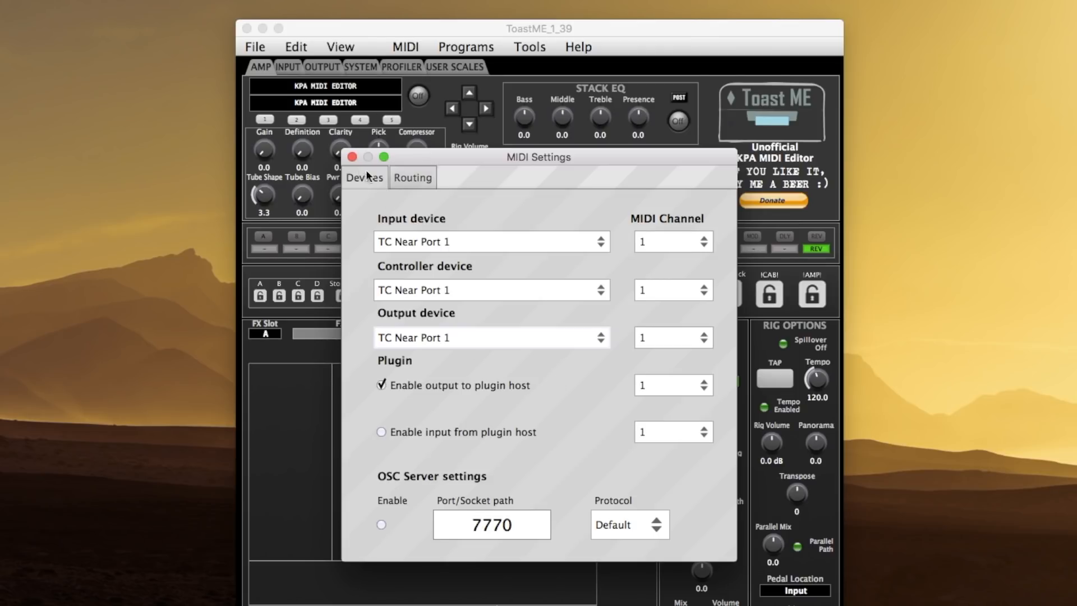
click(352, 157)
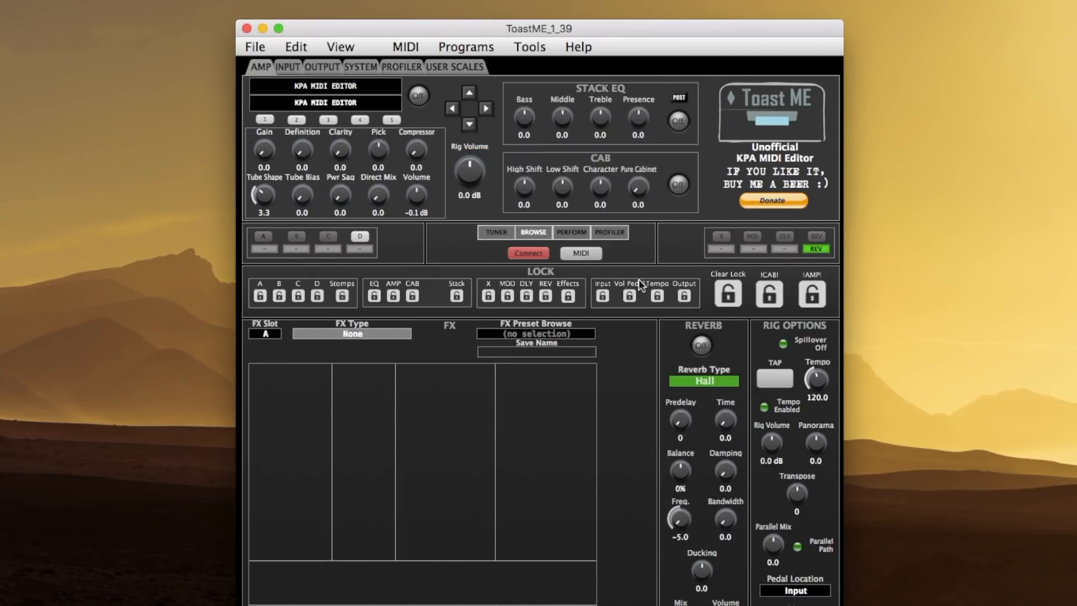
- Close the ToastME_1_39 editor and relaunch it from the Dock
click(247, 28)
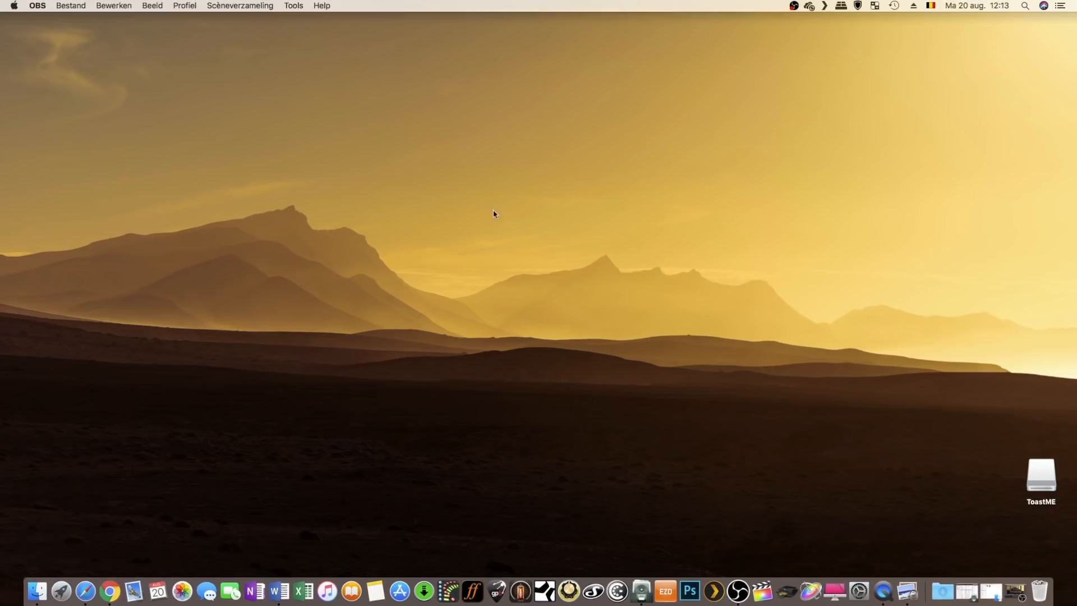
click(629, 583)
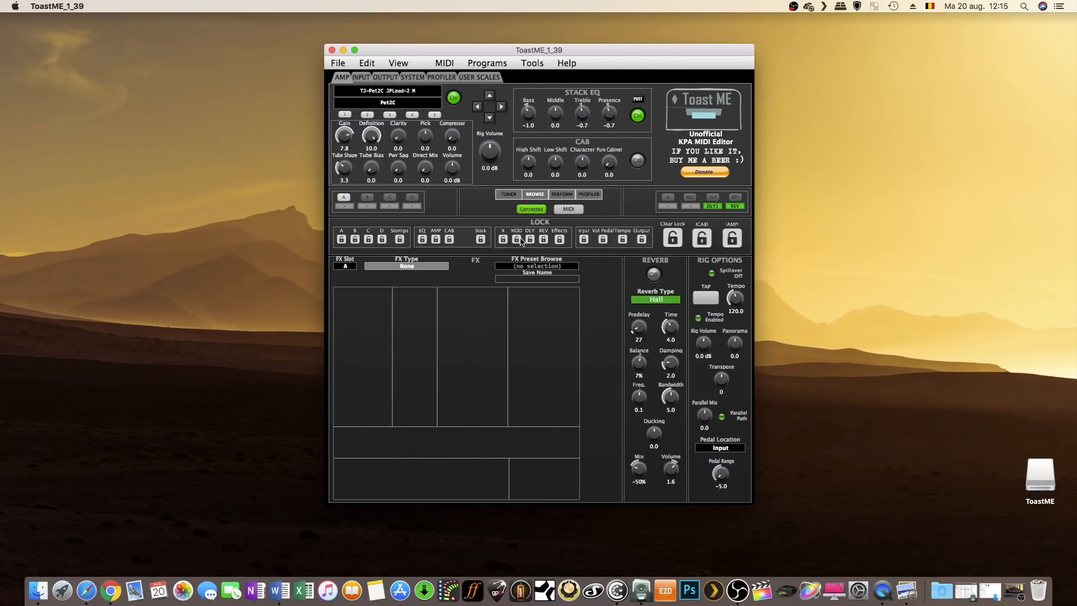
- Zoom the ToastME editor view in one level and enlarge its window until the whole interface fits
click(533, 215)
click(539, 217)
drag(642, 50, 543, 38)
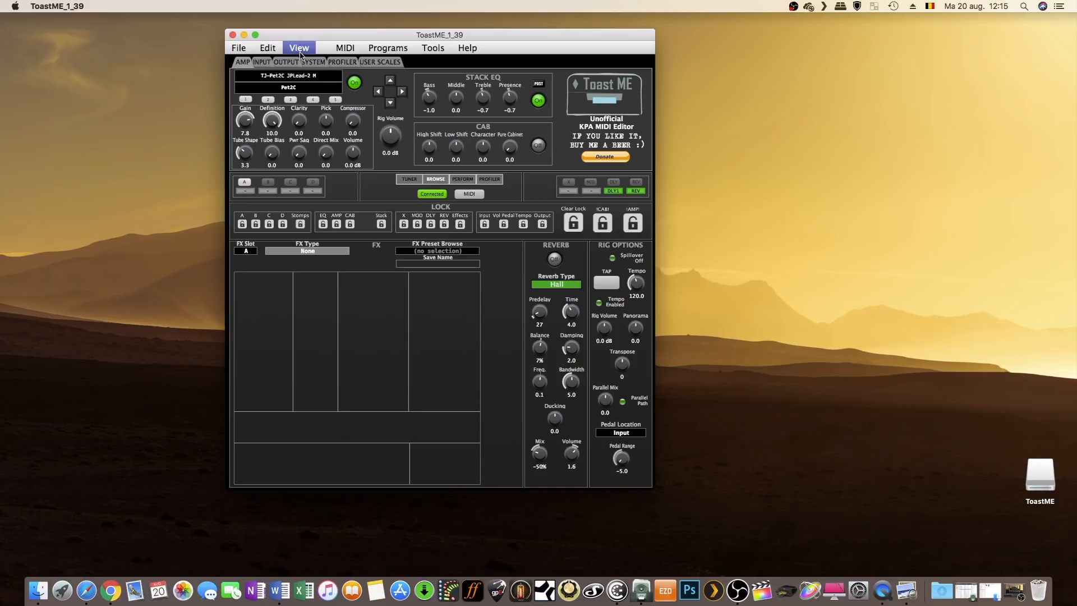
click(267, 48)
mouse_move(291, 50)
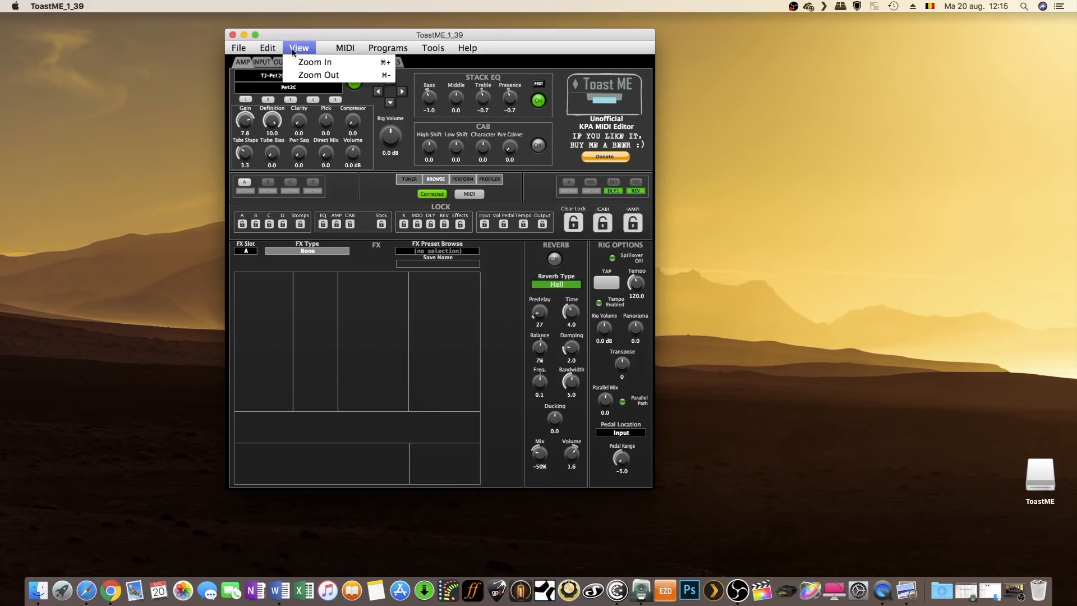
click(314, 62)
click(297, 49)
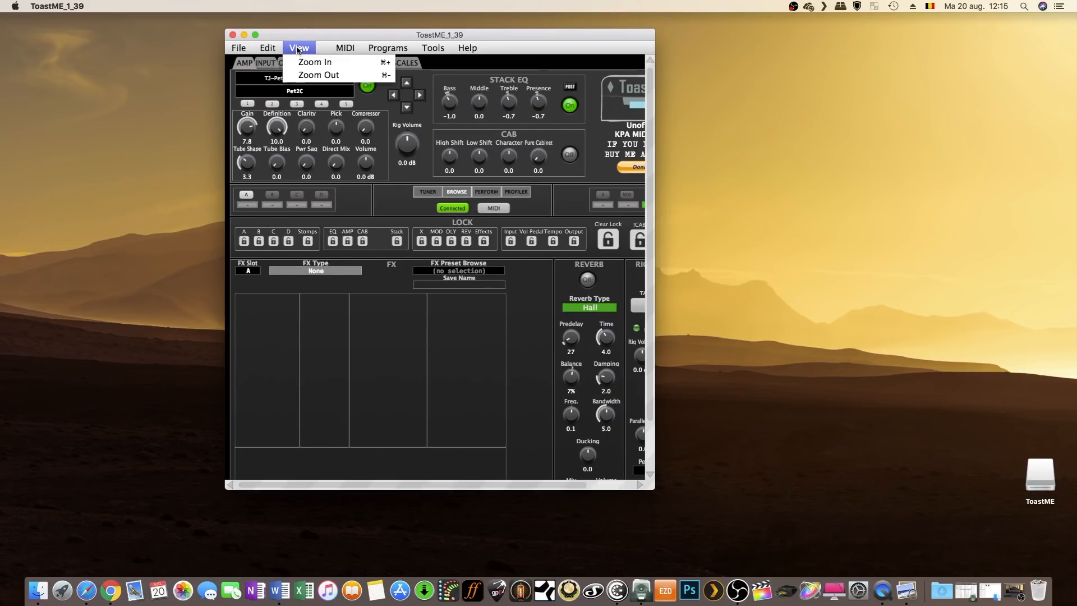
click(328, 40)
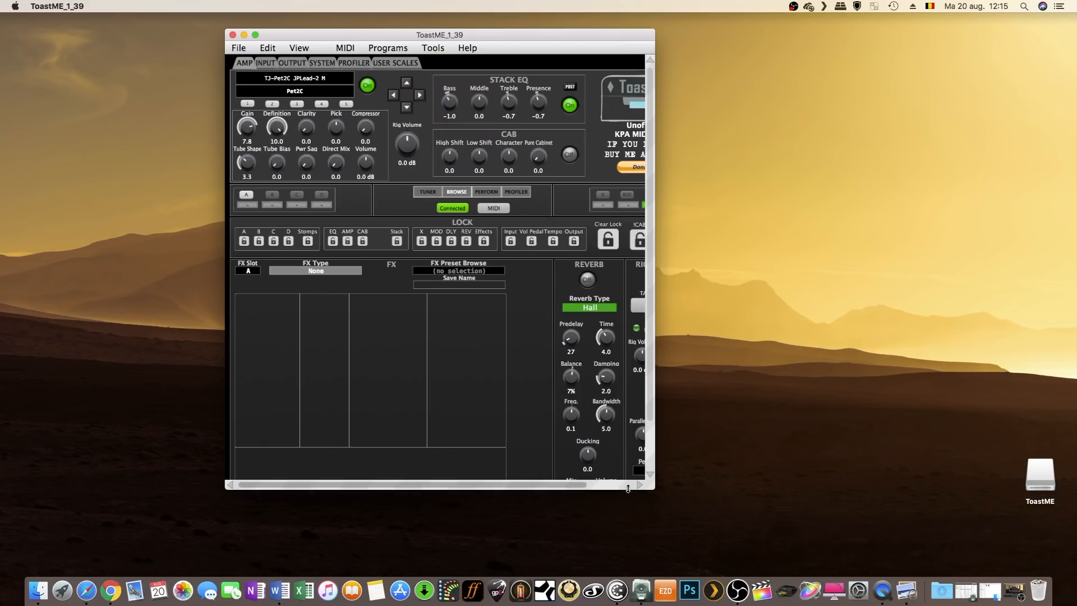
drag(652, 487, 649, 533)
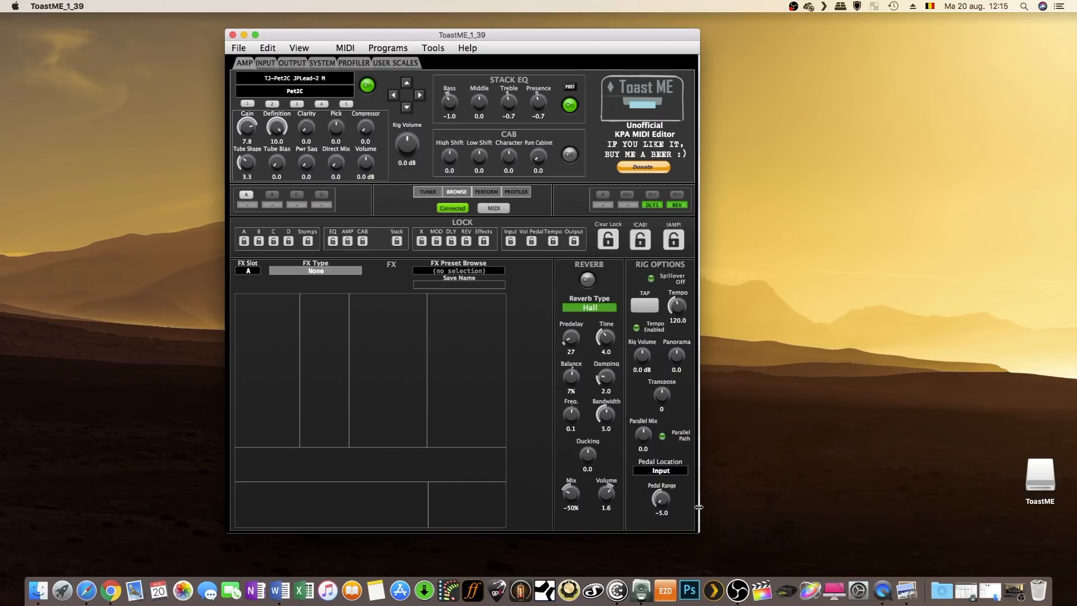
drag(697, 506, 697, 507)
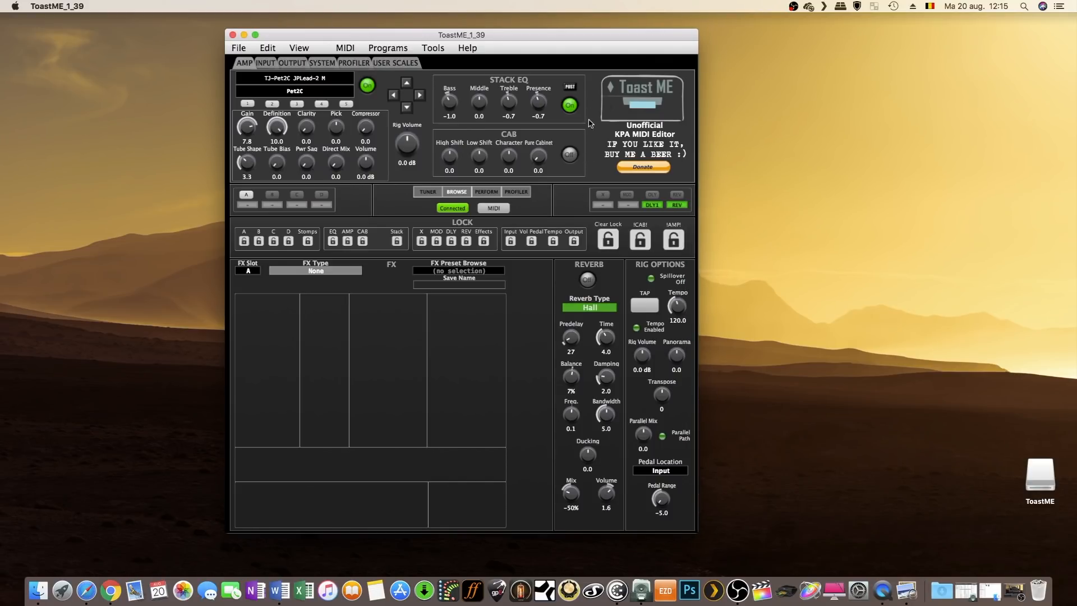
- Open Rig Manager and arrange its window side by side with the ToastME editor, widening it toward the editor
drag(571, 39, 374, 42)
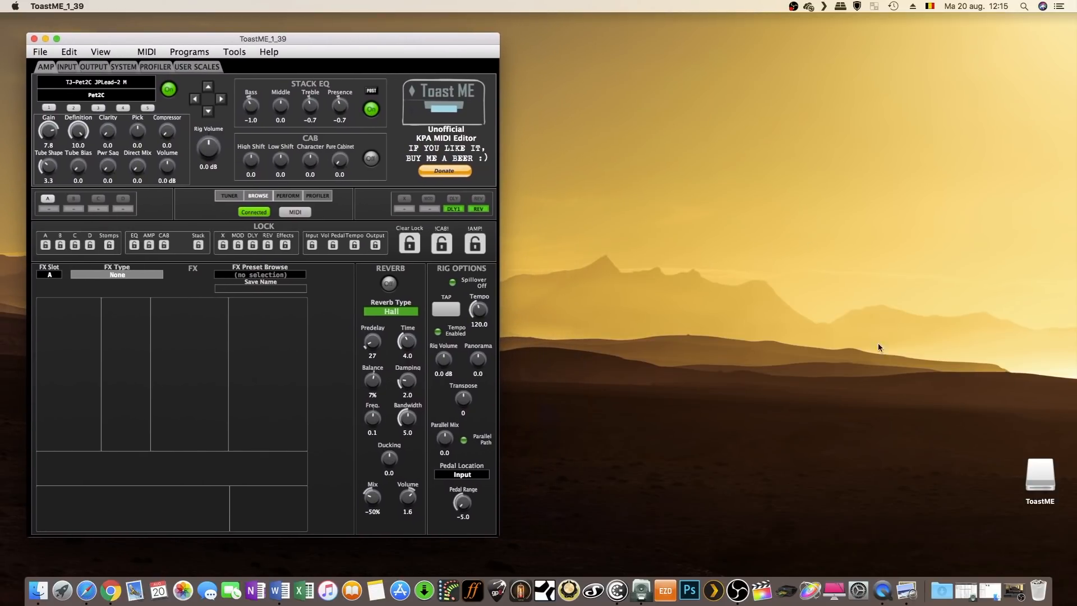
right_click(644, 590)
click(691, 486)
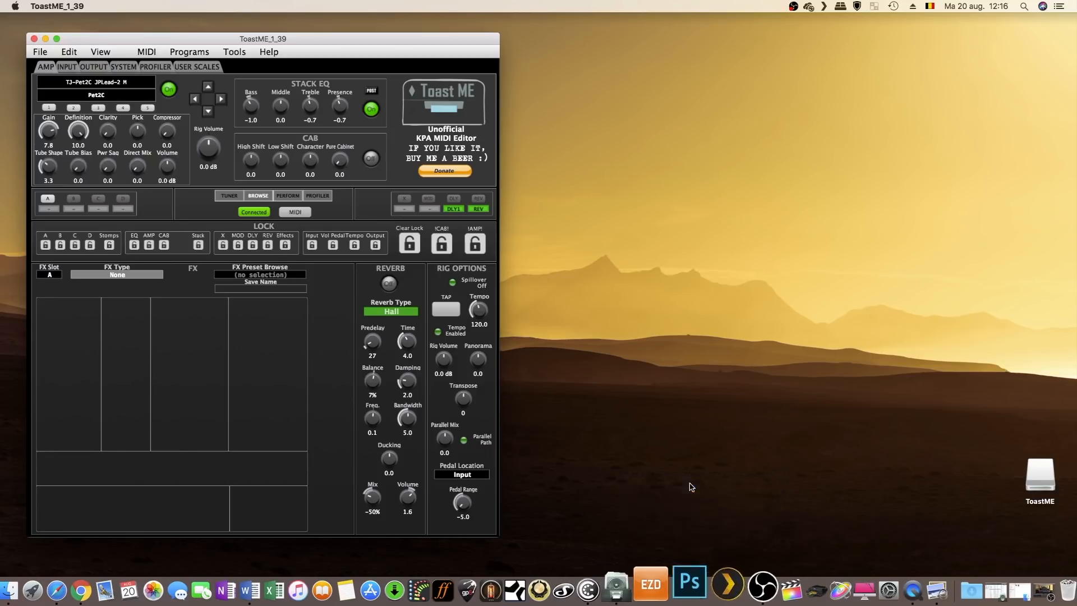
drag(431, 25, 1072, 56)
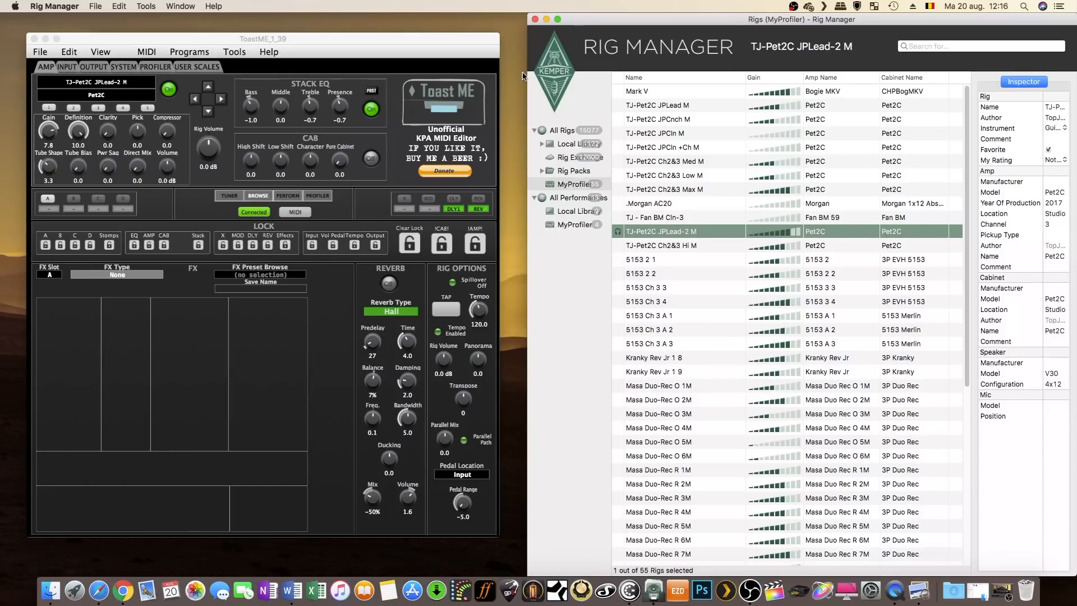
drag(362, 41, 345, 40)
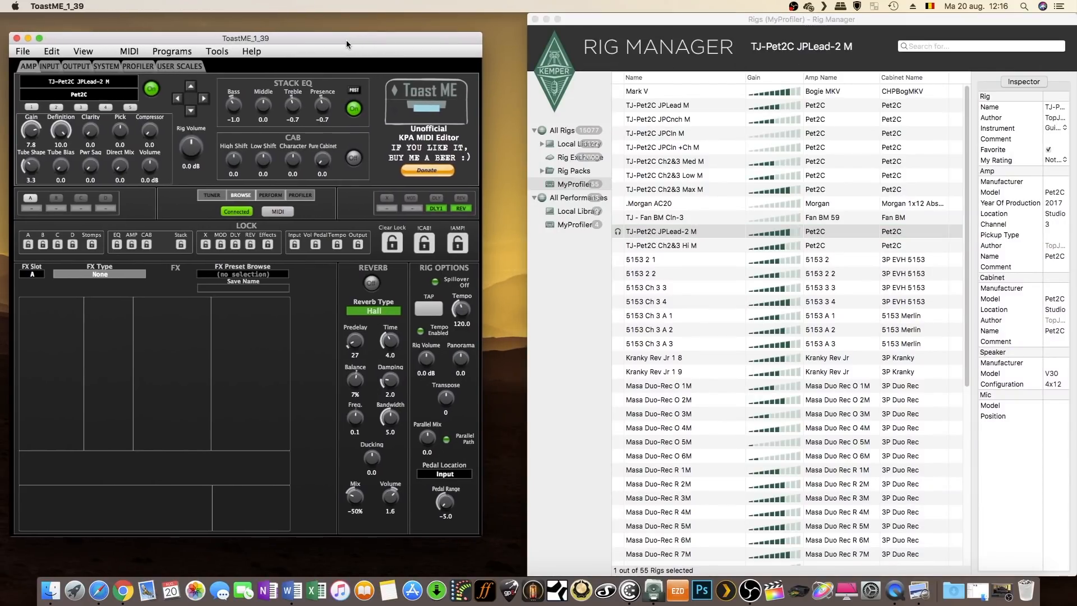
click(530, 330)
drag(526, 329, 496, 327)
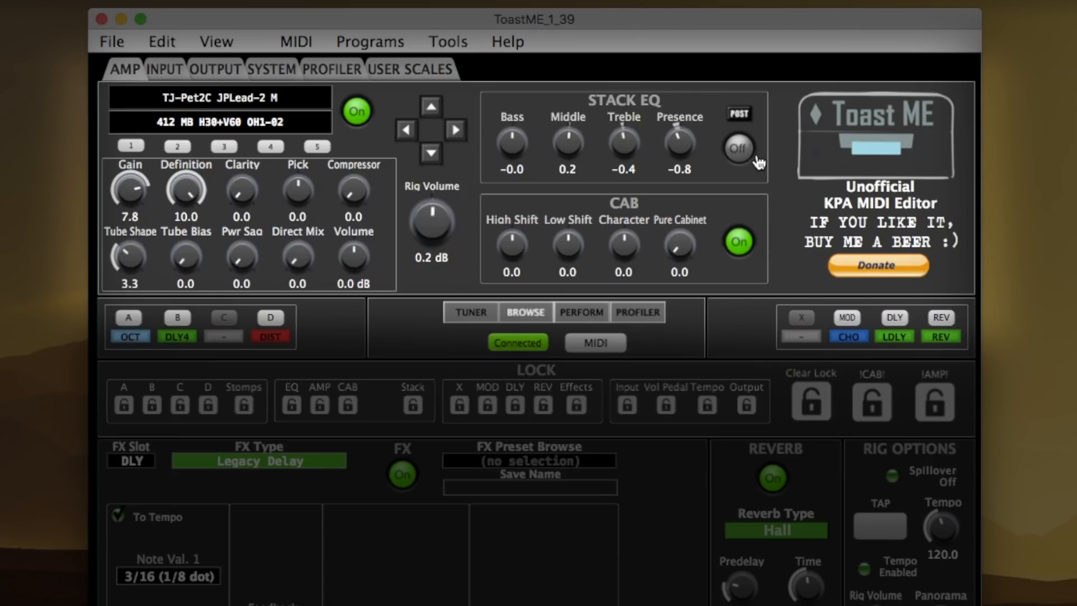
- Examine the editor's input settings, including the available input sources and the noise gate control
click(165, 70)
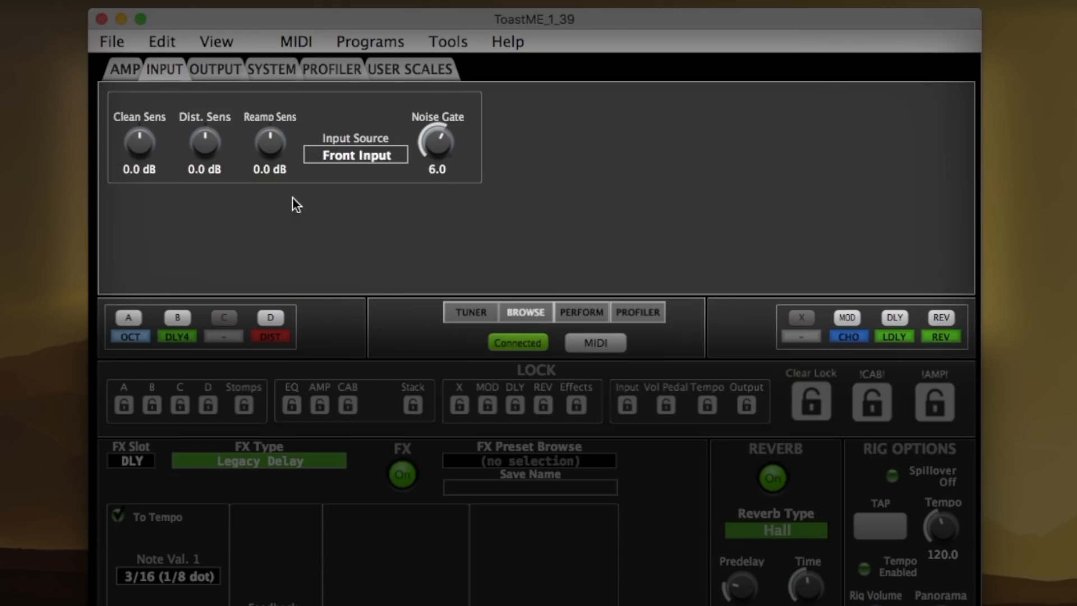
click(366, 159)
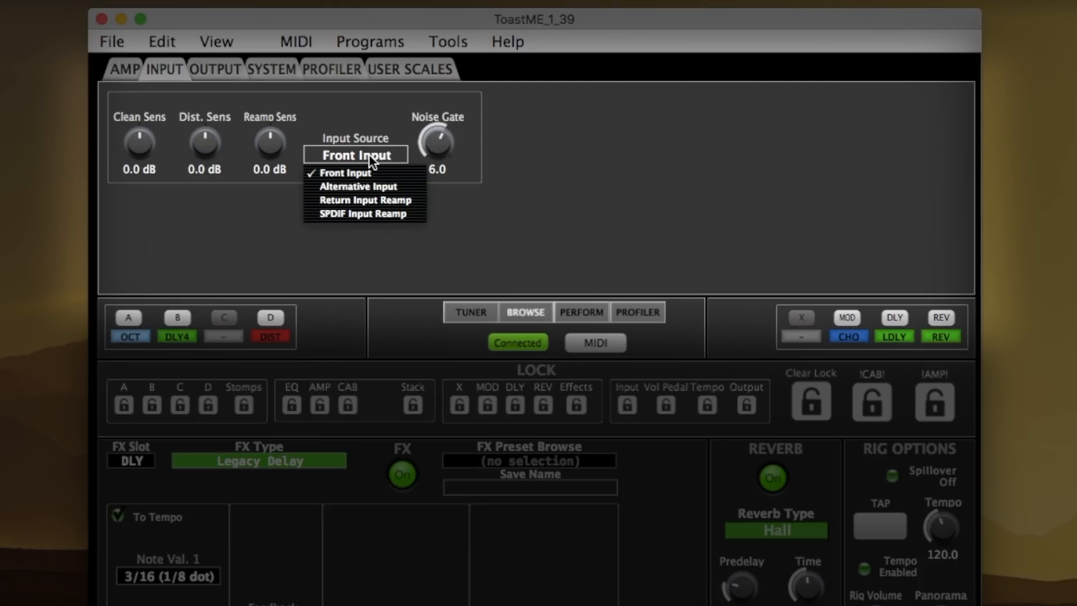
click(480, 240)
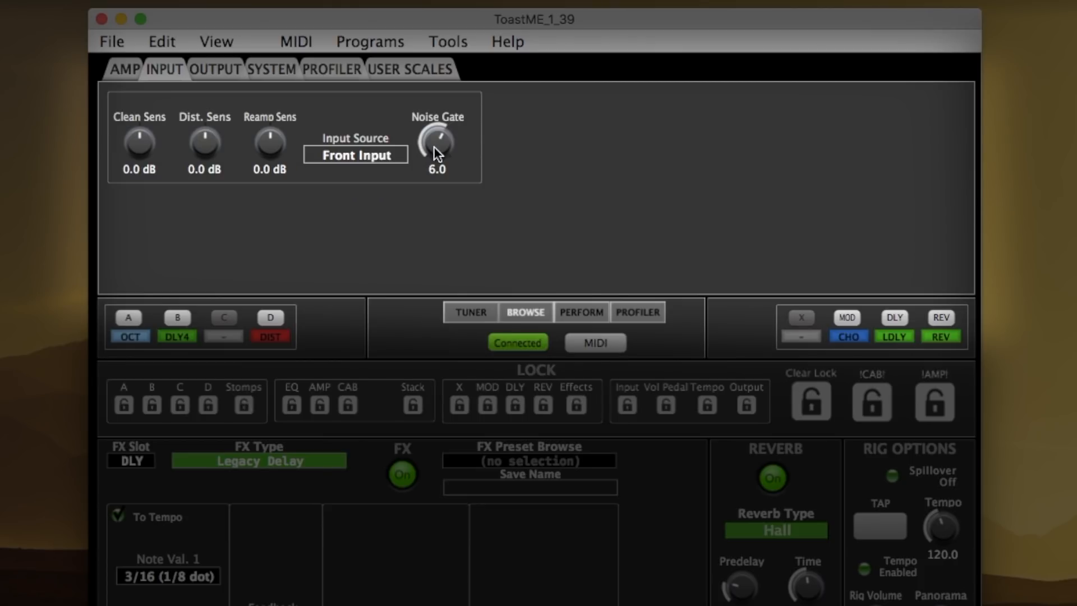
drag(434, 148, 438, 152)
- Examine the output settings and the source options offered for the Main and Monitor outputs
click(218, 70)
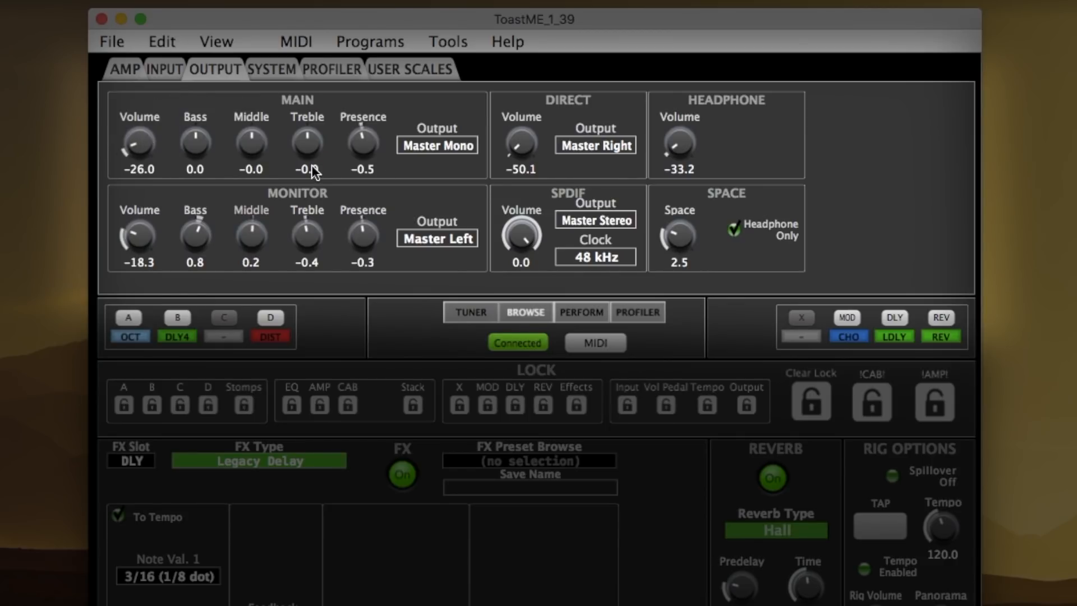
click(454, 143)
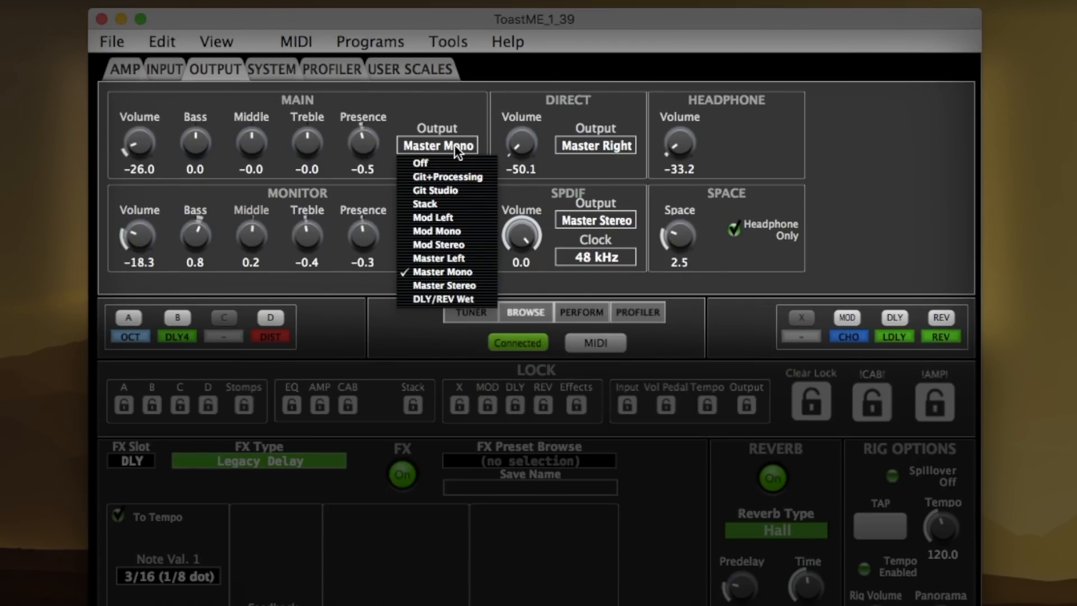
click(428, 269)
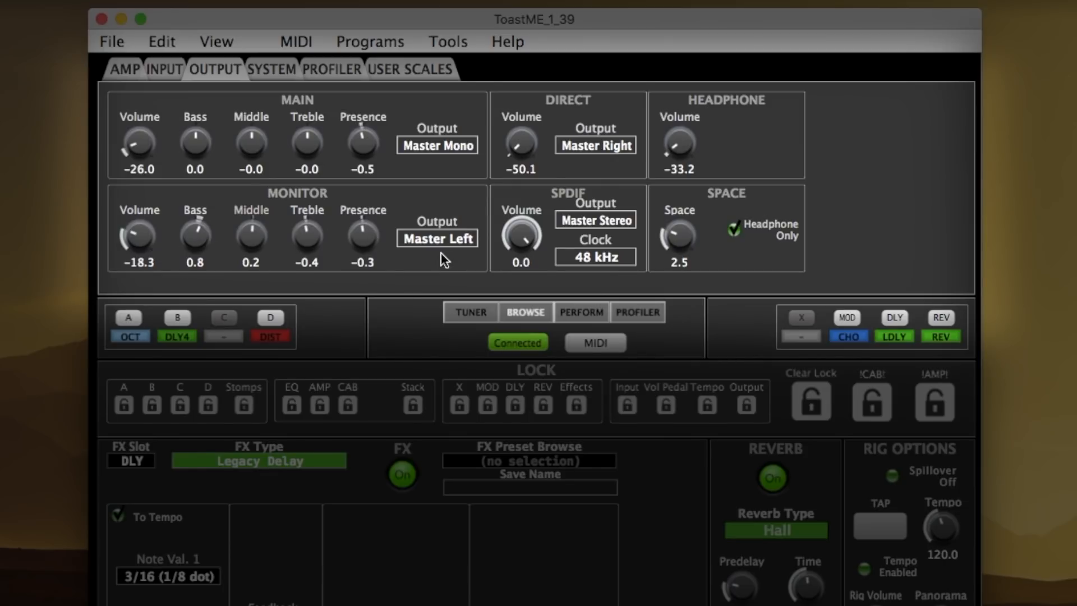
click(447, 238)
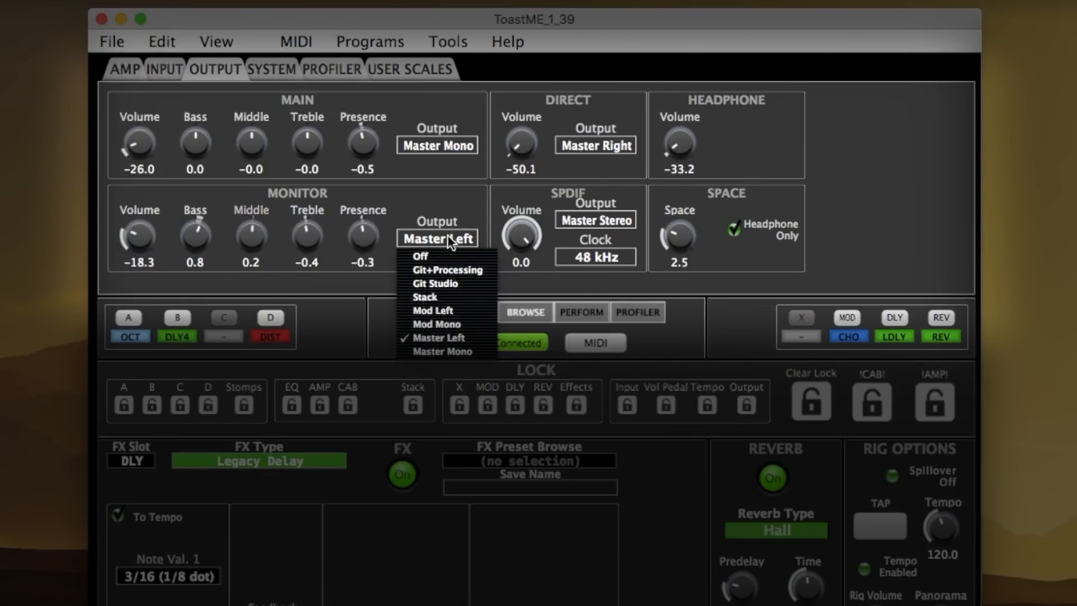
click(445, 200)
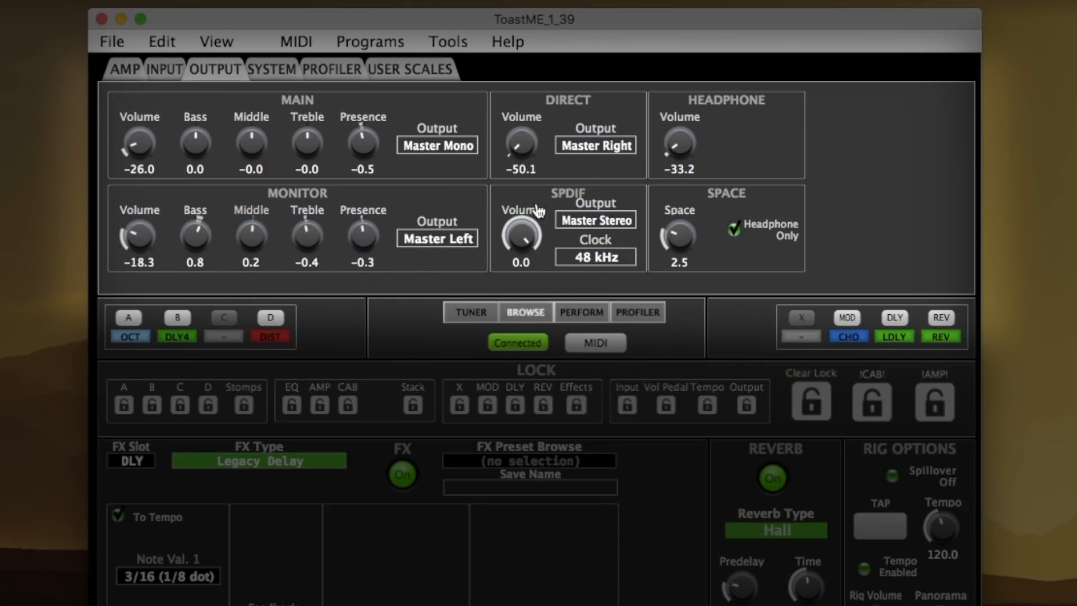
- Review the SPDIF output and clock options, keeping 48 kHz, and try the Space effect's Headphone Only option off and on
click(600, 217)
click(601, 217)
click(606, 263)
click(605, 260)
click(604, 261)
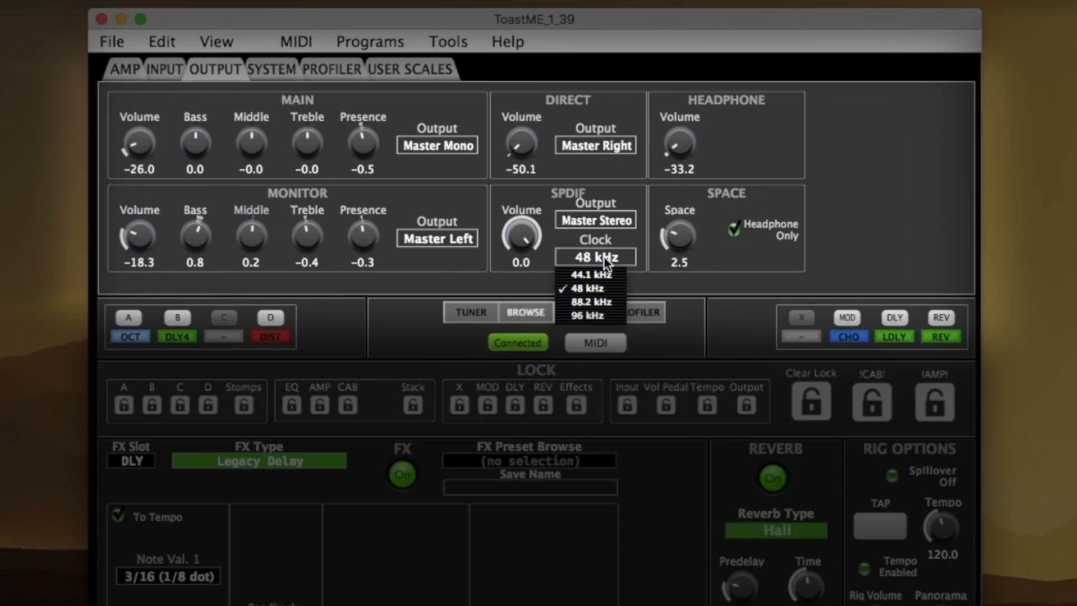
click(593, 287)
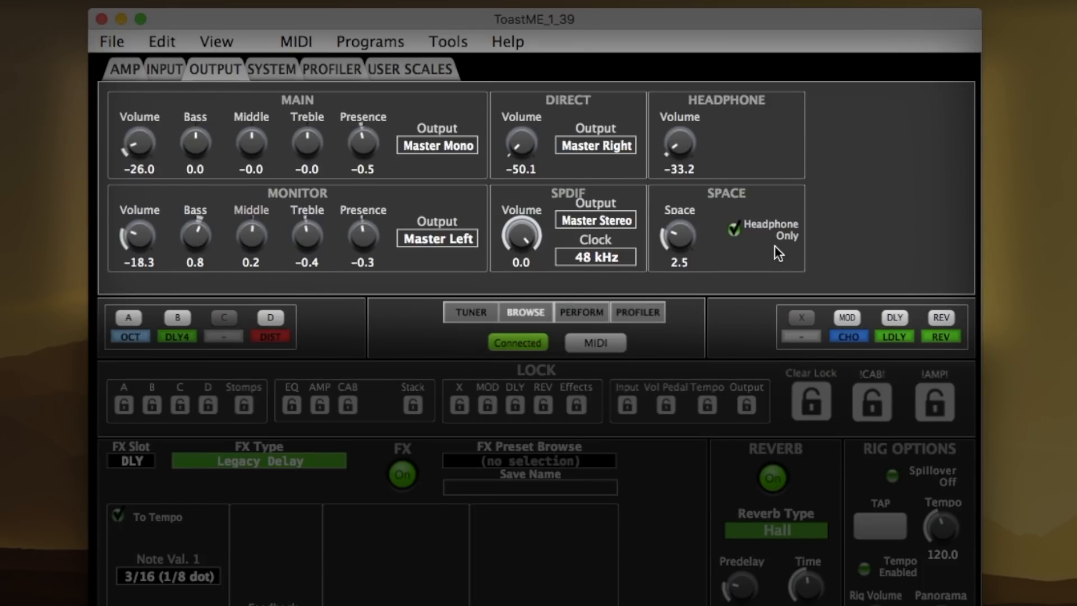
click(785, 233)
click(785, 234)
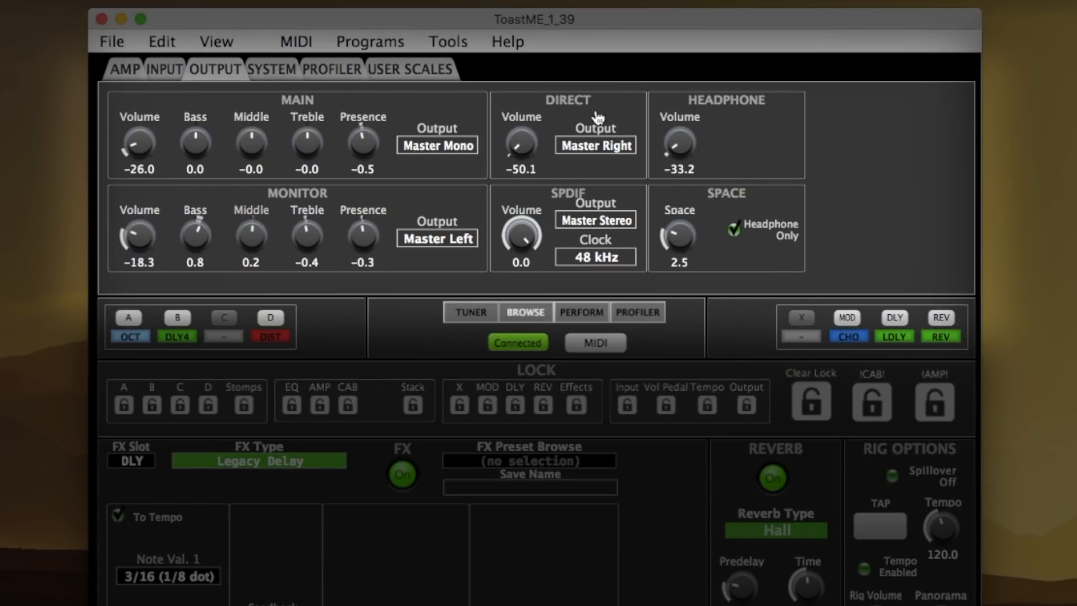
- Examine the system, profiler and user scales pages, trying the looper's Pre setting off and on
click(273, 69)
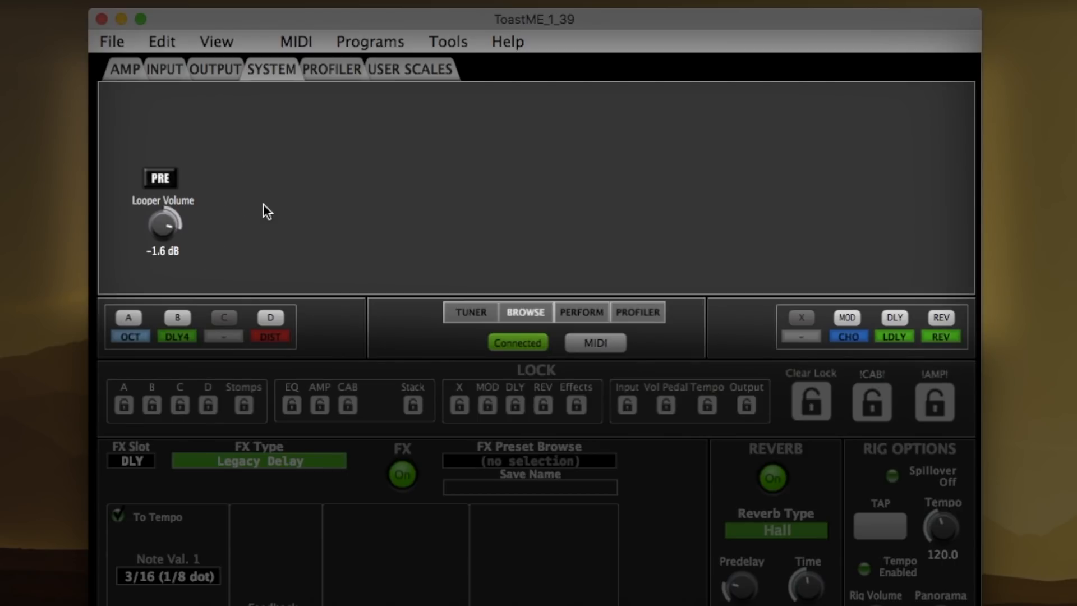
click(169, 188)
click(167, 190)
click(161, 179)
click(161, 180)
click(342, 68)
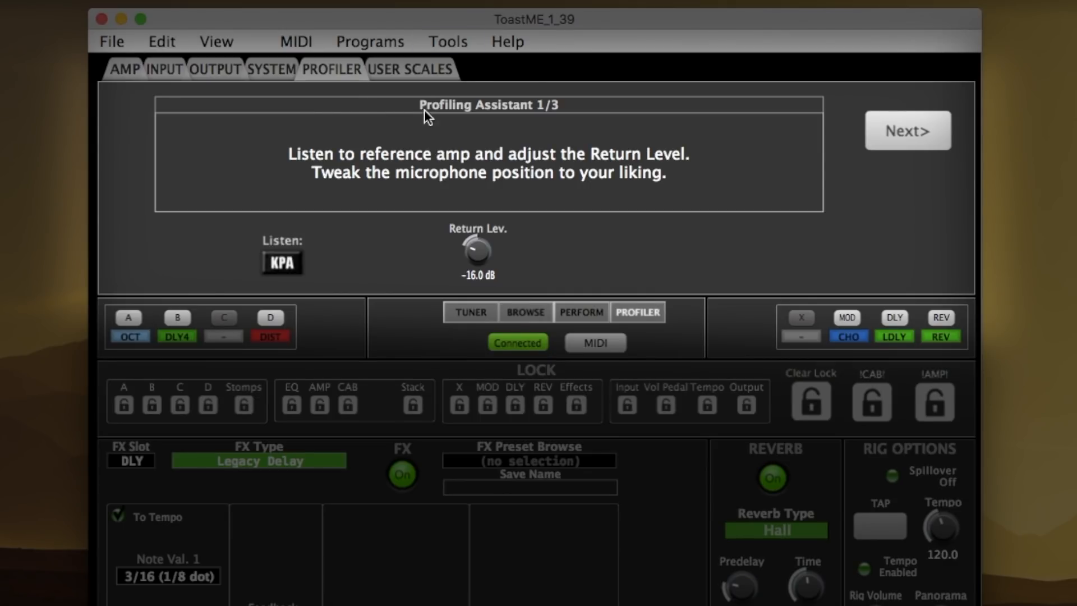
click(420, 72)
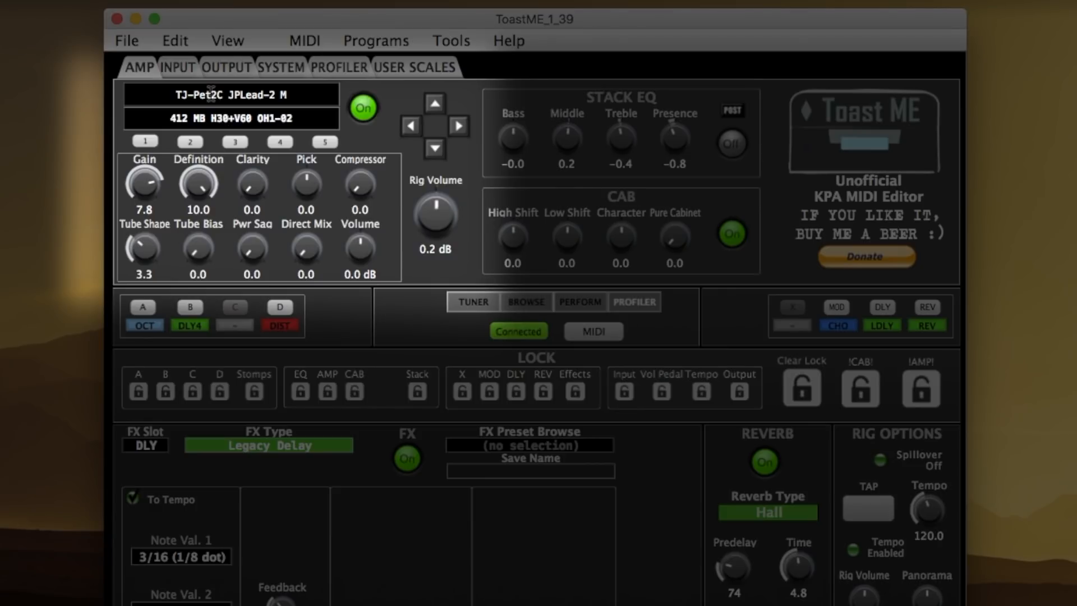
- Edit the ending of the rig name and confirm it as TJ-Pet2C JPLead-2 M
click(211, 92)
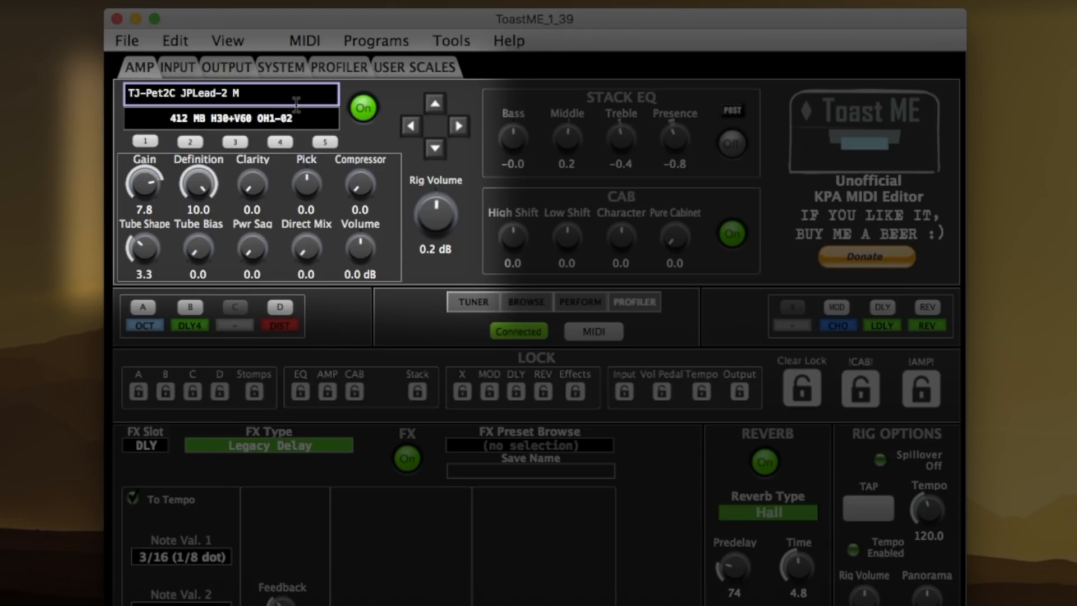
double_click(287, 95)
key(BackSpace)
triple_click(291, 93)
click(275, 92)
text(m)
key(Return)
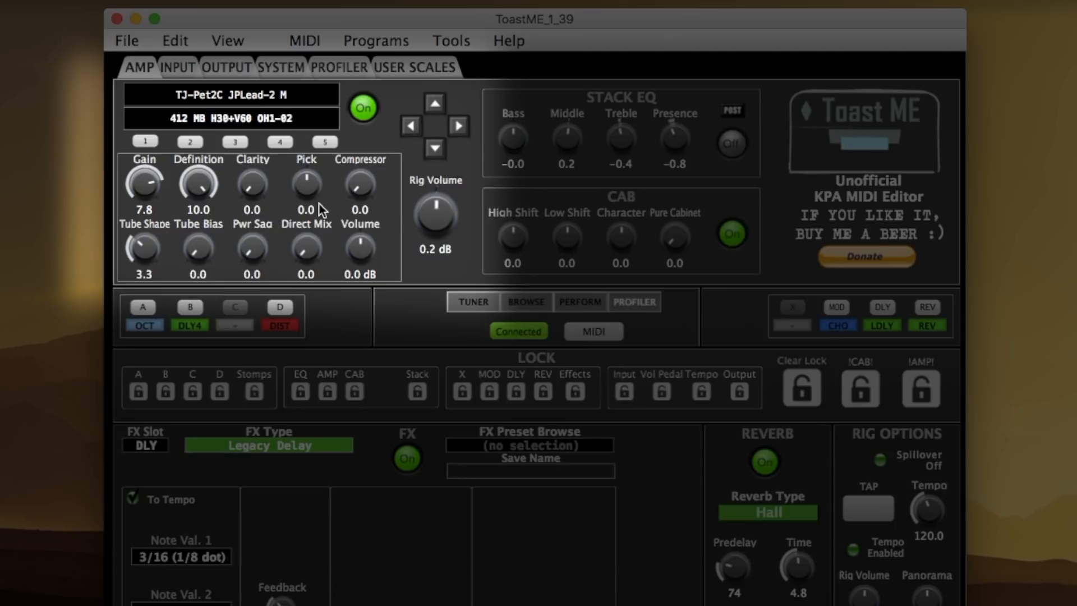
- Try the rig volume at about 1.4 dB and -2.9 dB, and reset it to 0.0 dB
mouse_move(438, 220)
mouse_down()
mouse_move(439, 202)
mouse_move(440, 240)
mouse_move(441, 212)
mouse_up()
drag(445, 222, 448, 197)
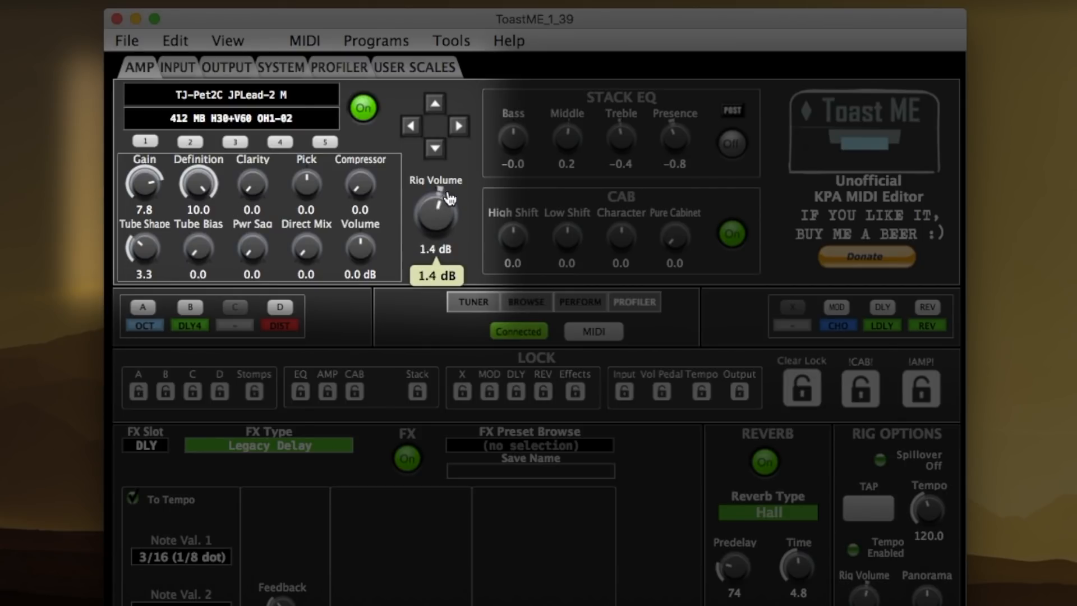
drag(451, 196, 442, 218)
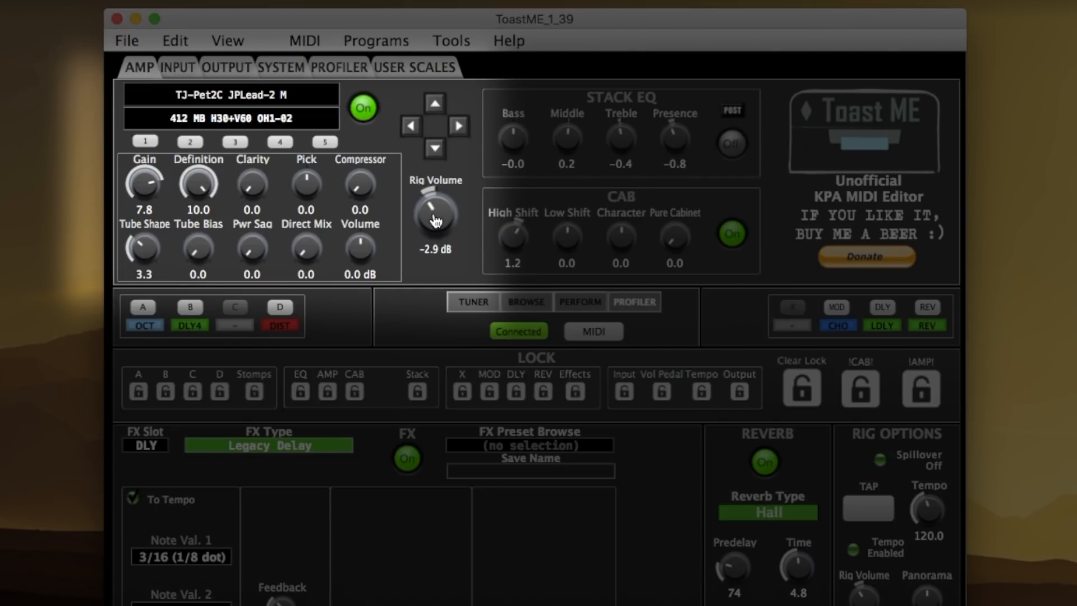
double_click(434, 219)
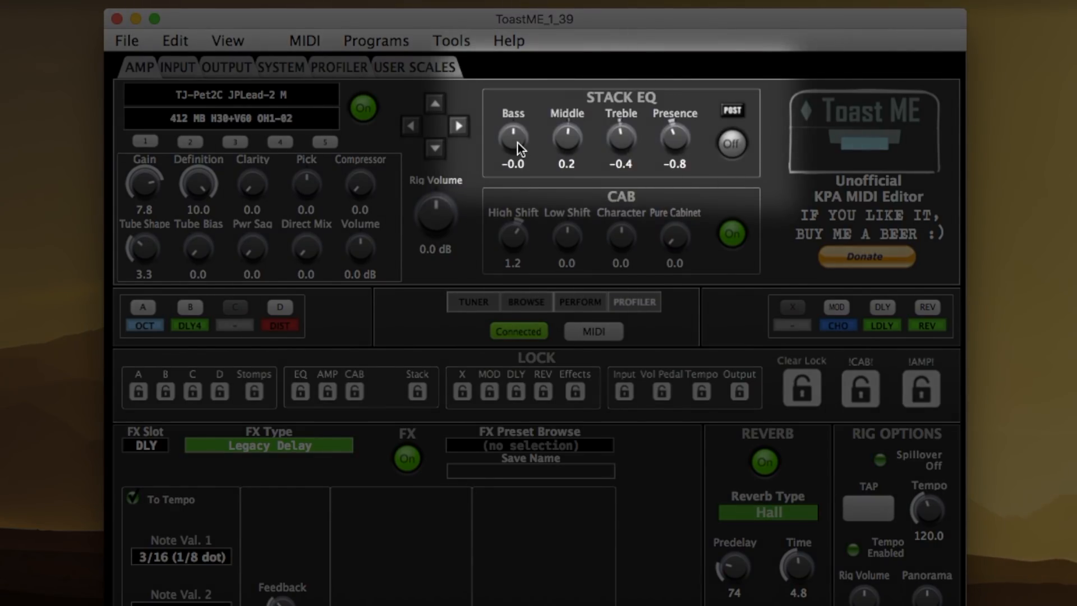
- Try the Stack EQ's alternate position, restore it to Post, and switch the Stack EQ on
click(732, 110)
click(732, 110)
click(731, 147)
click(731, 149)
click(732, 149)
- Adjust the Stack EQ to bass and middle at 0.0, treble at 0.2 and presence at -0.8
mouse_move(518, 143)
mouse_down()
mouse_move(520, 117)
mouse_move(513, 149)
mouse_up()
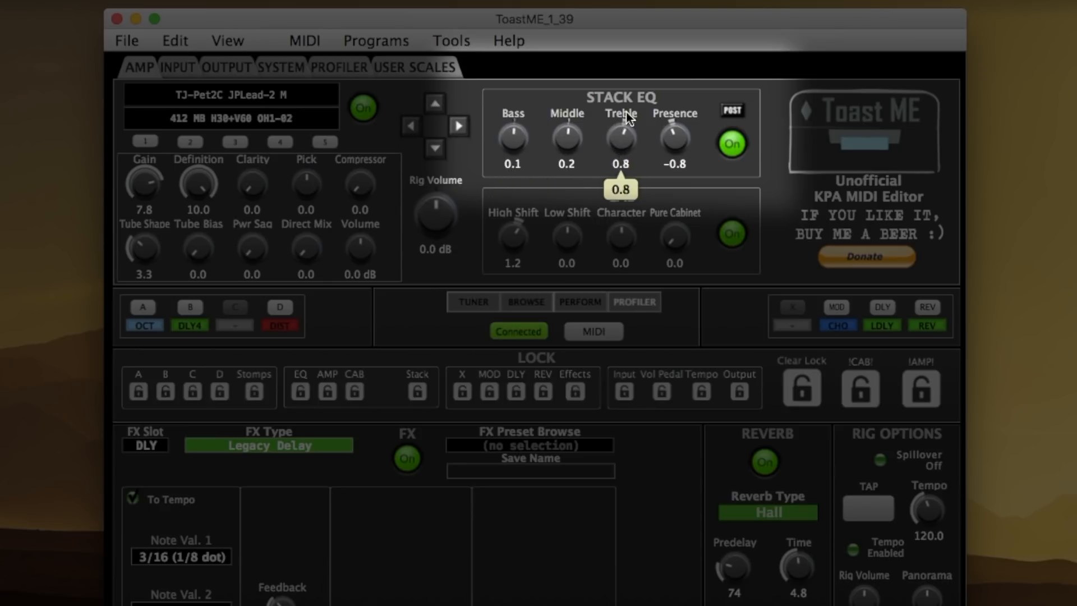
drag(672, 138, 681, 135)
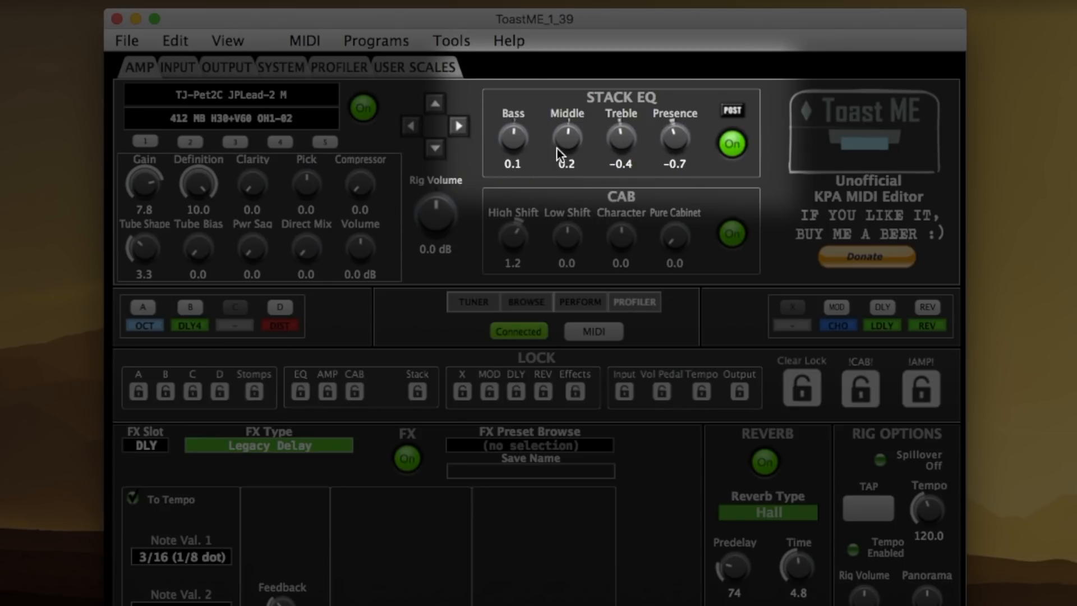
drag(571, 147, 570, 183)
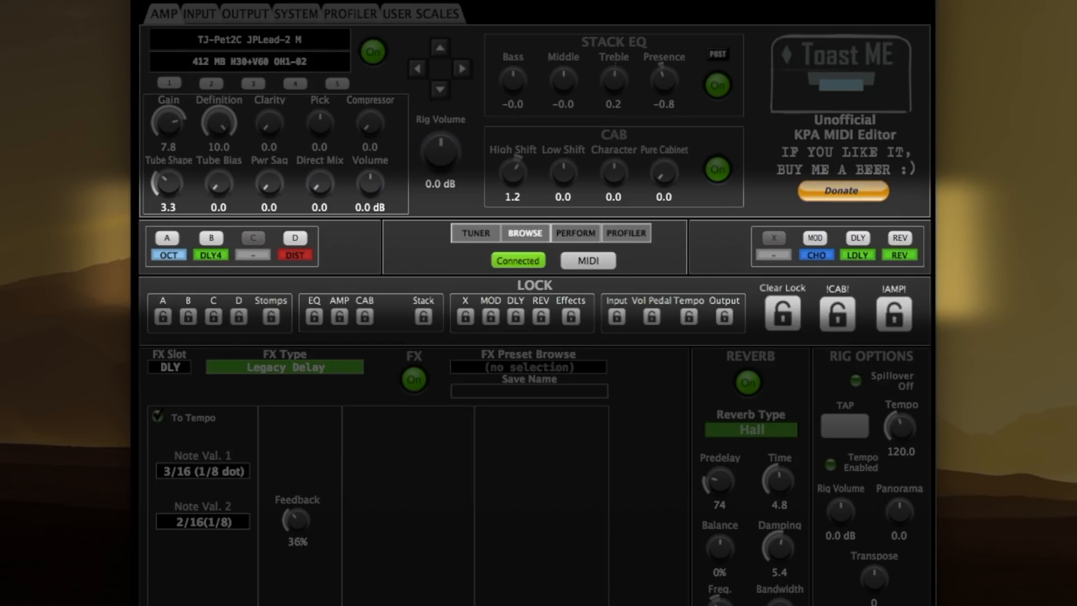
- Check the input page, return to the amp page, and switch the Kemper to tuner mode
click(190, 17)
click(164, 15)
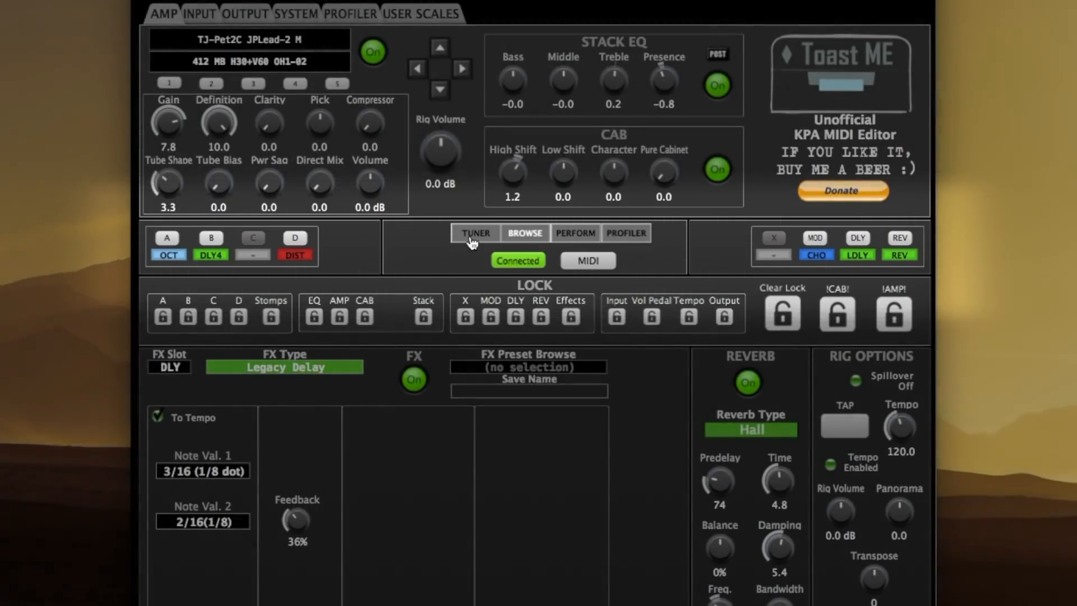
click(473, 239)
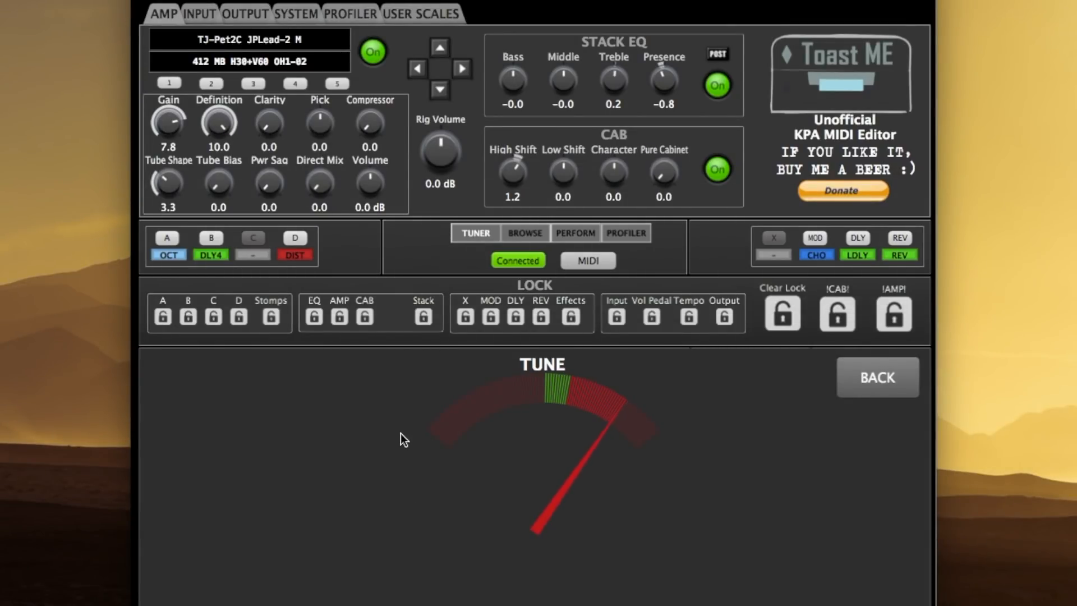
- Leave tuner mode, switch the Kemper to performance mode, and try performance slots 2 and 4
click(886, 379)
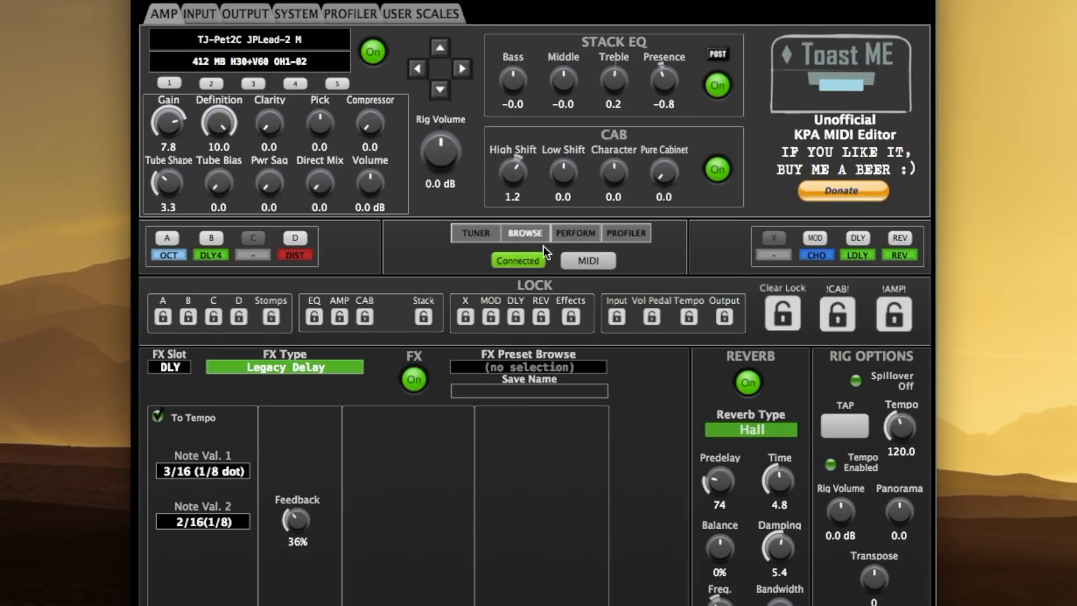
click(575, 232)
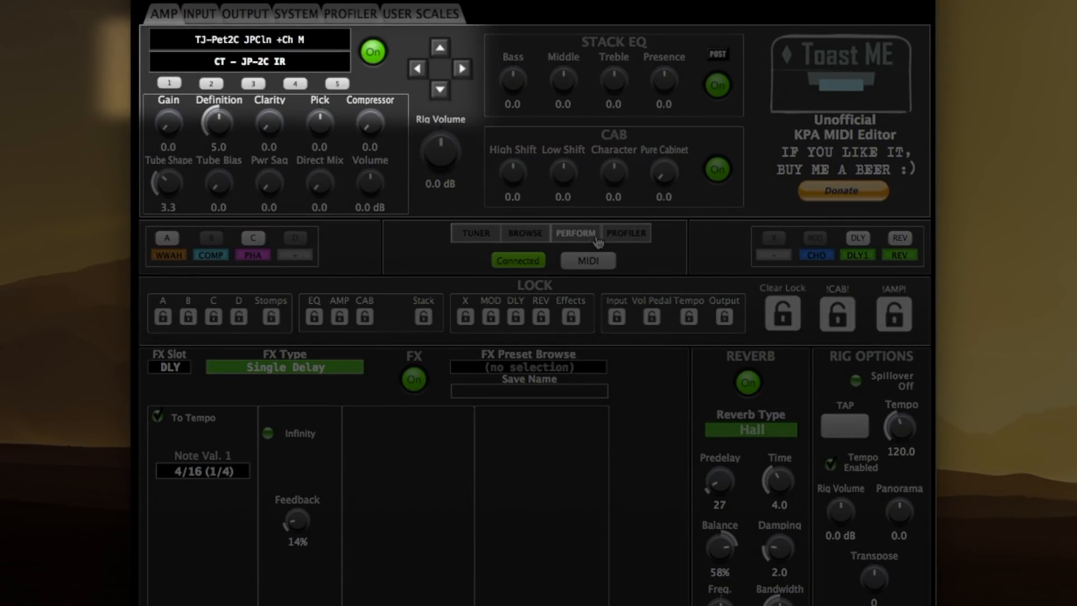
click(210, 87)
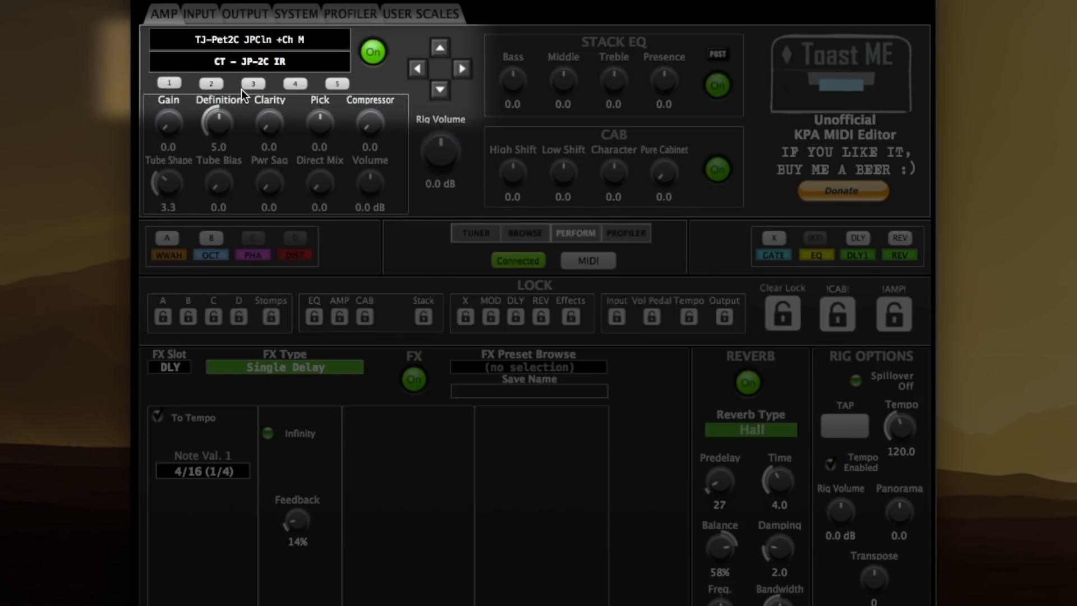
click(285, 84)
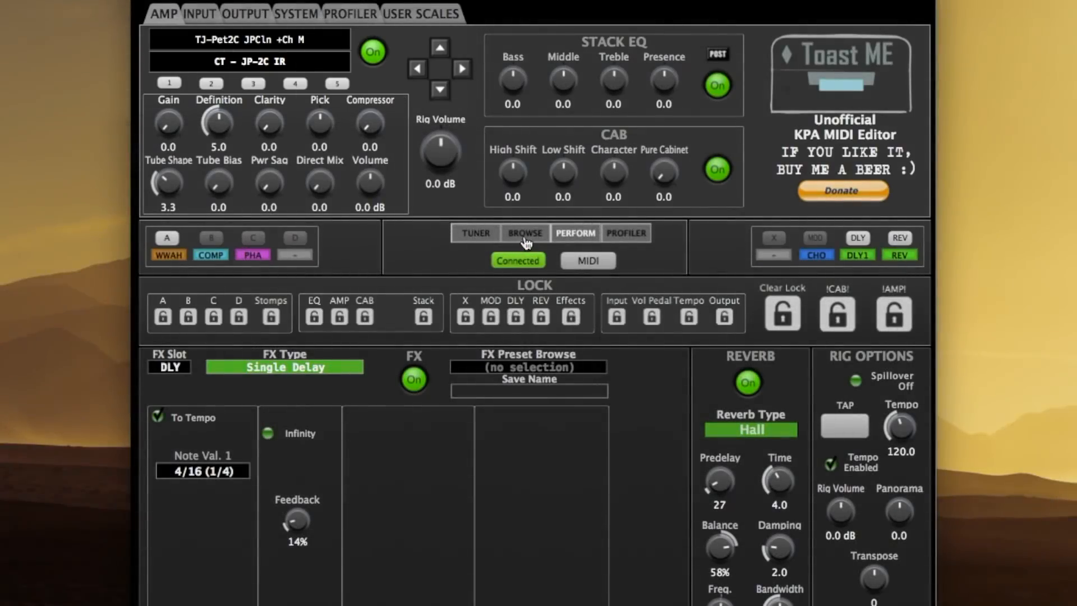
- Check the tuner from performance mode and return from it
click(479, 234)
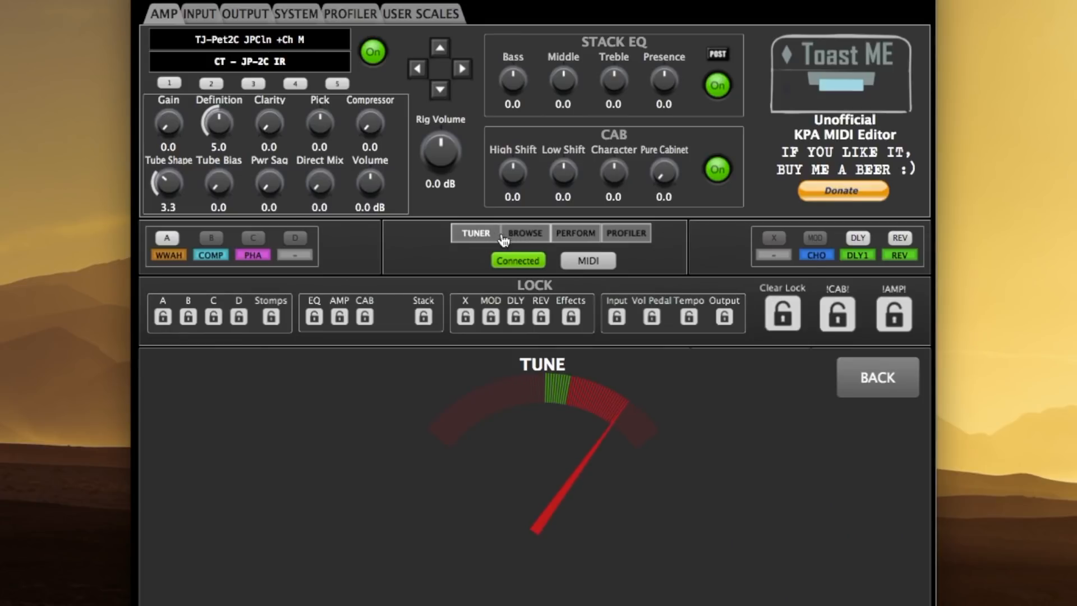
click(890, 385)
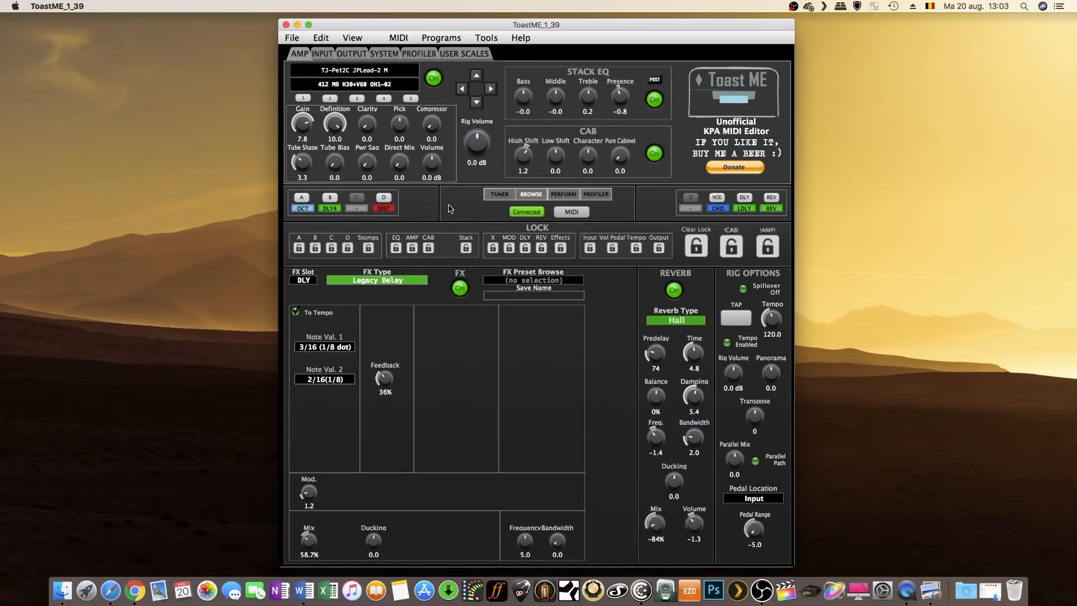
- Switch to Rig Manager and load the TJ-Pet2C JPLead M rig from the MyProfiler rigs
click(664, 583)
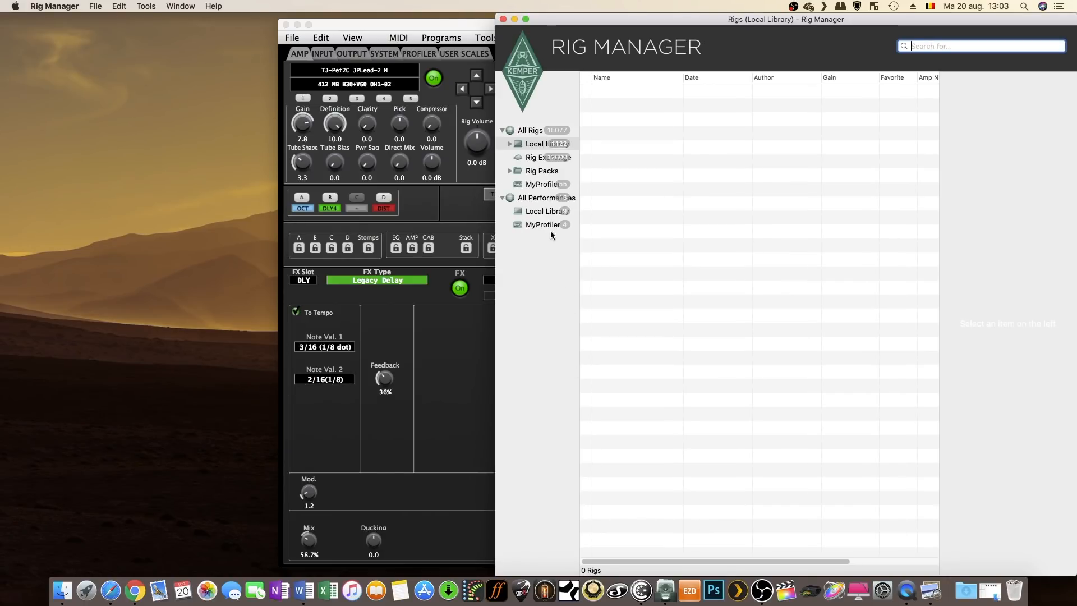
click(538, 185)
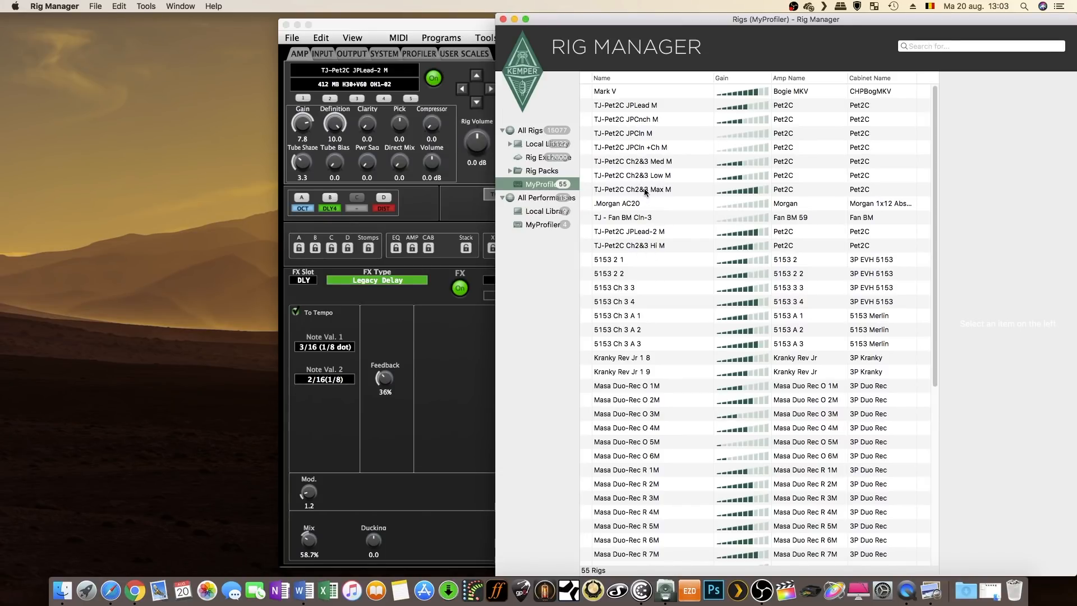
click(645, 106)
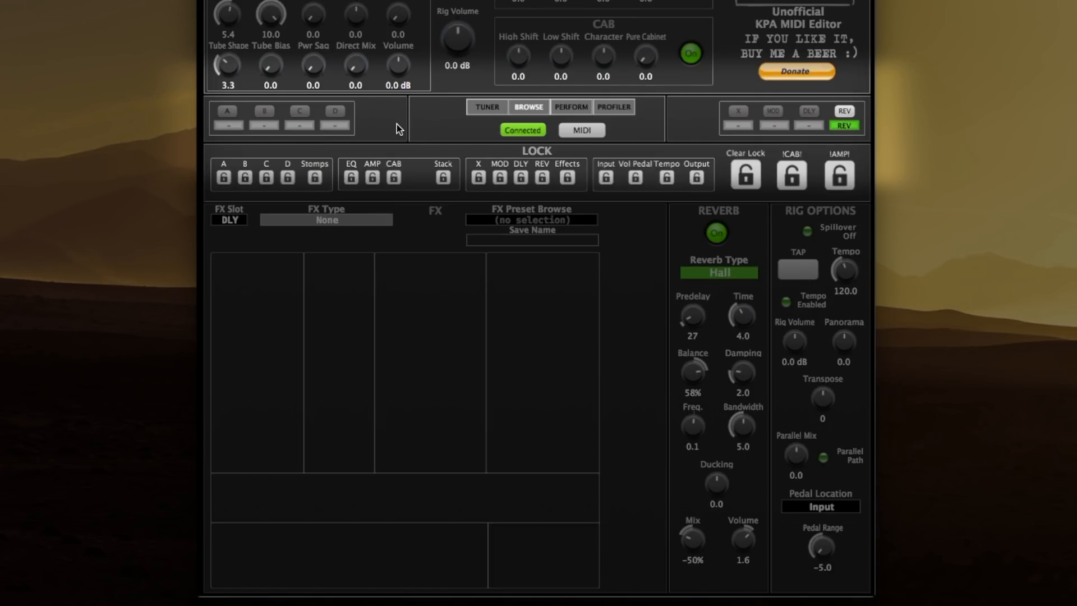
- Try switching stomp A on and off, and show stomp slots A and B in the effect editor
click(226, 110)
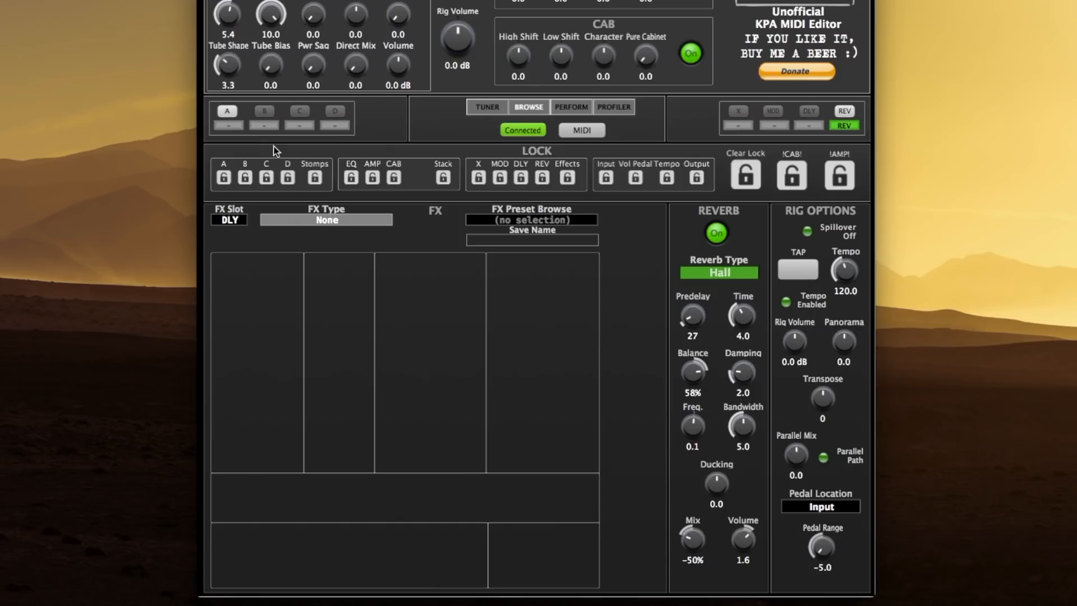
click(235, 129)
click(263, 126)
click(264, 126)
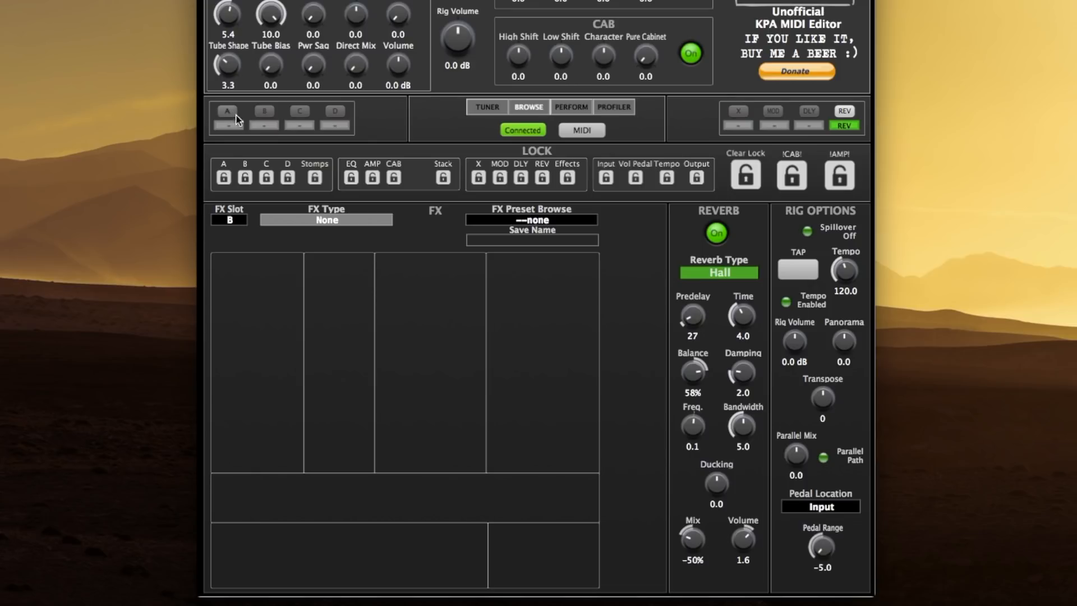
- Go through effect slots C, D, X, MOD and DLY in the effect editor and return to slot A
click(301, 127)
click(338, 126)
click(740, 125)
click(776, 125)
click(811, 125)
click(229, 126)
- Select slot B through the FX slot selector, and go through stomps C and D back to slot A
click(234, 220)
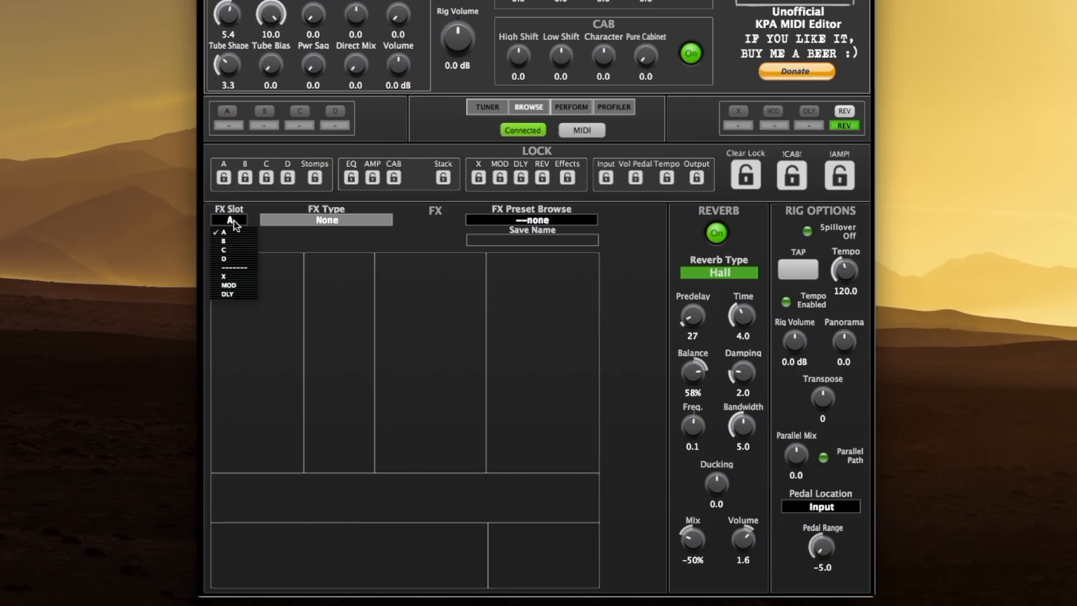
click(229, 241)
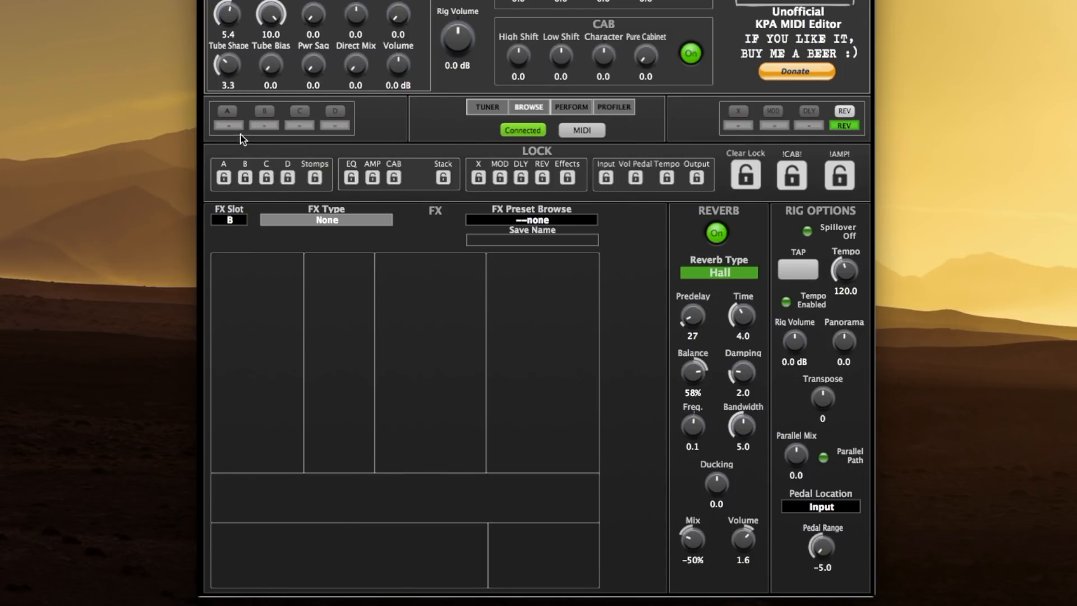
click(299, 125)
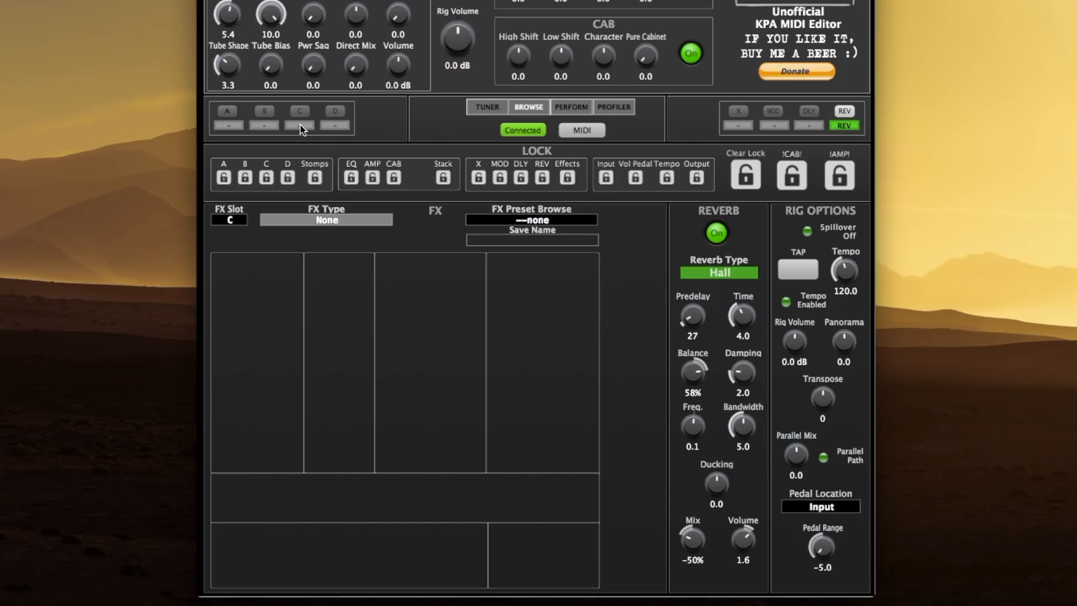
click(343, 128)
click(234, 127)
click(261, 127)
- Examine the effect types available for slot A, in the full list and by category, including wah, distortion and stereo
click(335, 222)
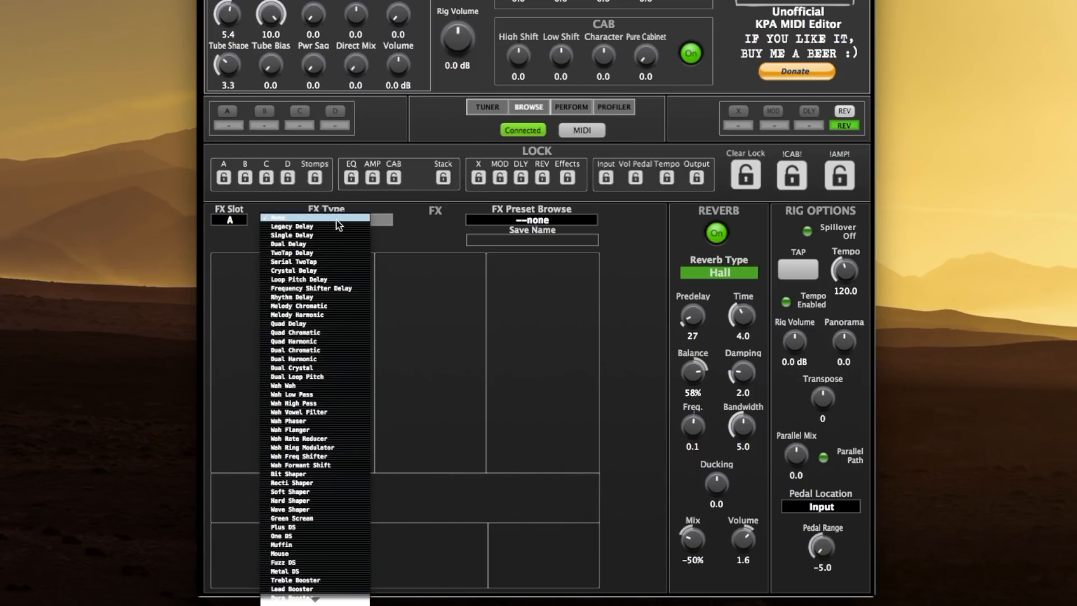
scroll(346, 474, down, 10)
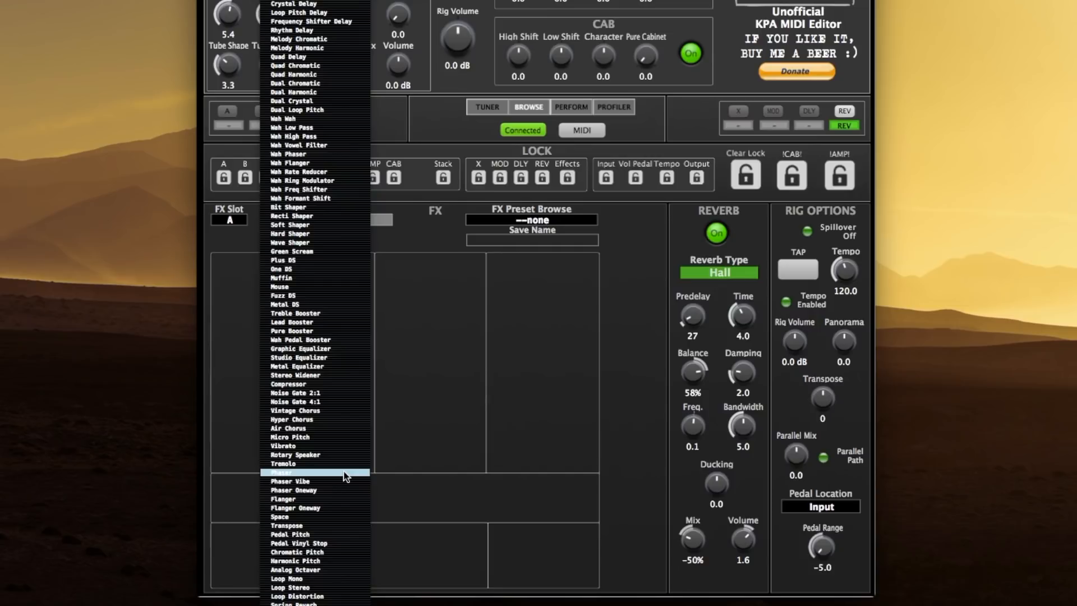
click(461, 390)
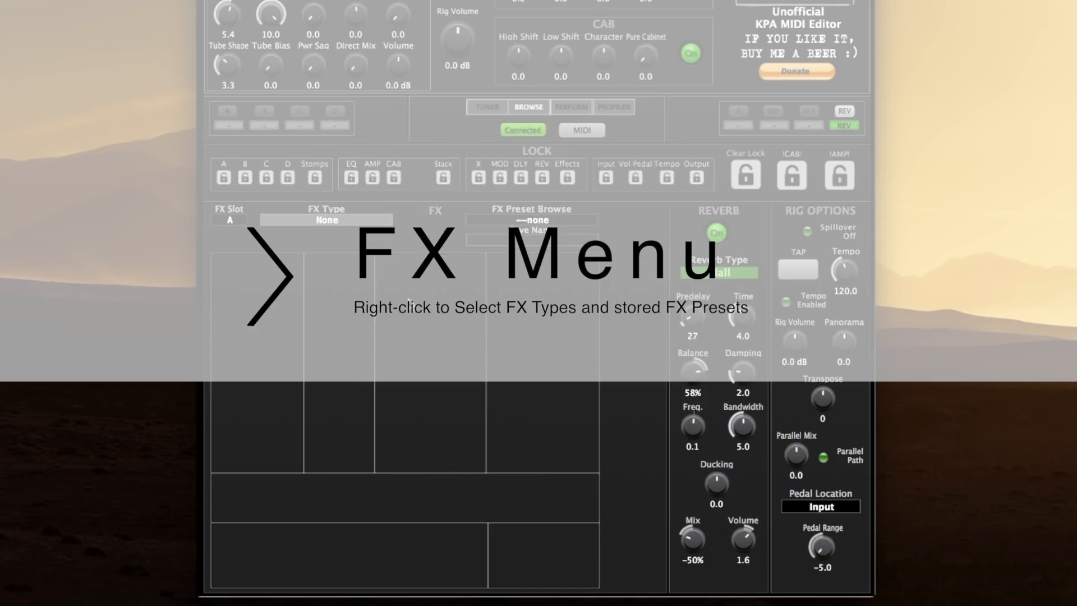
right_click(271, 312)
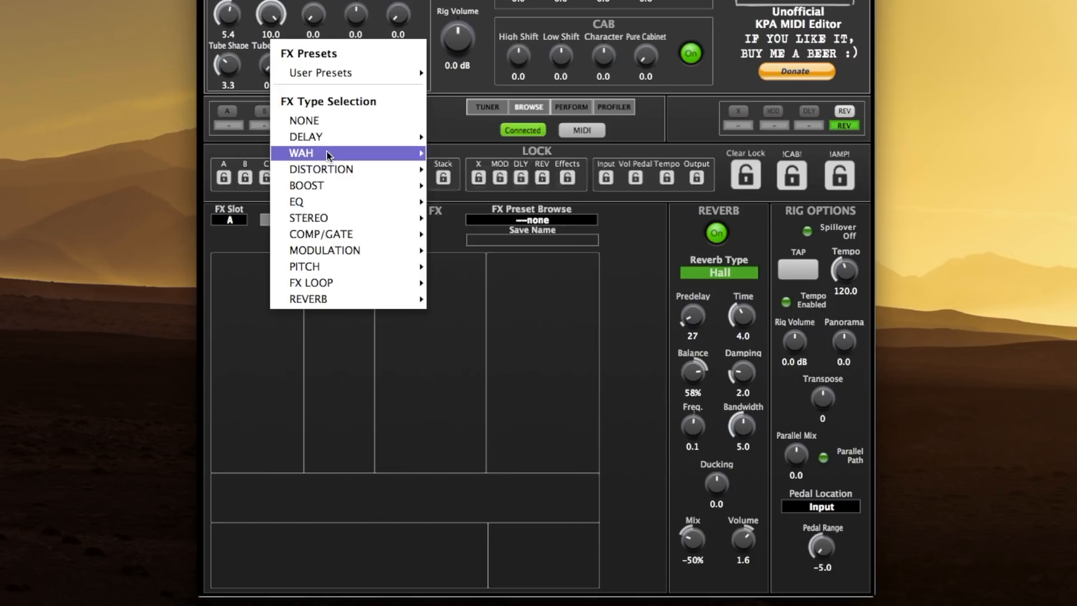
mouse_move(321, 136)
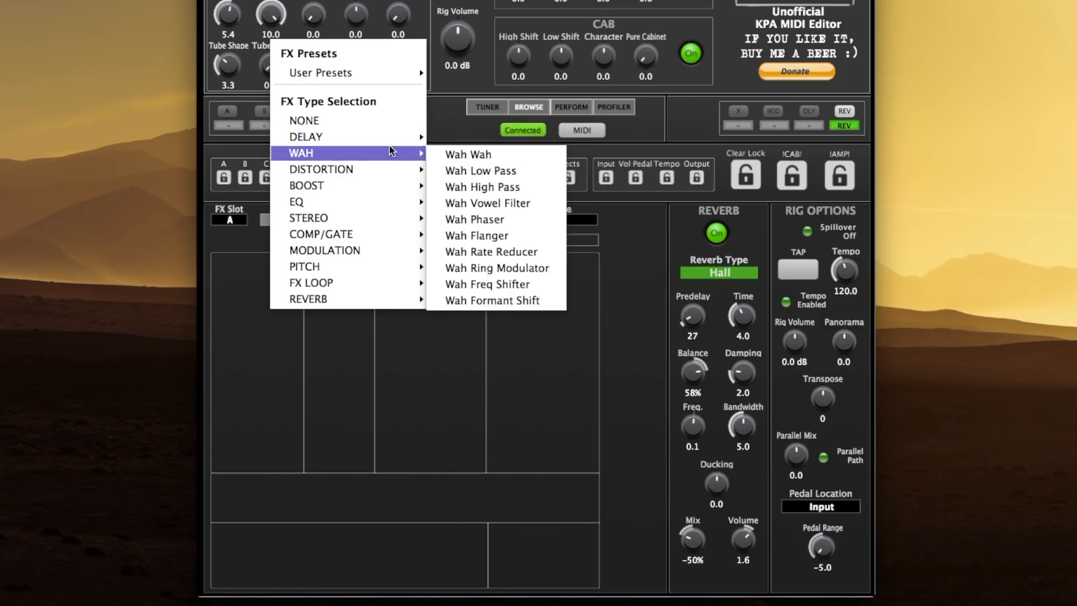
mouse_move(375, 173)
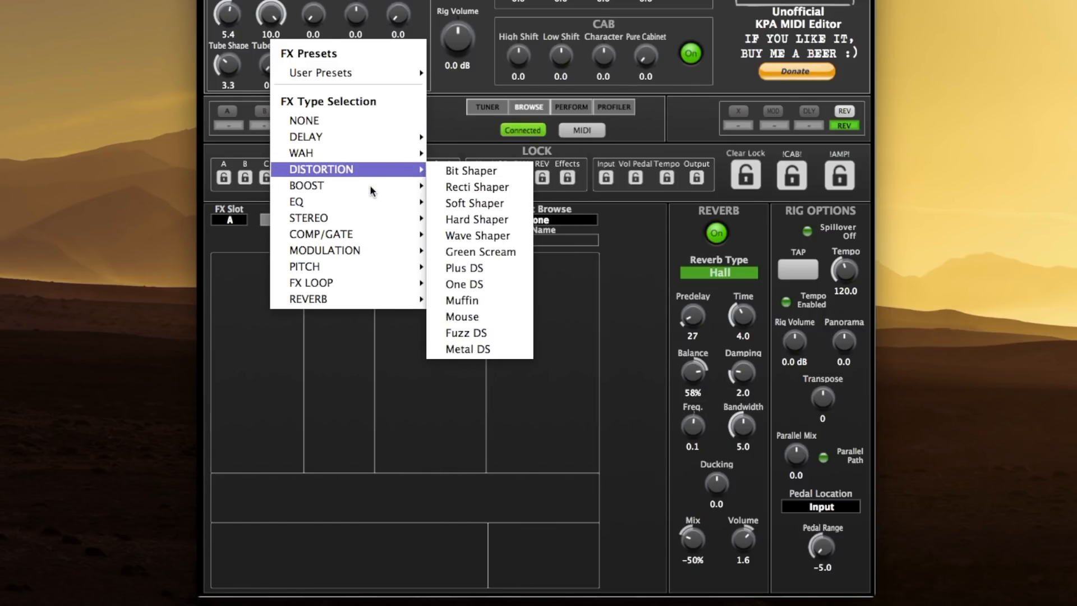
mouse_move(360, 211)
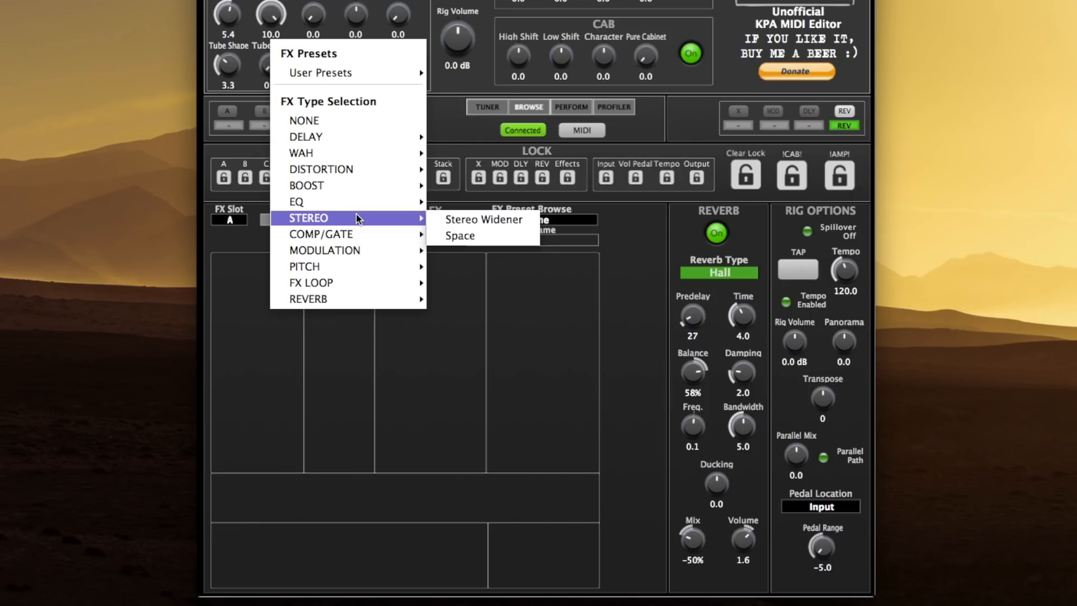
click(354, 381)
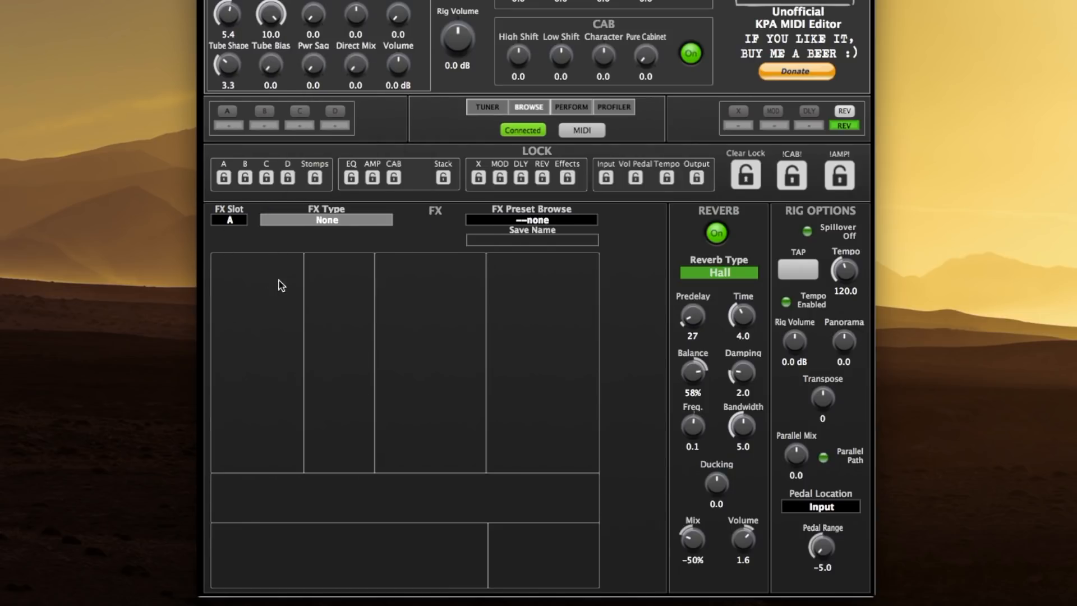
- Assign the Wah Wah effect type to slot A
click(233, 220)
click(238, 235)
right_click(346, 278)
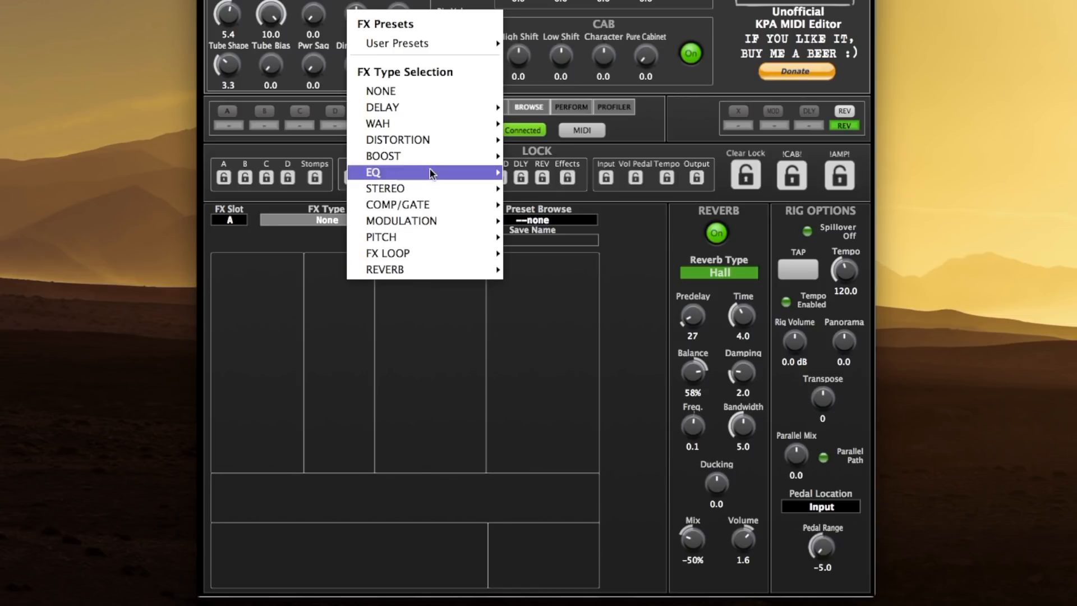
mouse_move(443, 126)
click(529, 126)
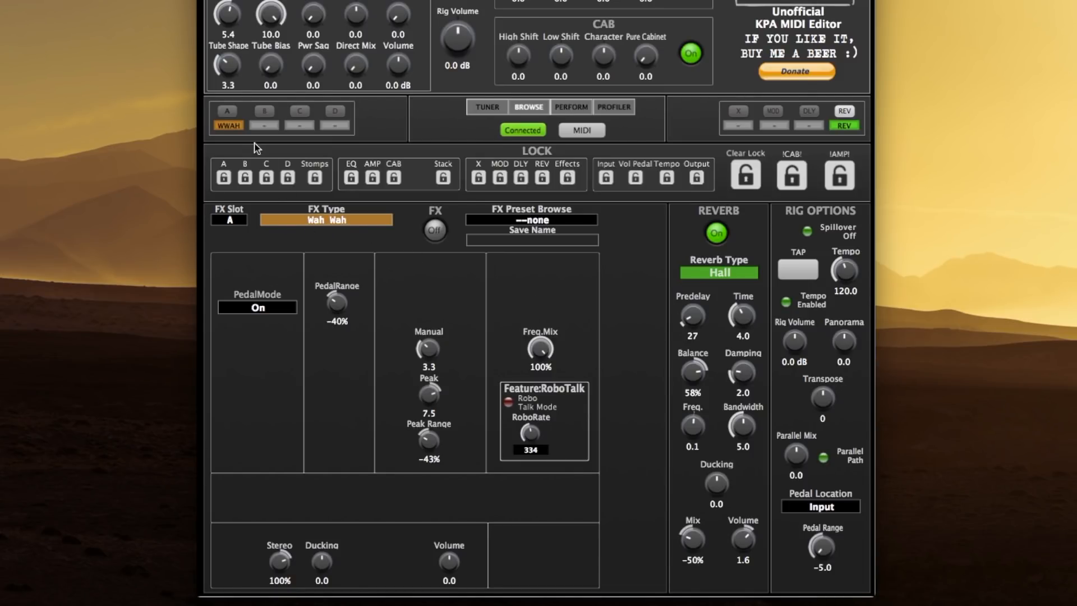
- Try switching the Wah Wah in slot A on and off with both the slot switch and the effect's own switch
click(228, 115)
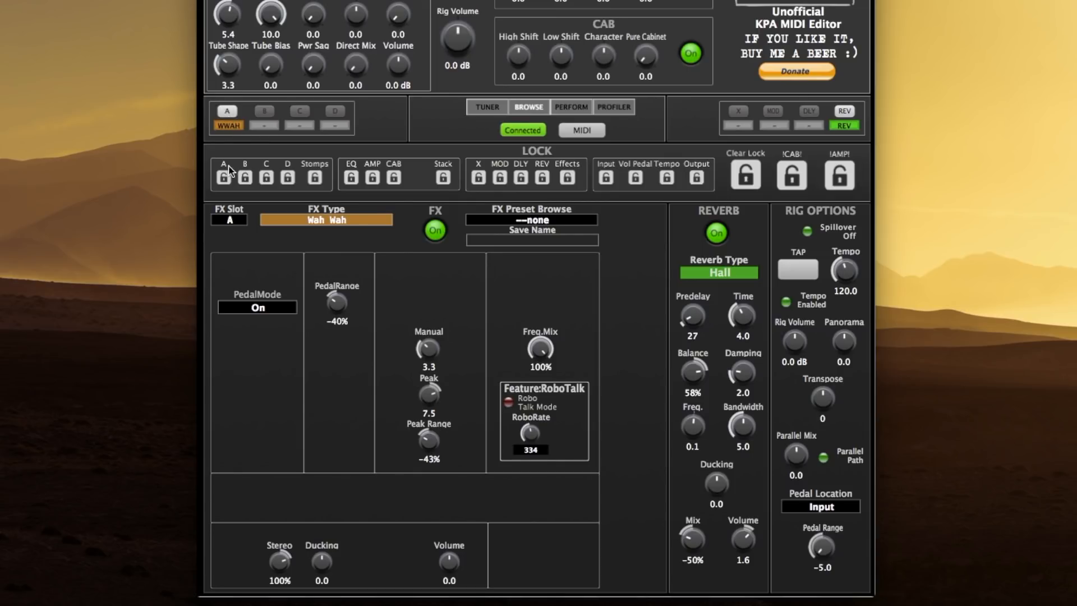
click(227, 112)
click(226, 111)
click(436, 231)
click(439, 234)
- Try the Pure Booster and then the Lead Booster effect type in slot D
click(339, 127)
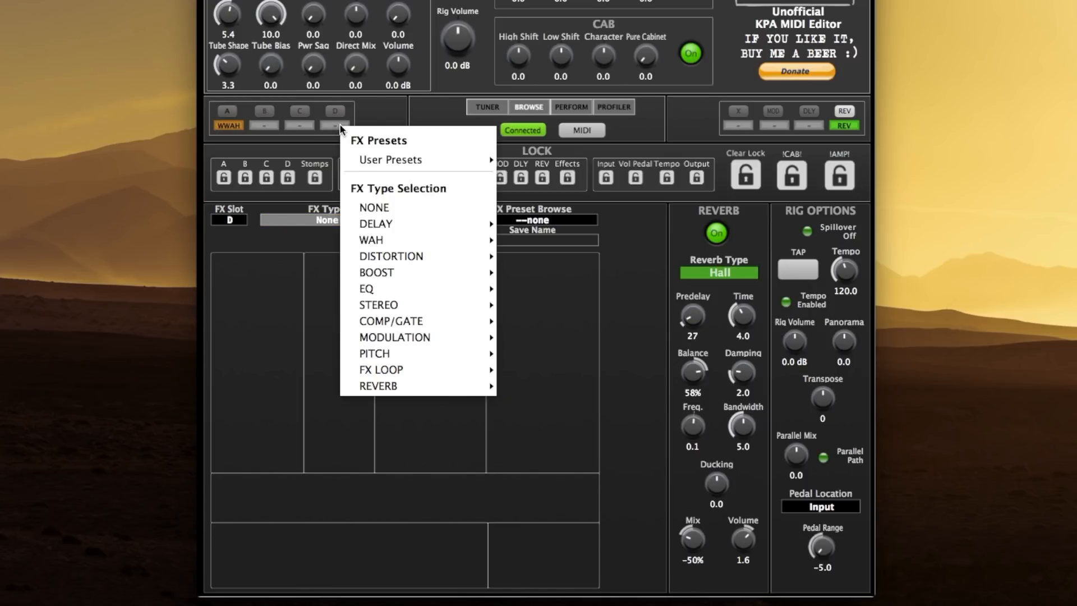
mouse_move(402, 267)
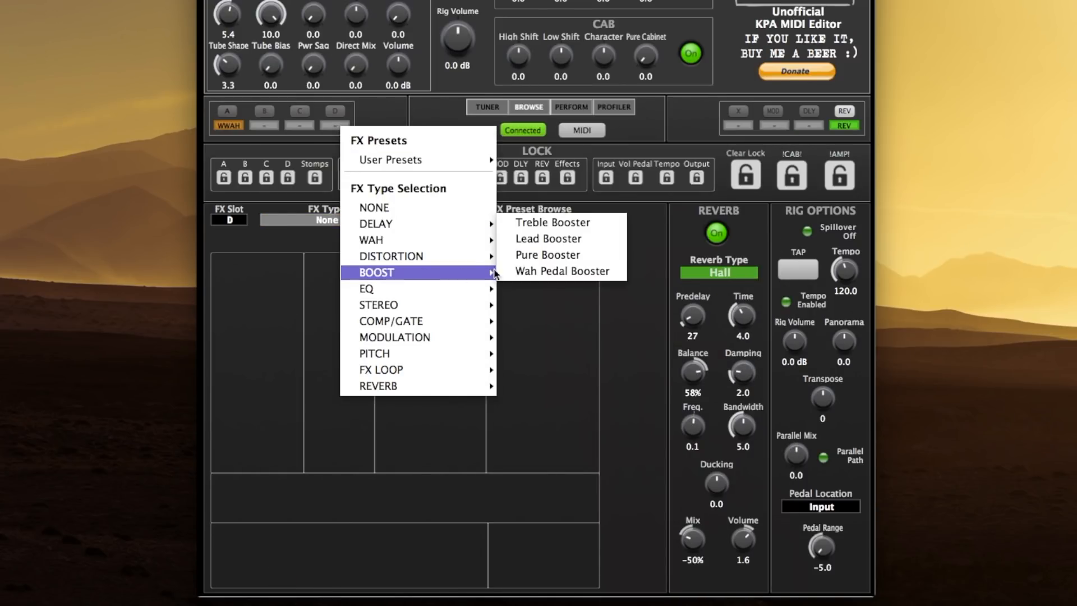
click(544, 256)
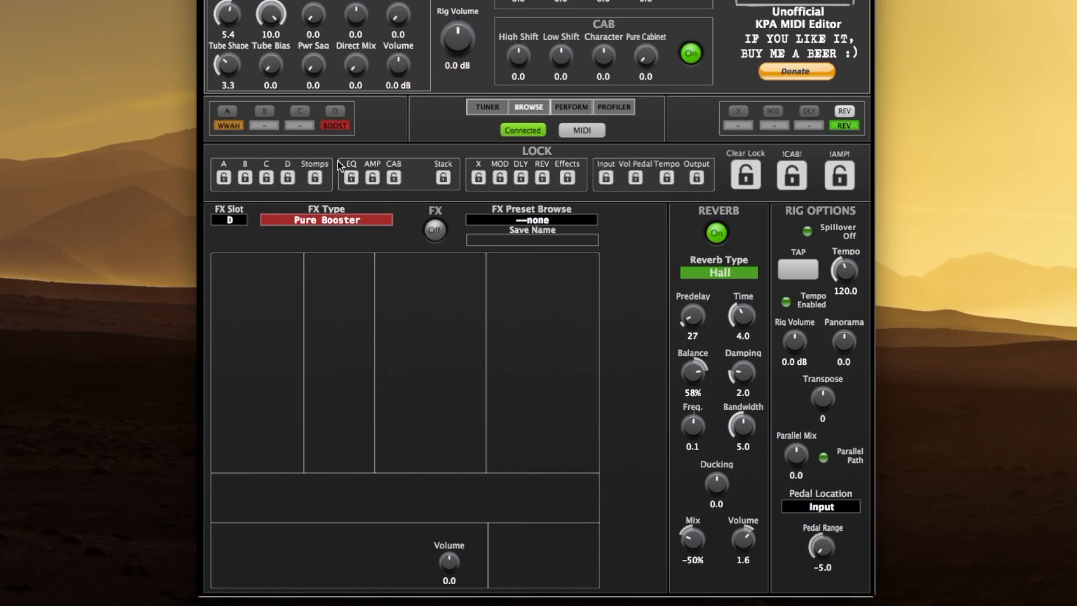
click(338, 127)
mouse_move(413, 274)
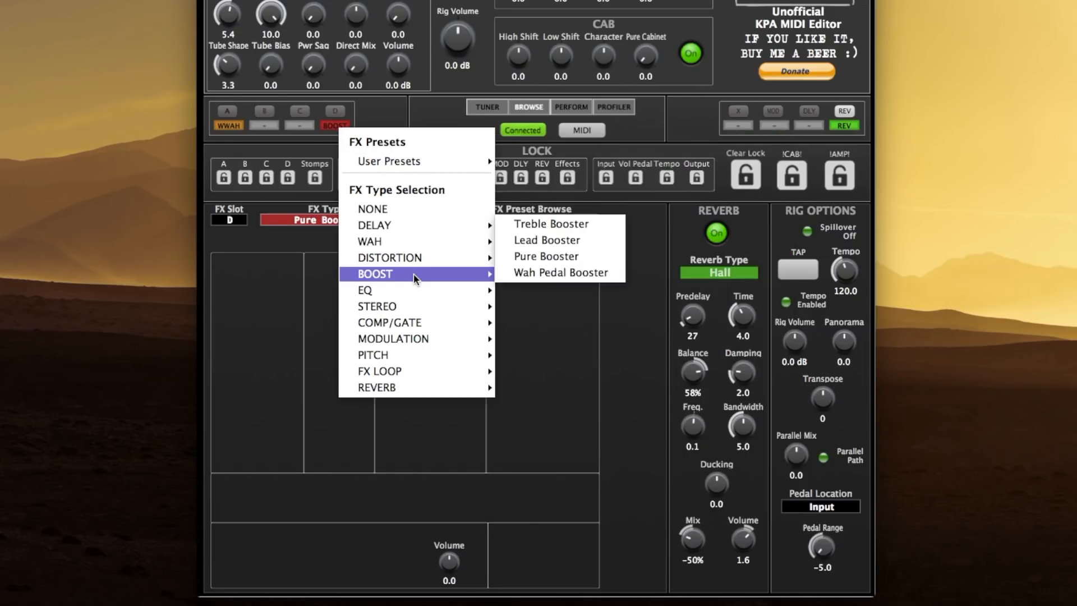
click(538, 240)
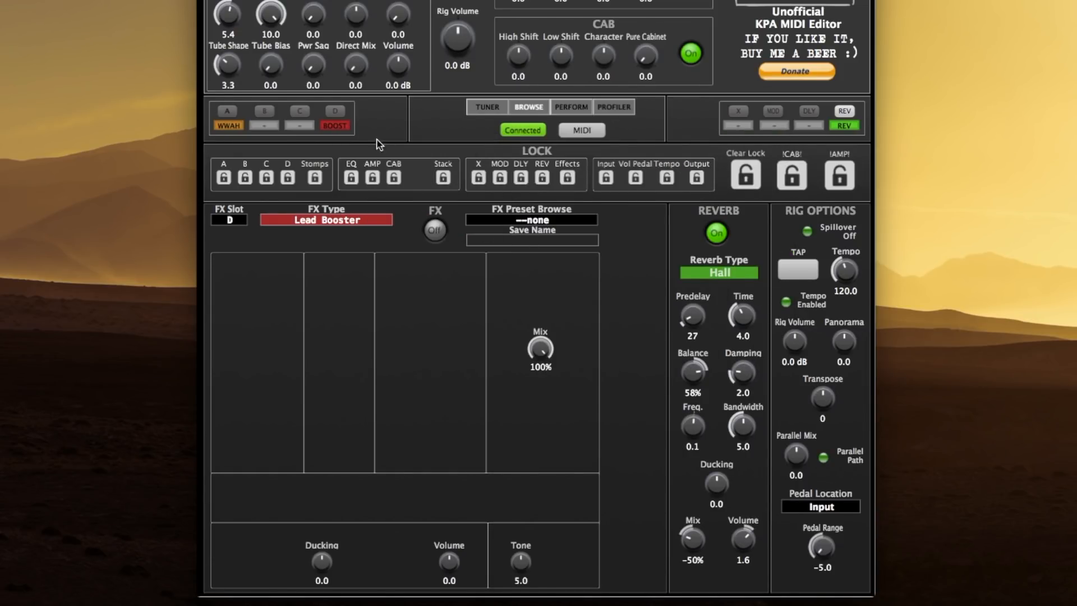
- Set slot D to the Green Scream distortion
click(338, 126)
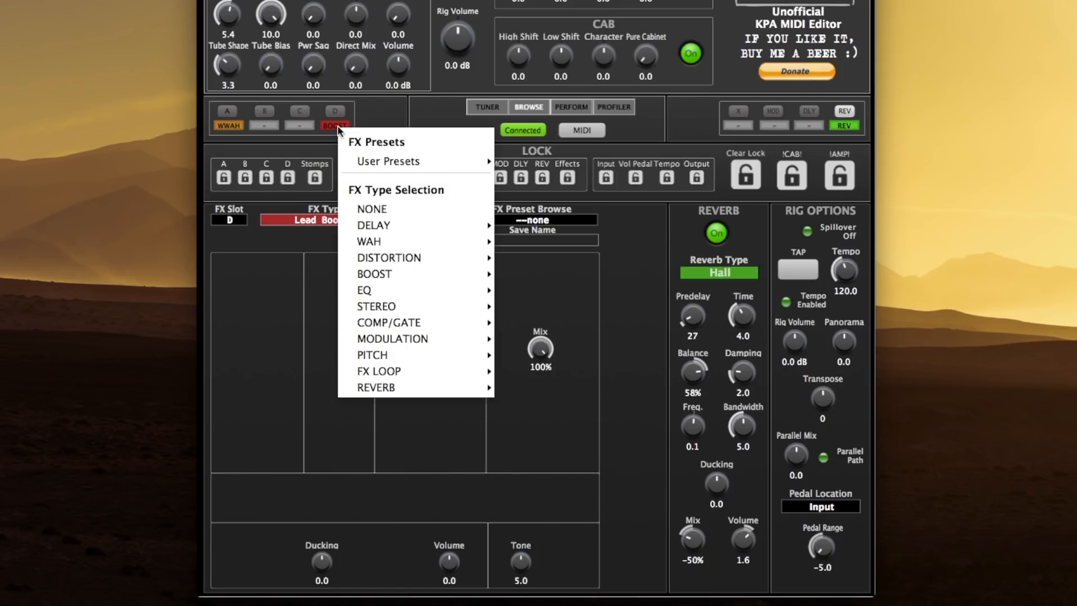
mouse_move(404, 257)
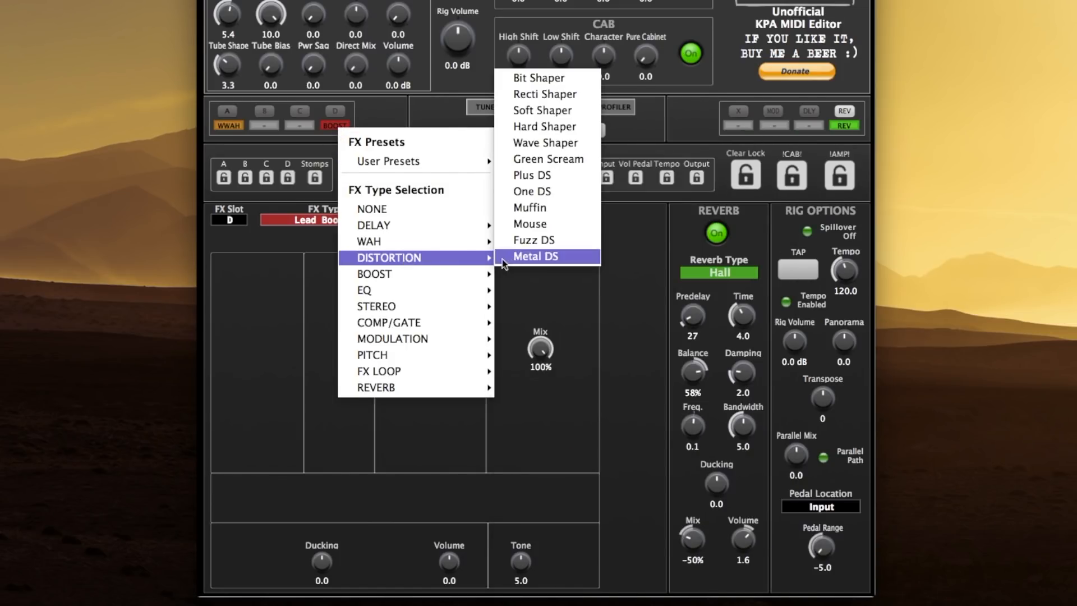
click(551, 162)
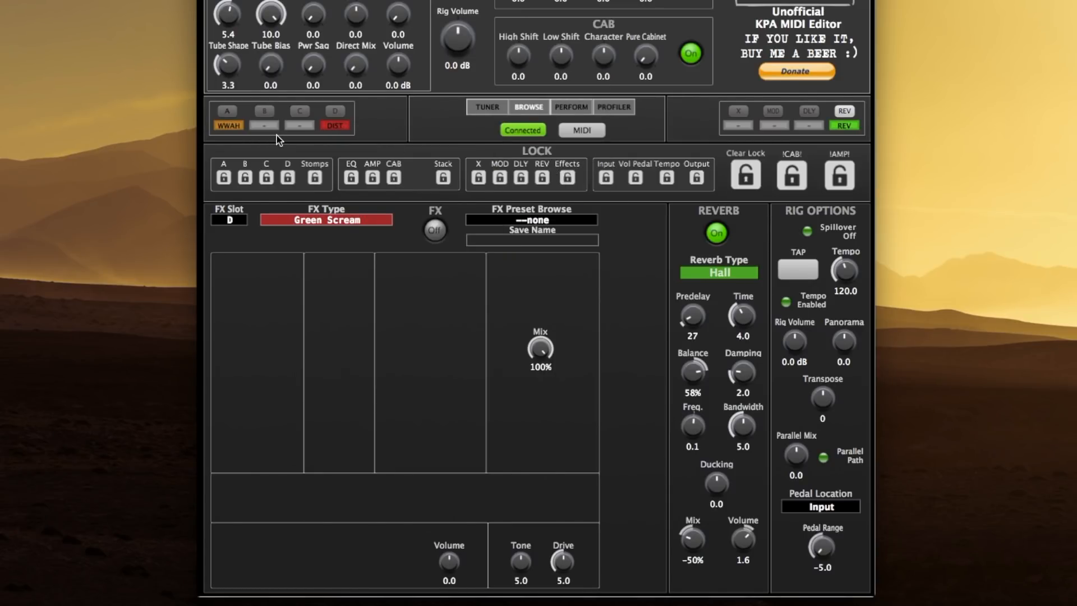
- Try the .TubeScreamer and Pha FULL user presets in slot D
click(343, 127)
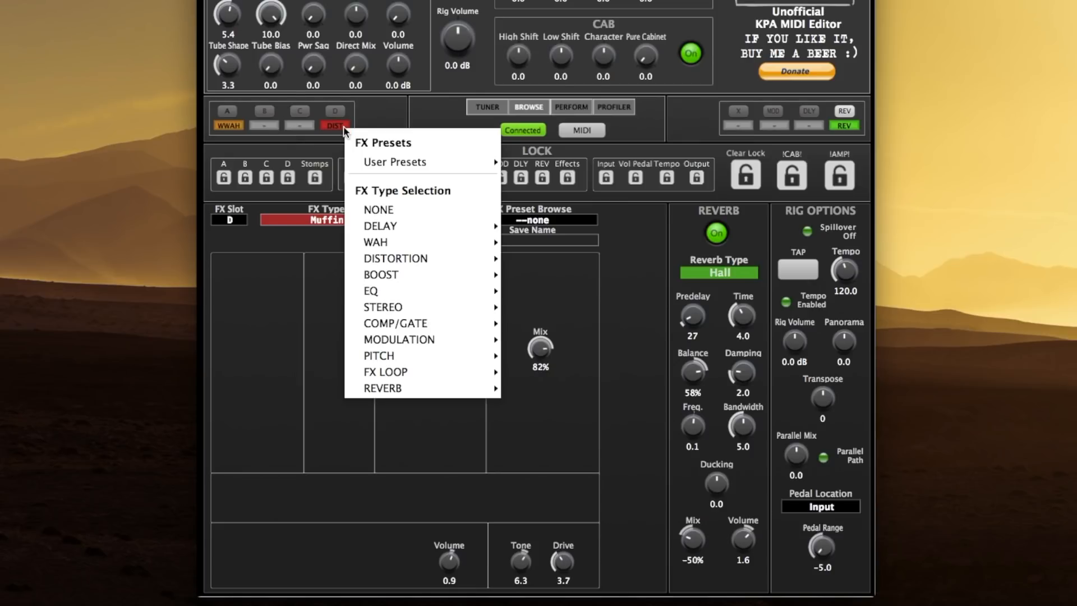
mouse_move(400, 162)
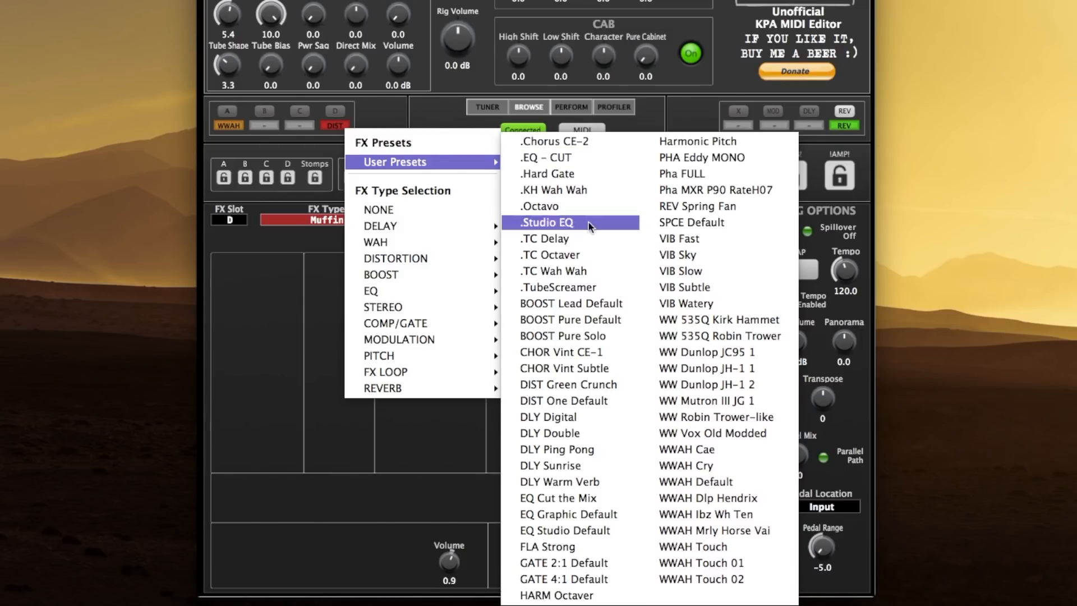
click(580, 287)
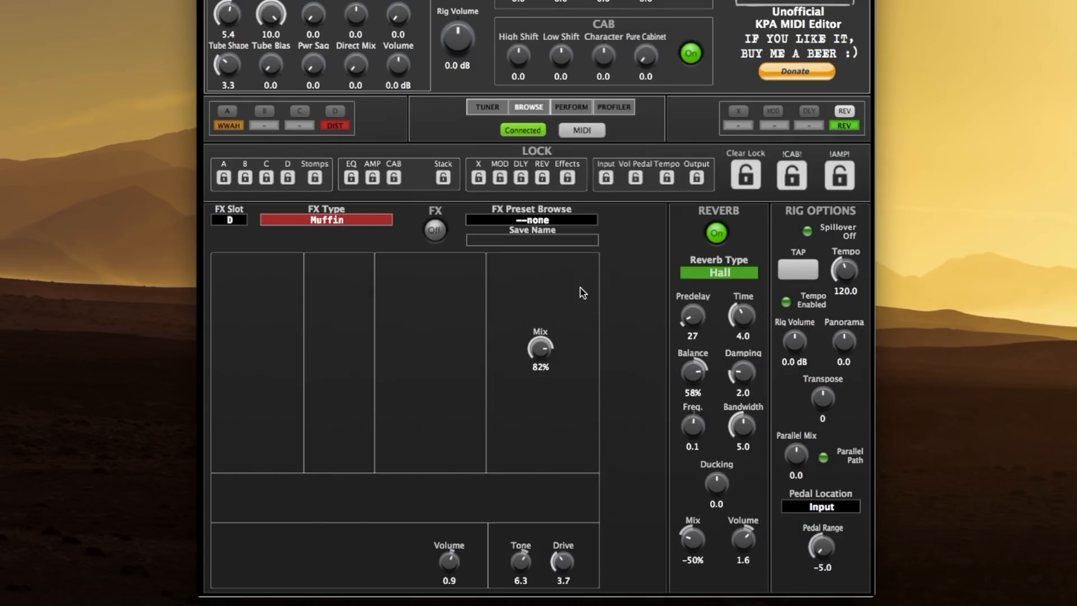
click(338, 127)
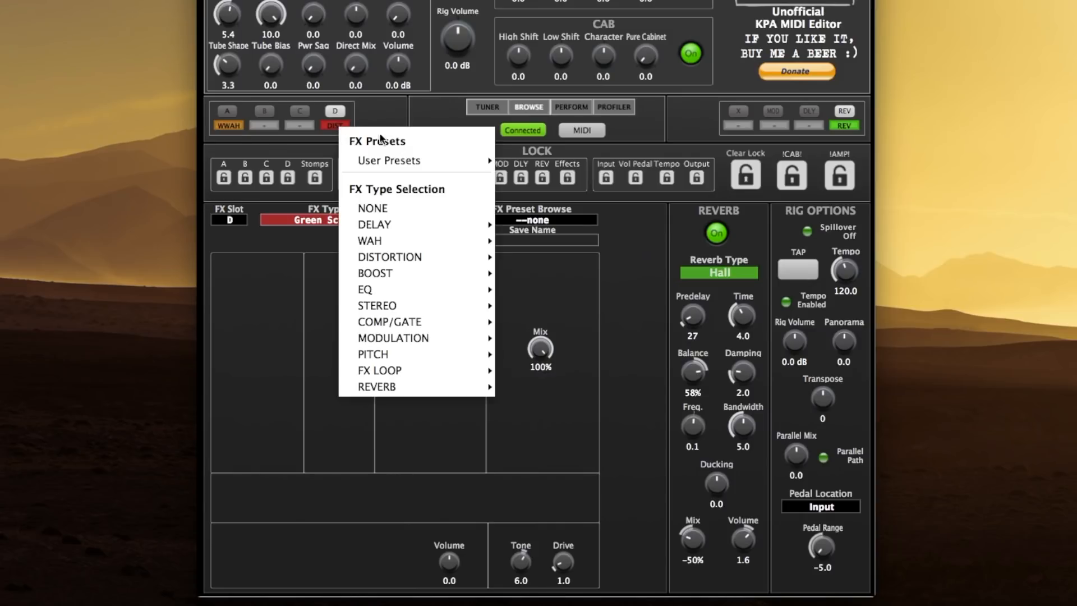
mouse_move(433, 160)
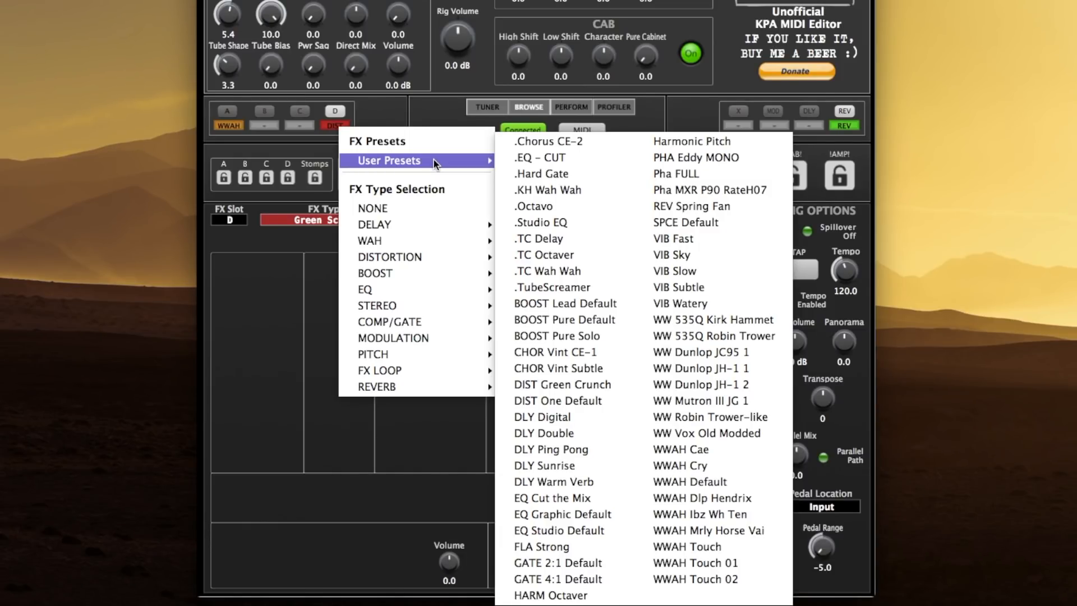
click(683, 175)
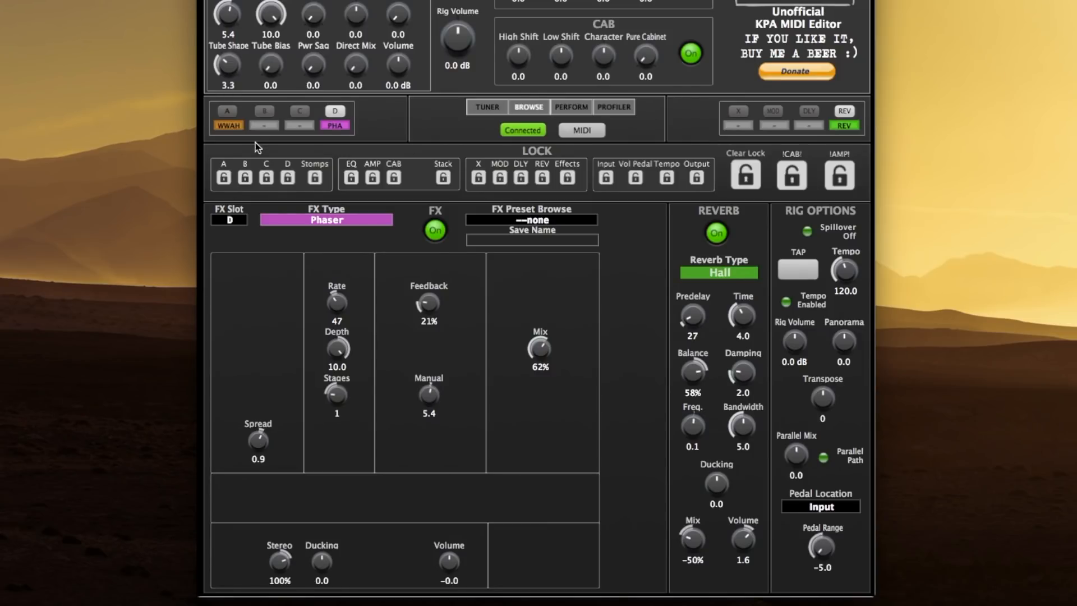
- Load the .TC Wah Wah user preset into slot A and the .Octavo user preset into slot B
click(236, 127)
mouse_move(322, 160)
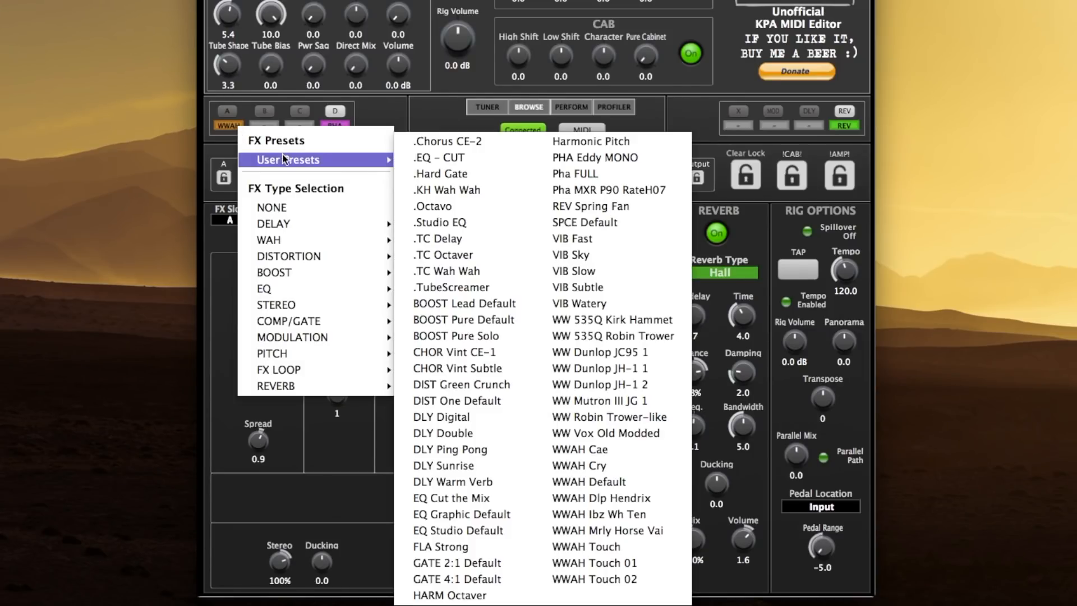
click(443, 270)
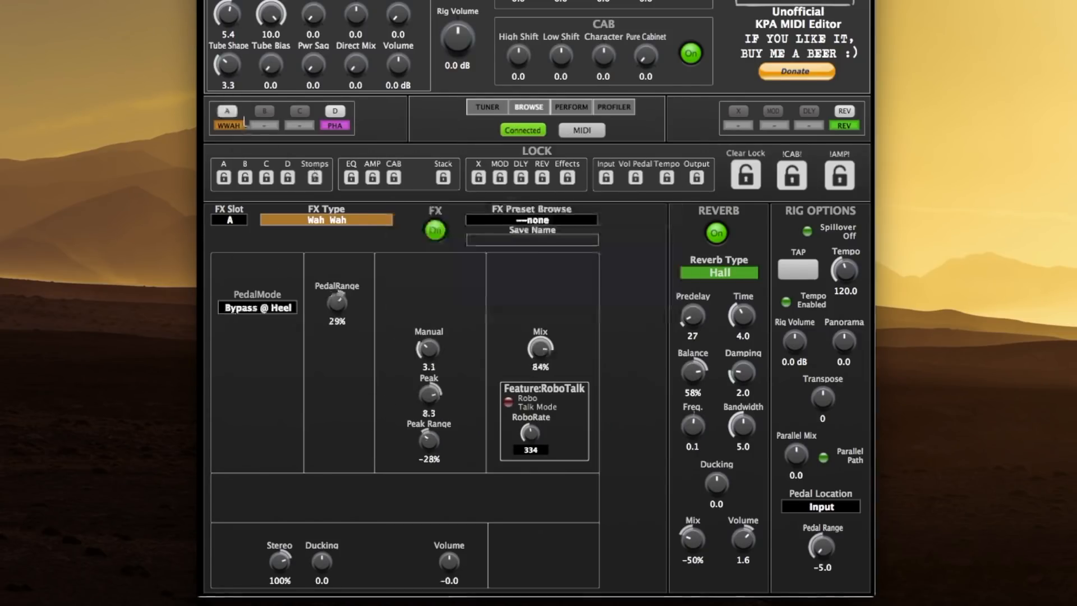
click(269, 125)
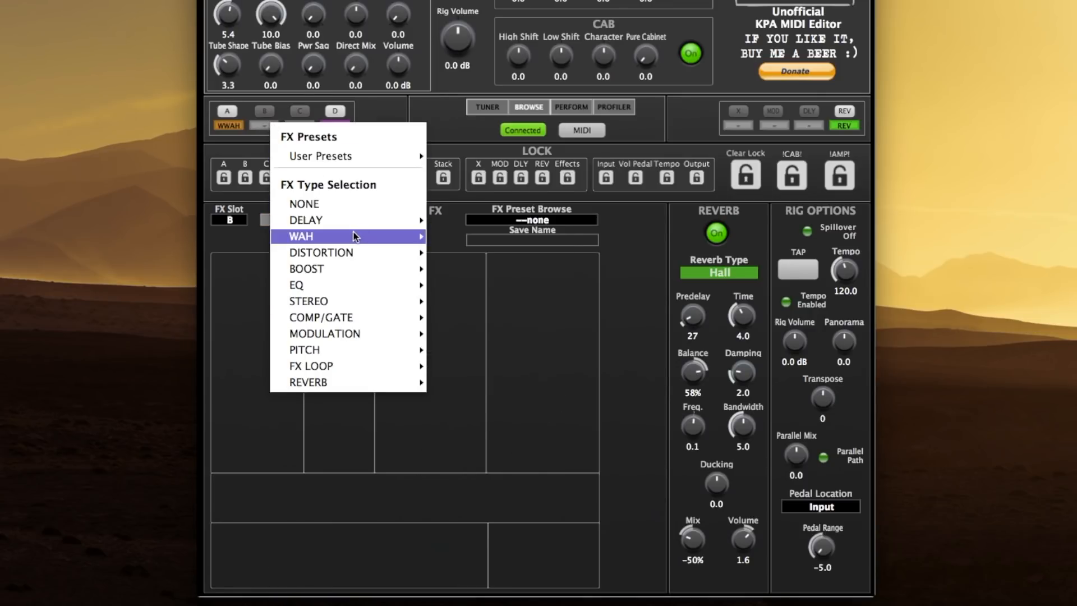
mouse_move(365, 159)
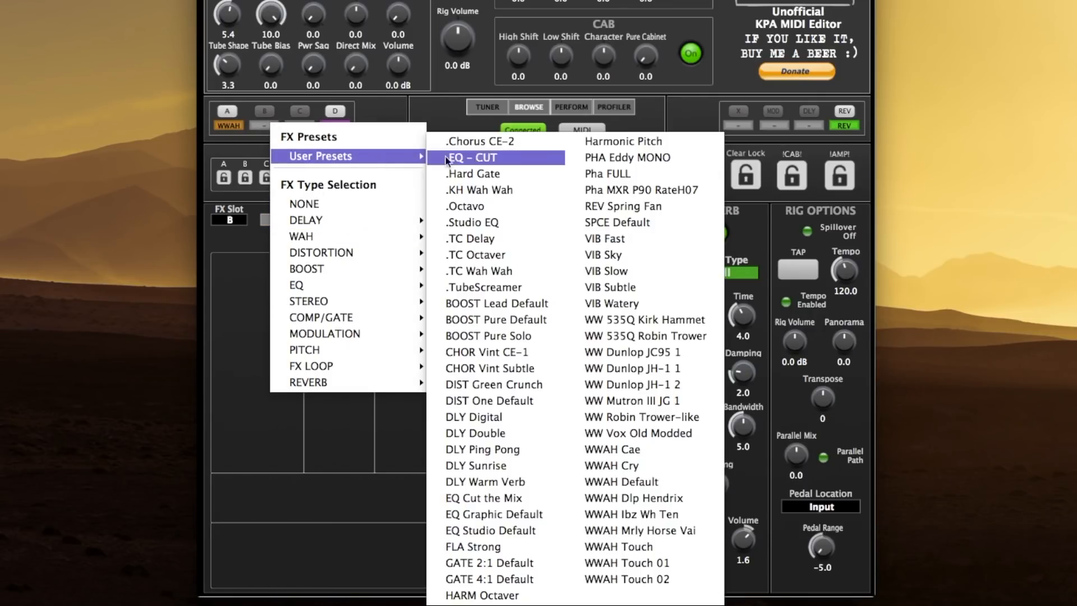
click(479, 206)
- Load the .TubeScreamer user preset into slot C and set slot D to the Compressor effect type
click(304, 126)
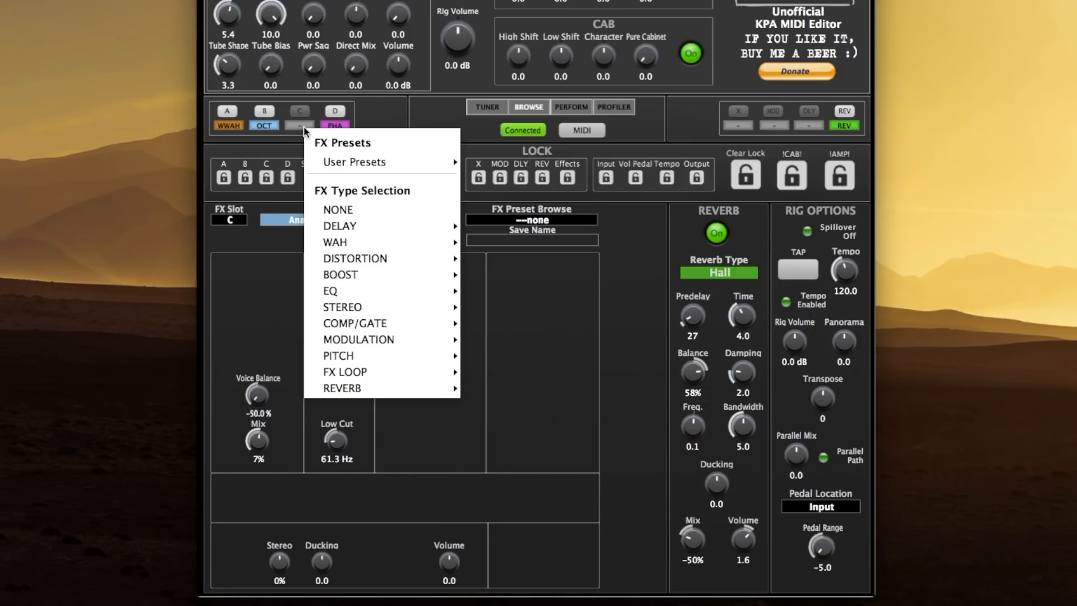
mouse_move(390, 166)
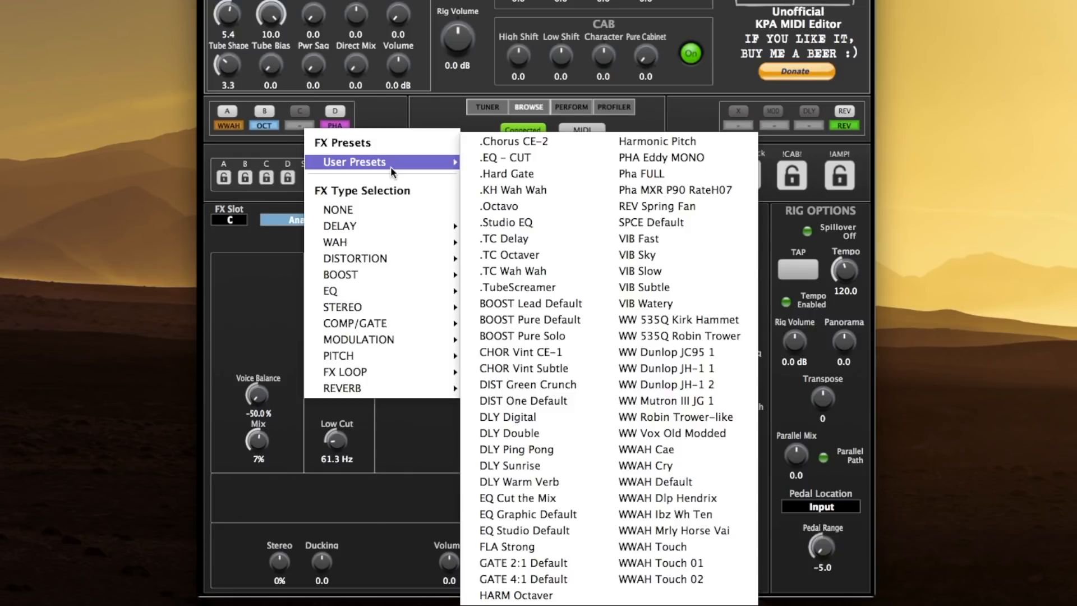
click(523, 286)
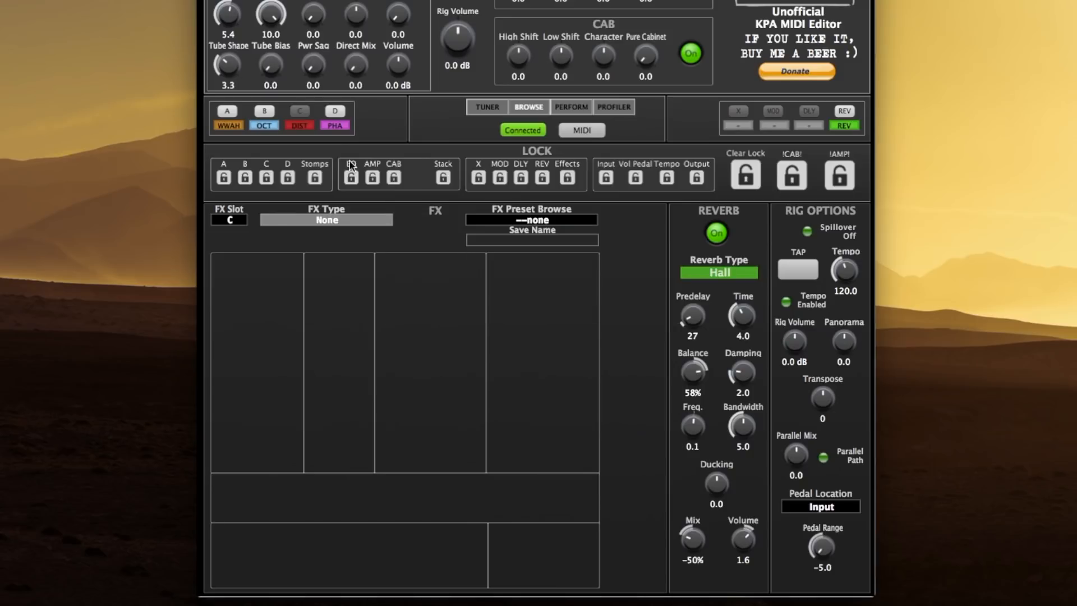
click(341, 125)
mouse_move(435, 241)
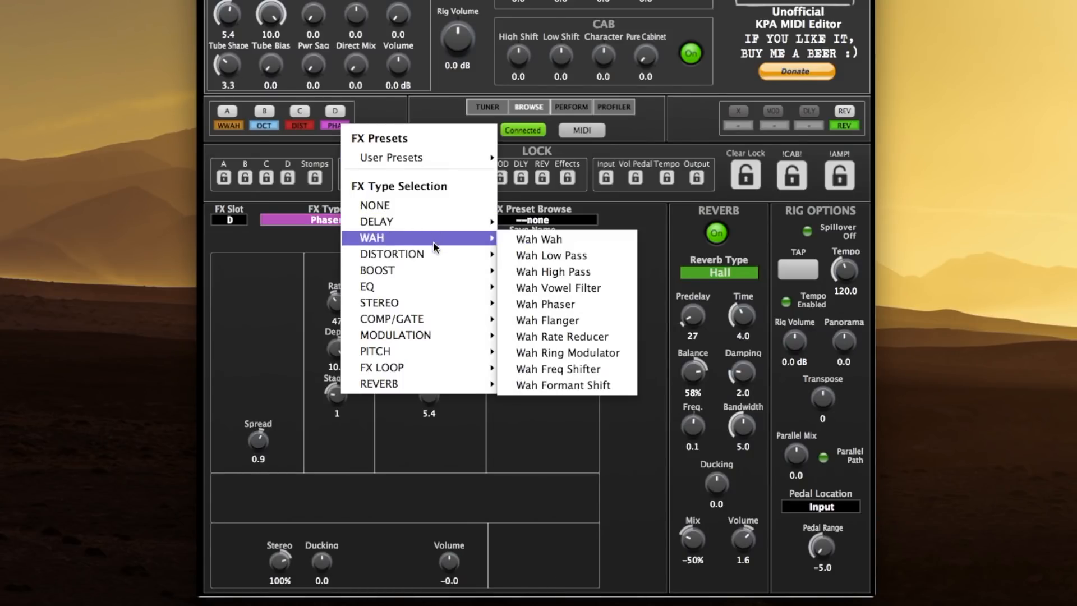
mouse_move(427, 314)
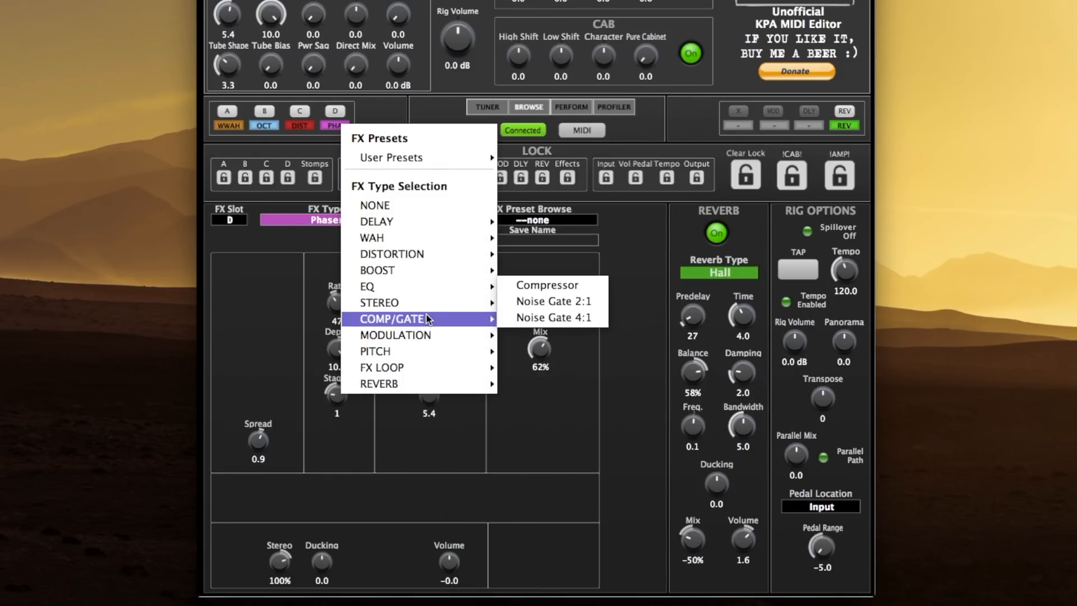
click(538, 285)
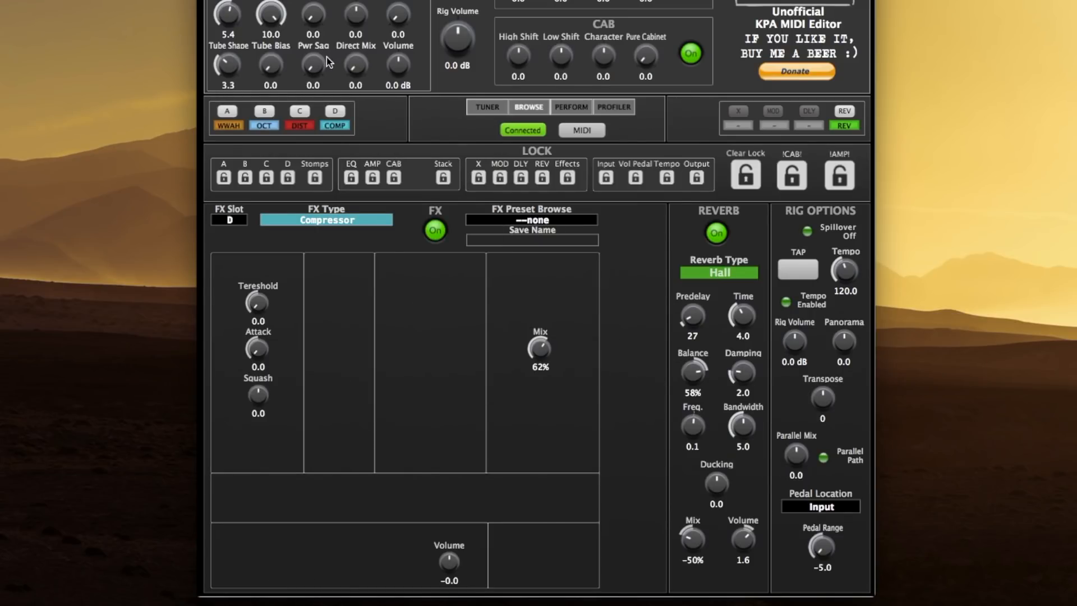
- Go through slots A, B, C and D in turn and switch all four off
click(230, 126)
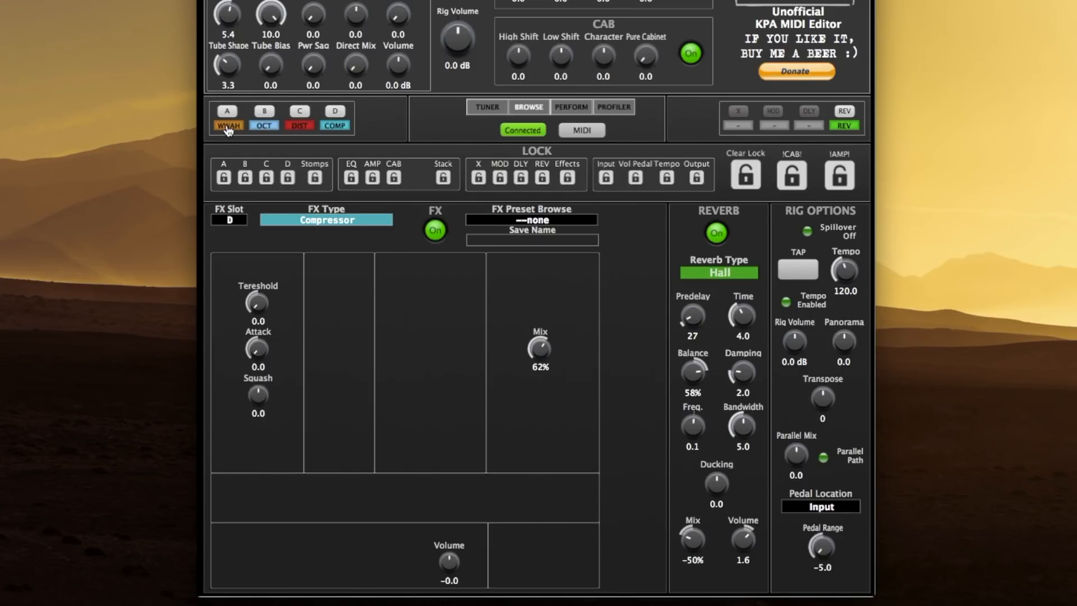
click(265, 126)
click(303, 128)
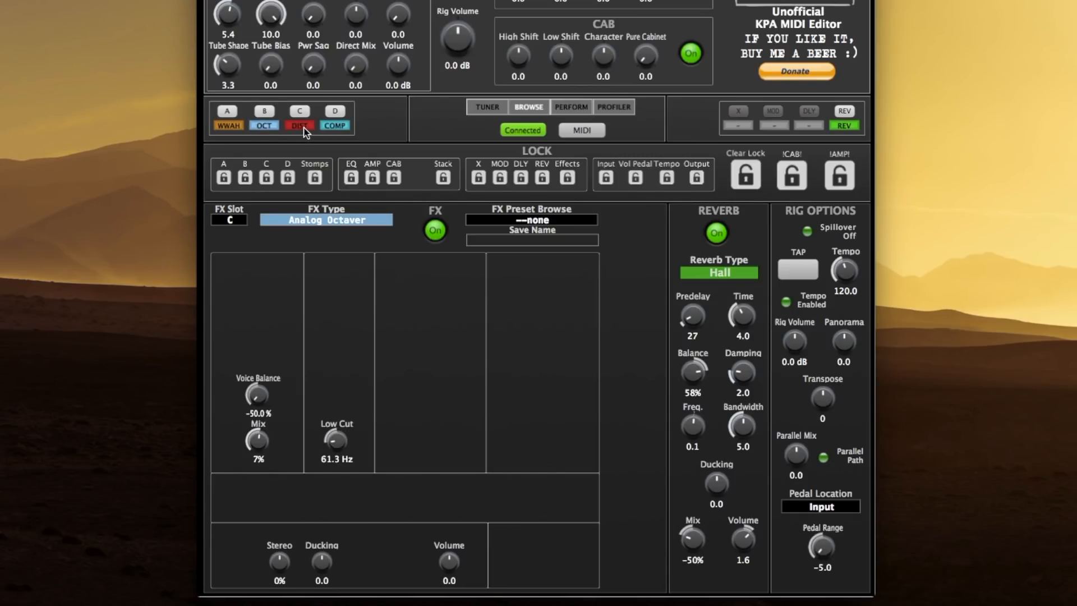
click(342, 129)
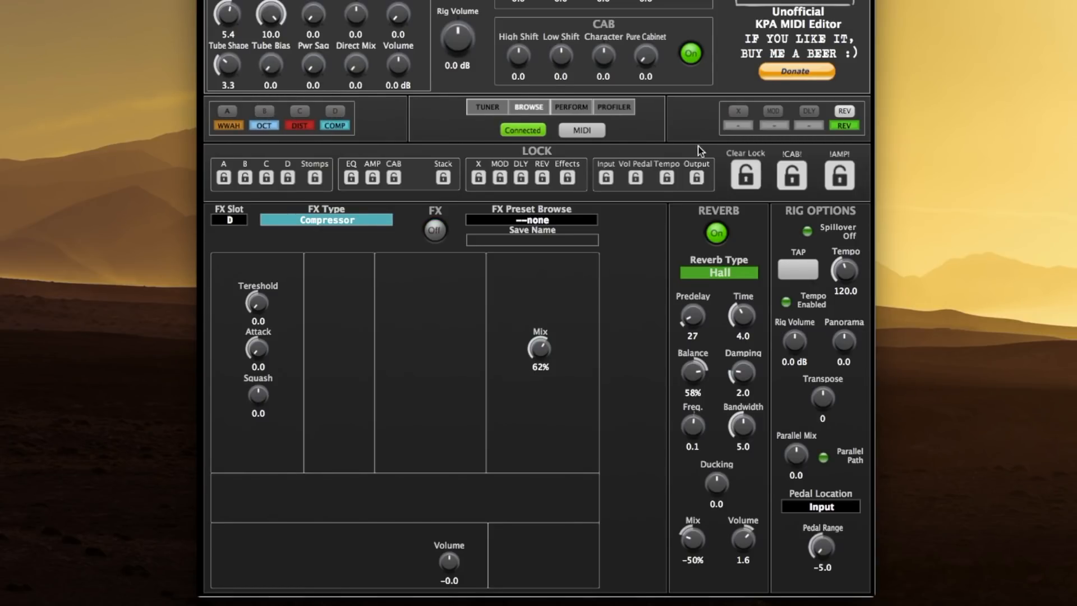
- Try the .Studio EQ user preset in slot X
click(739, 127)
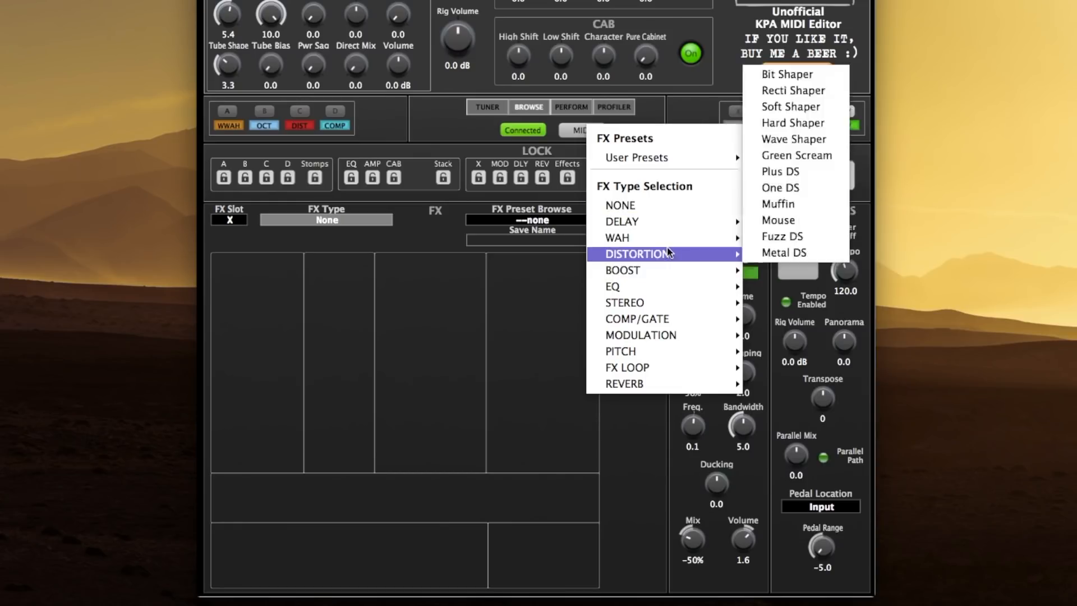
mouse_move(675, 159)
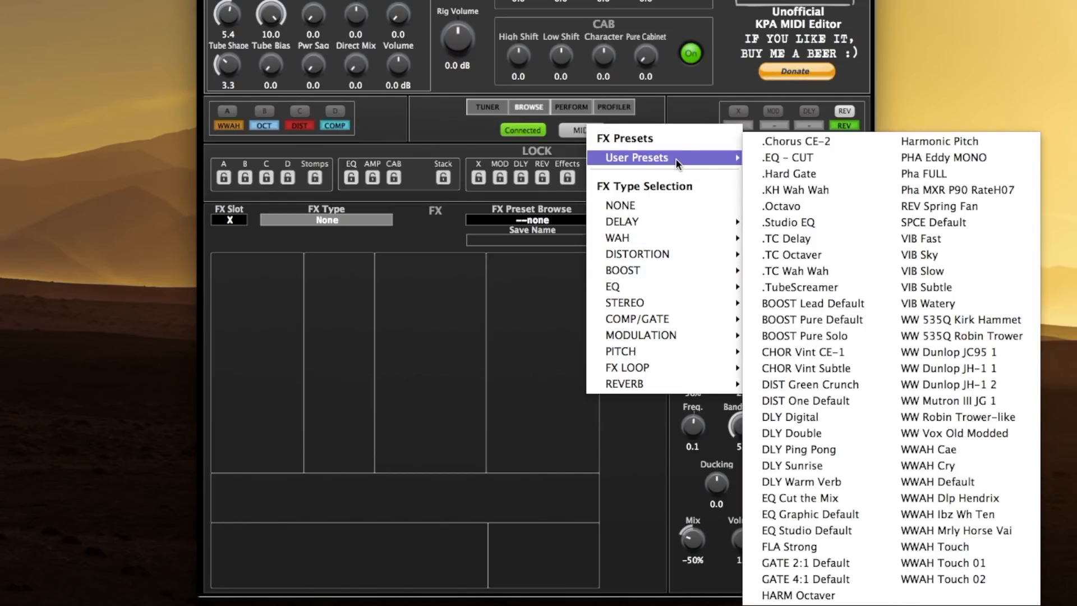
click(781, 220)
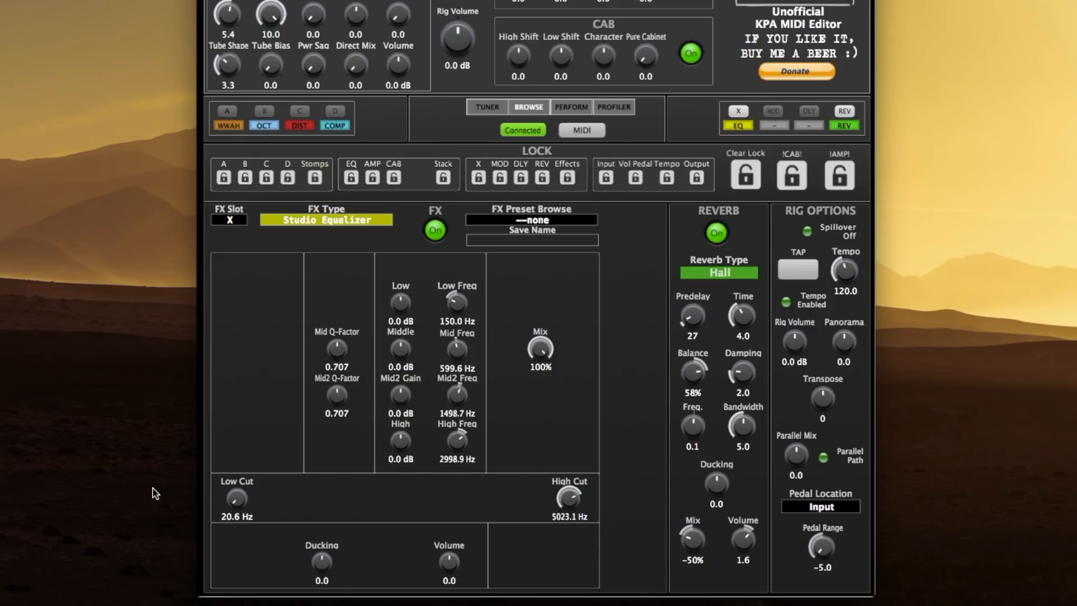
- Set slot X to the Stereo Widener effect type
click(754, 125)
mouse_move(670, 307)
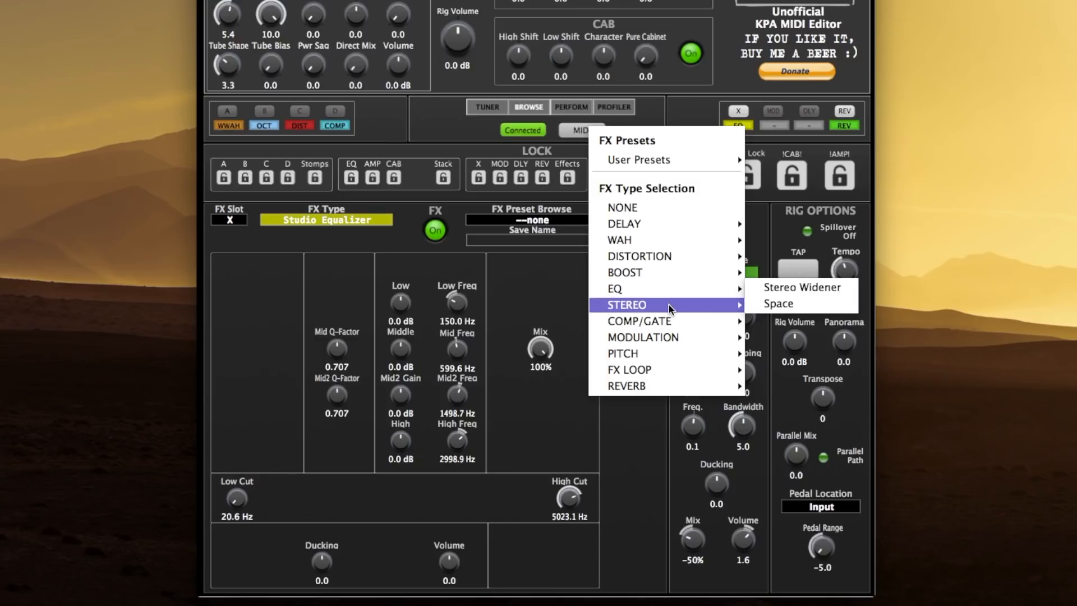
click(796, 287)
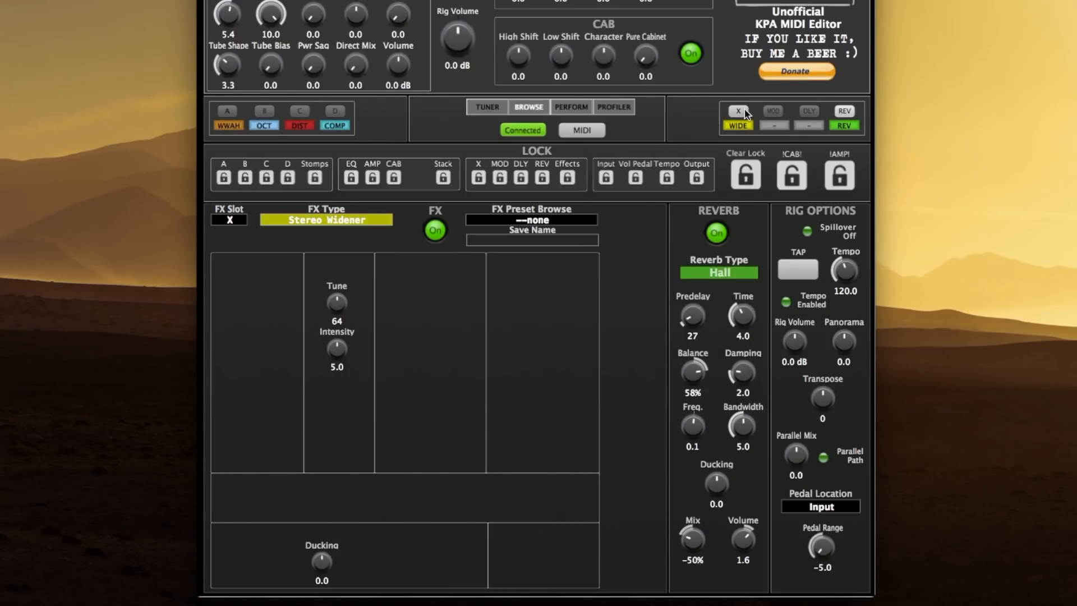
- Set the MOD slot to the Air Chorus effect type and alternate between the X and MOD slot settings
click(775, 124)
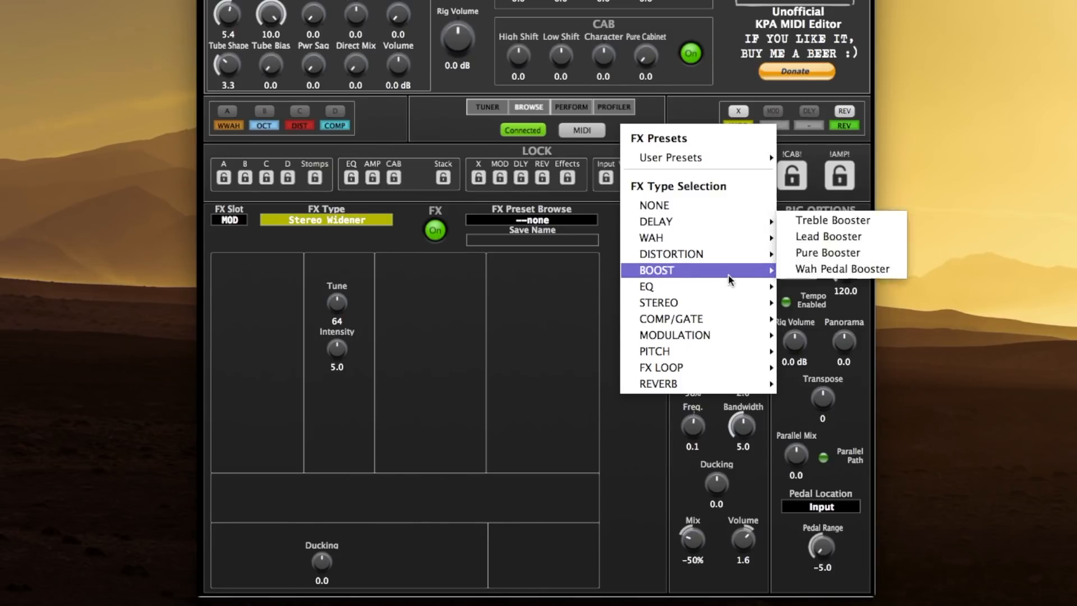
mouse_move(727, 335)
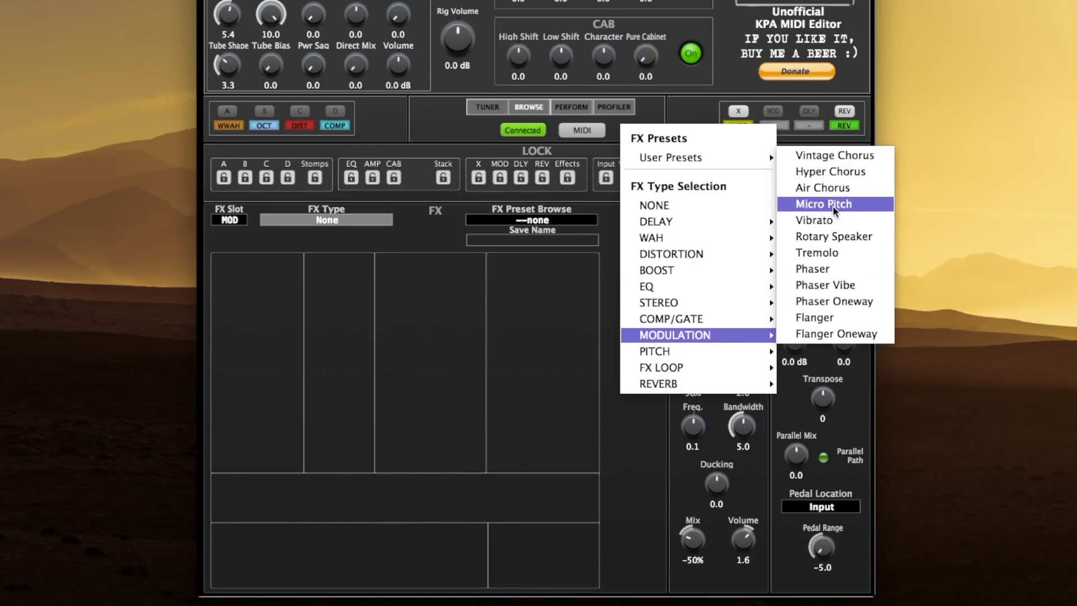
click(833, 188)
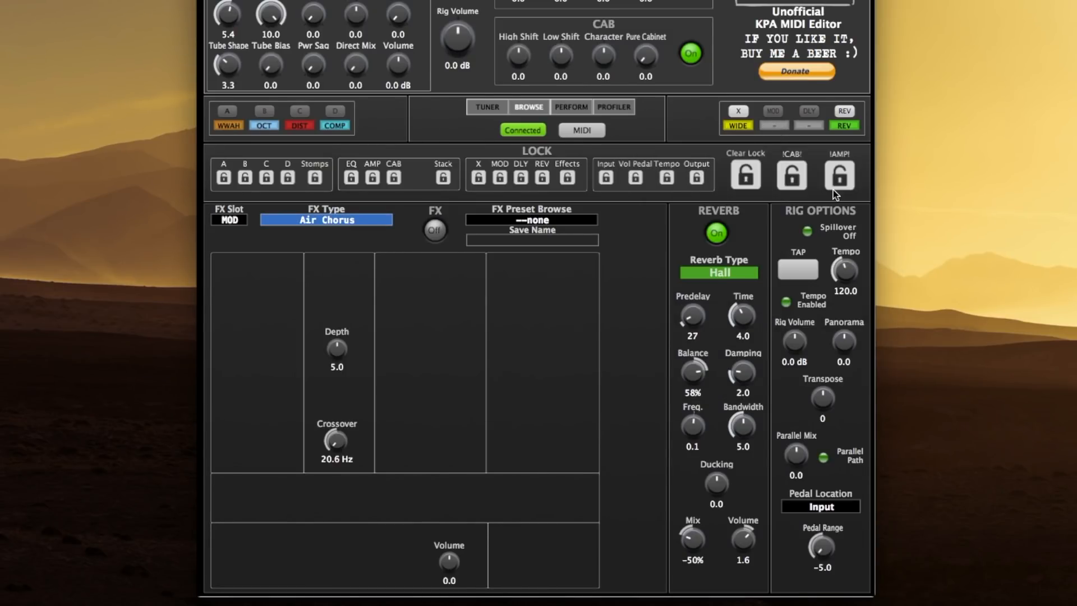
click(753, 128)
click(780, 124)
click(739, 126)
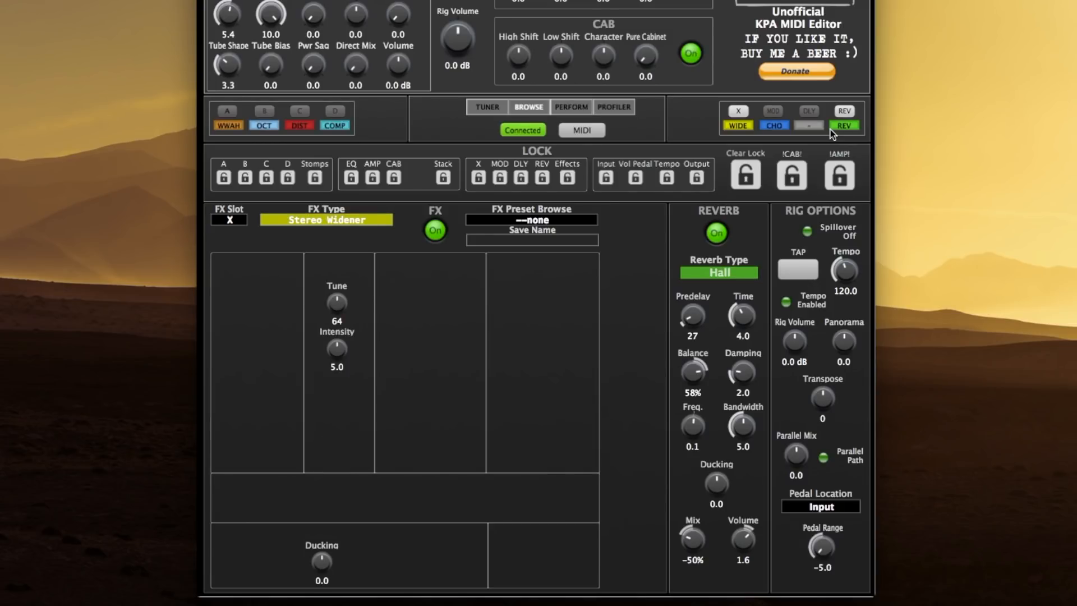
- Load the .TC Delay user preset into the DLY slot
click(809, 124)
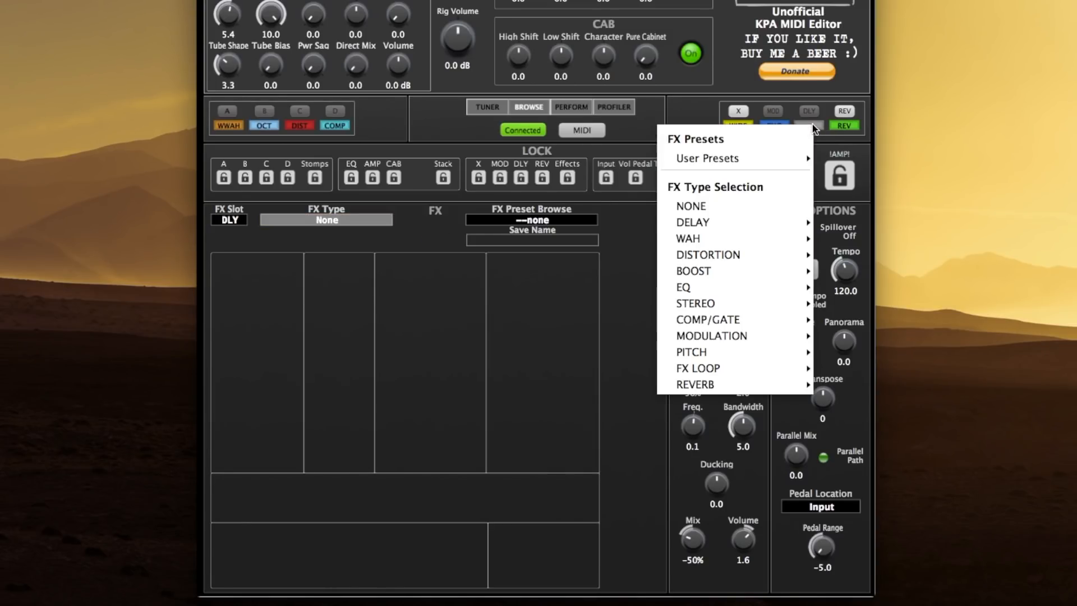
mouse_move(800, 157)
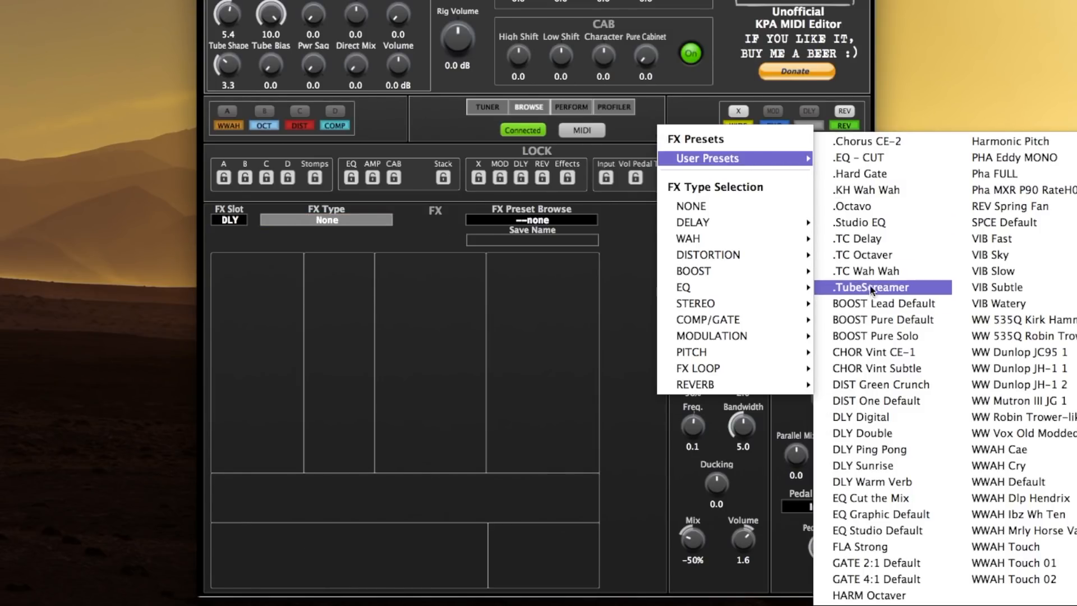
click(871, 241)
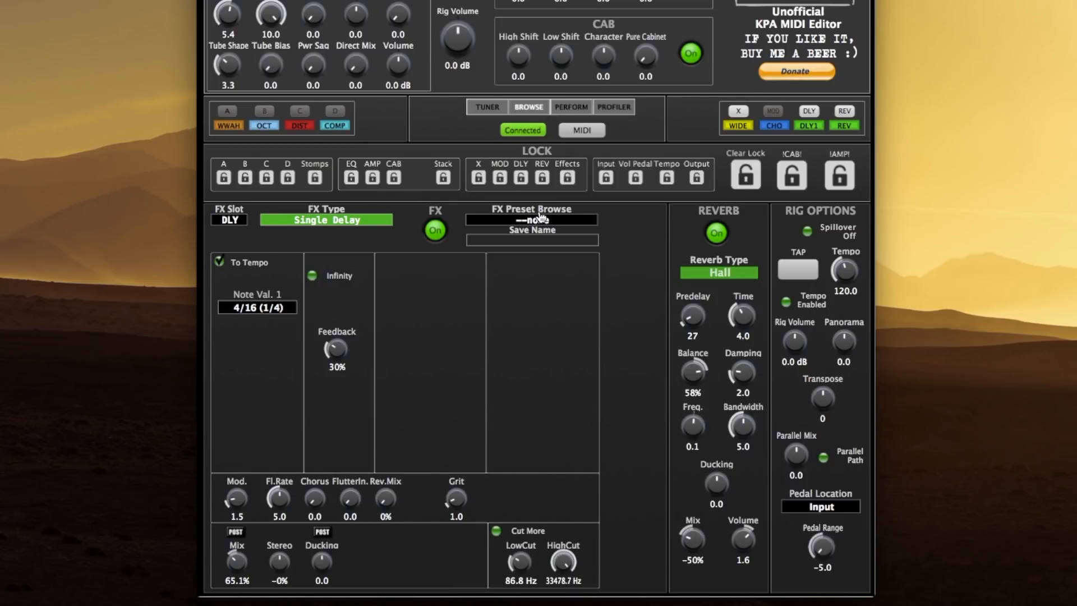
- Switch slots B and C on and the DLY and REV slots off, and show slot B's effect settings
click(305, 124)
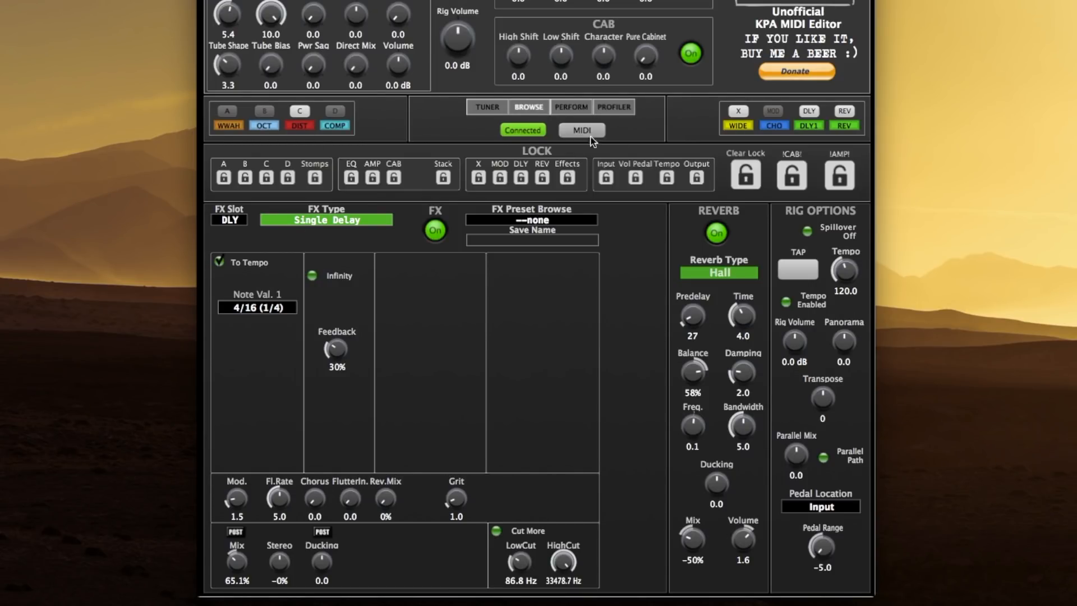
click(803, 114)
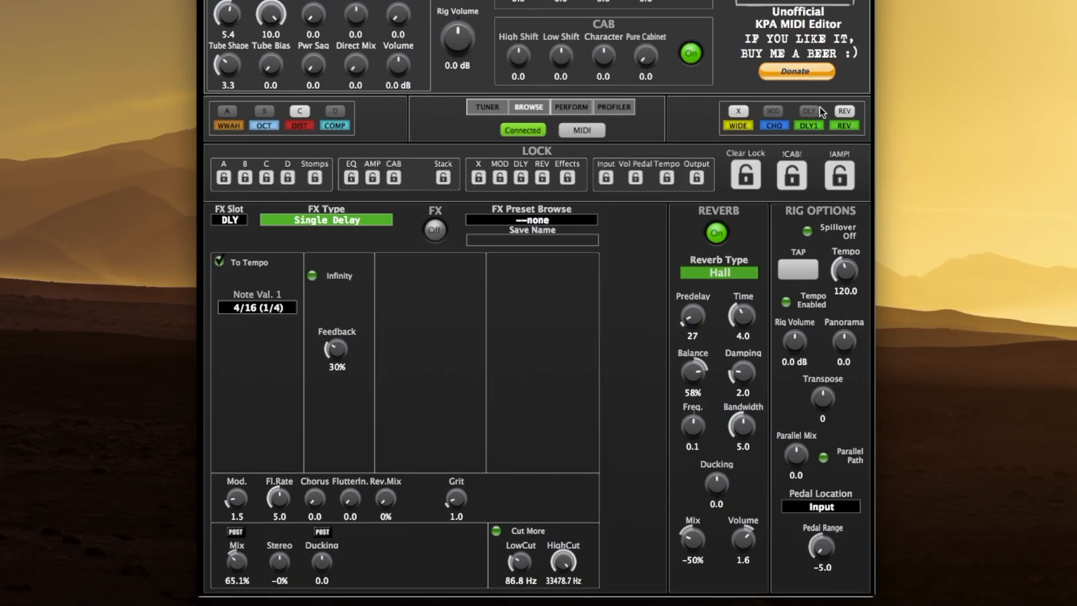
click(844, 111)
click(262, 114)
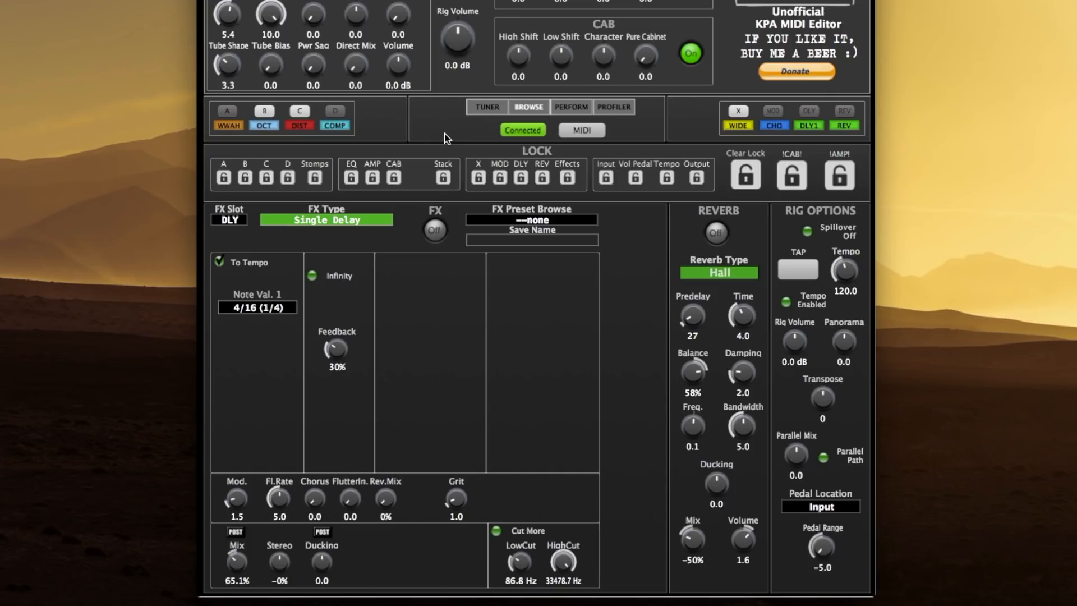
click(270, 128)
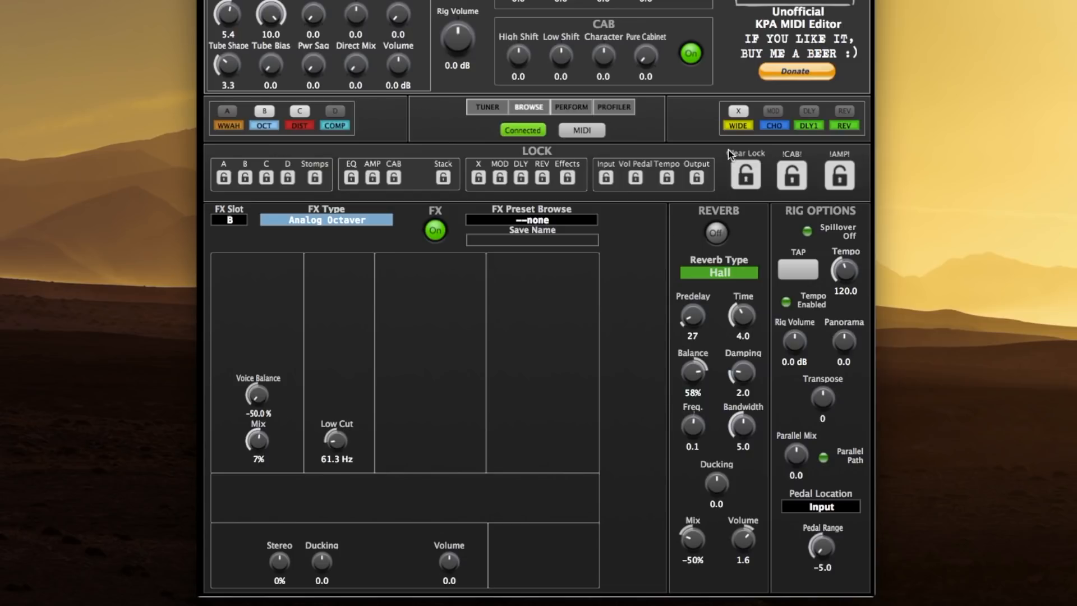
- Switch slot A on and slot B off, and show the effect settings of slot A and the MOD slot
click(774, 127)
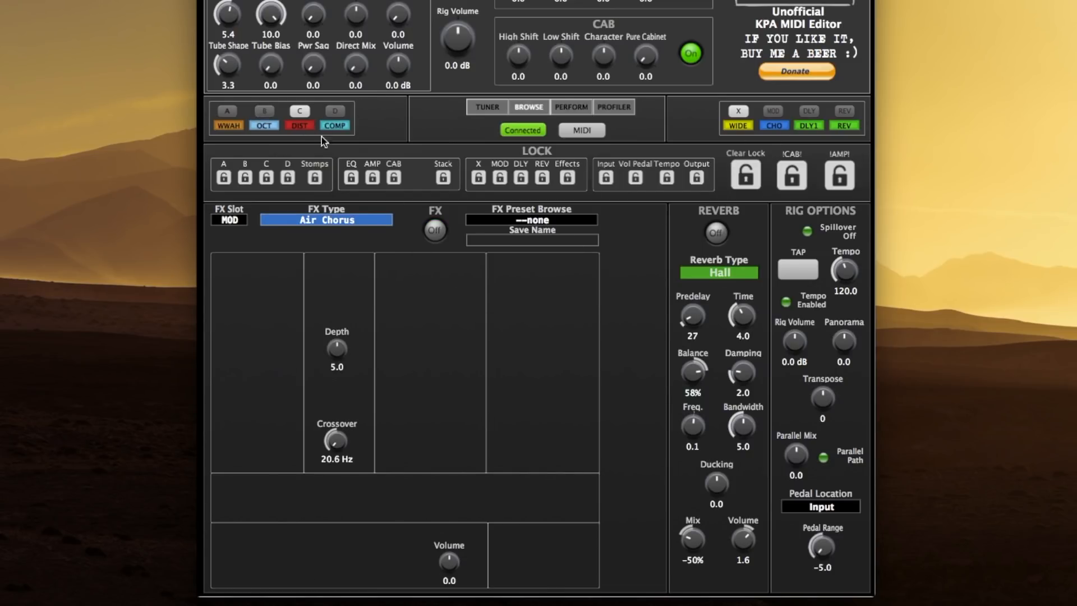
click(222, 114)
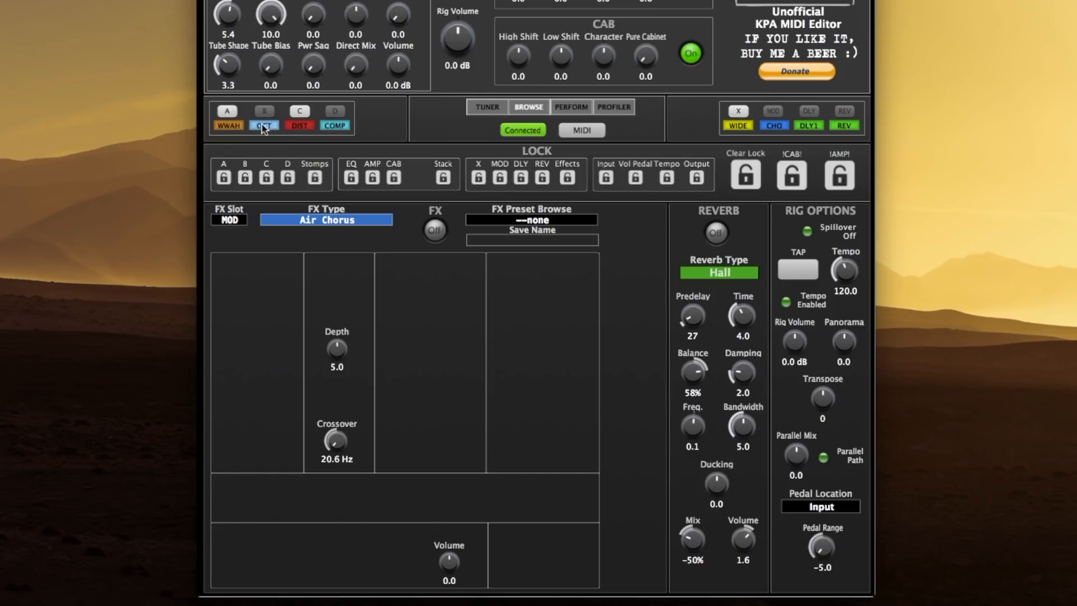
click(223, 128)
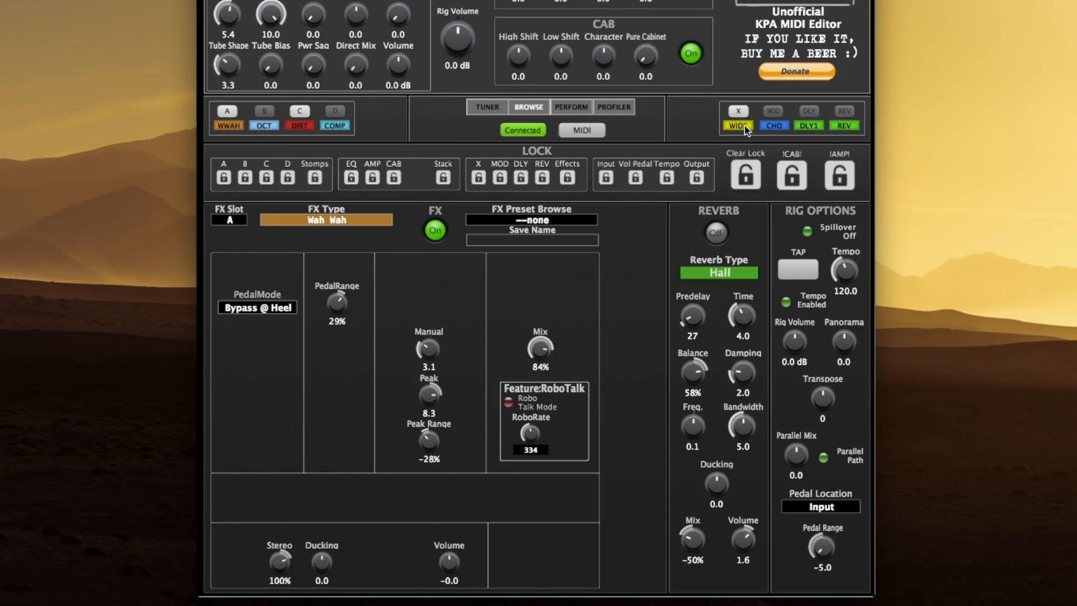
click(774, 125)
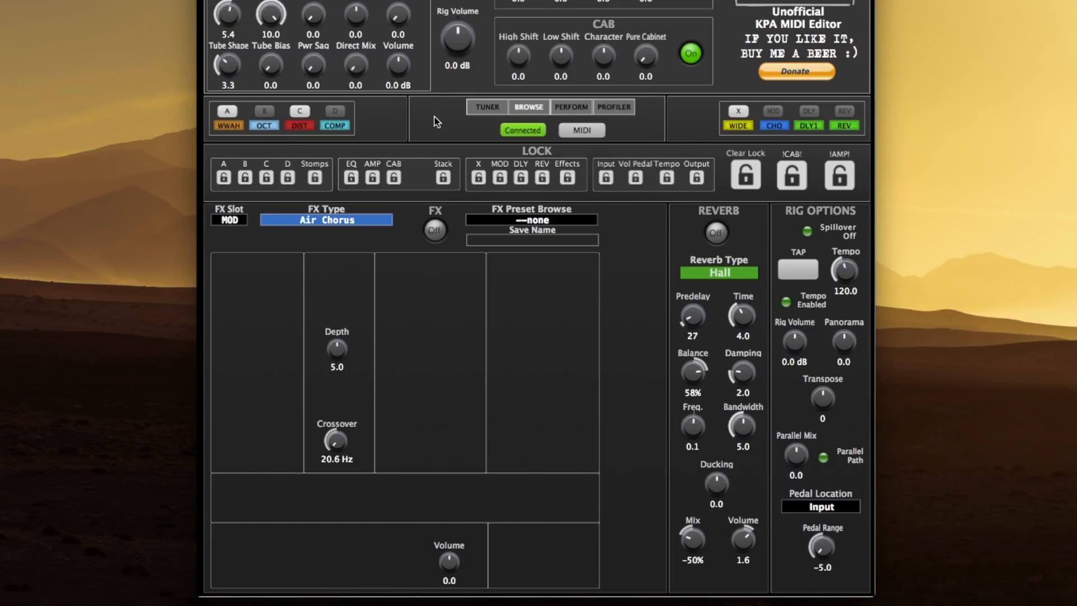
click(293, 112)
click(299, 112)
- Load the Lead user preset for the whole effects section
right_click(684, 115)
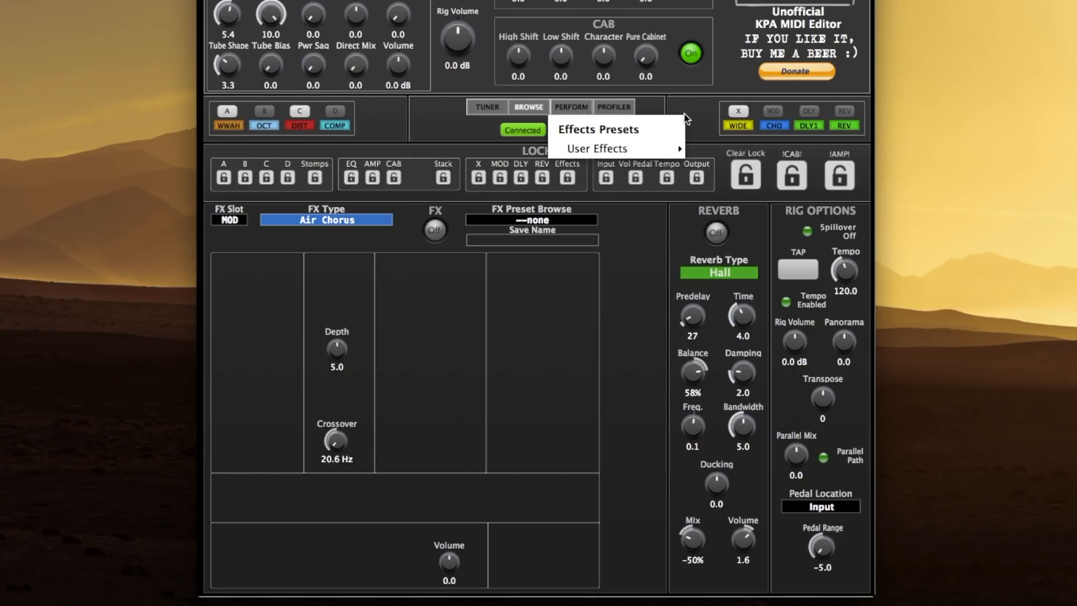
click(688, 106)
right_click(688, 110)
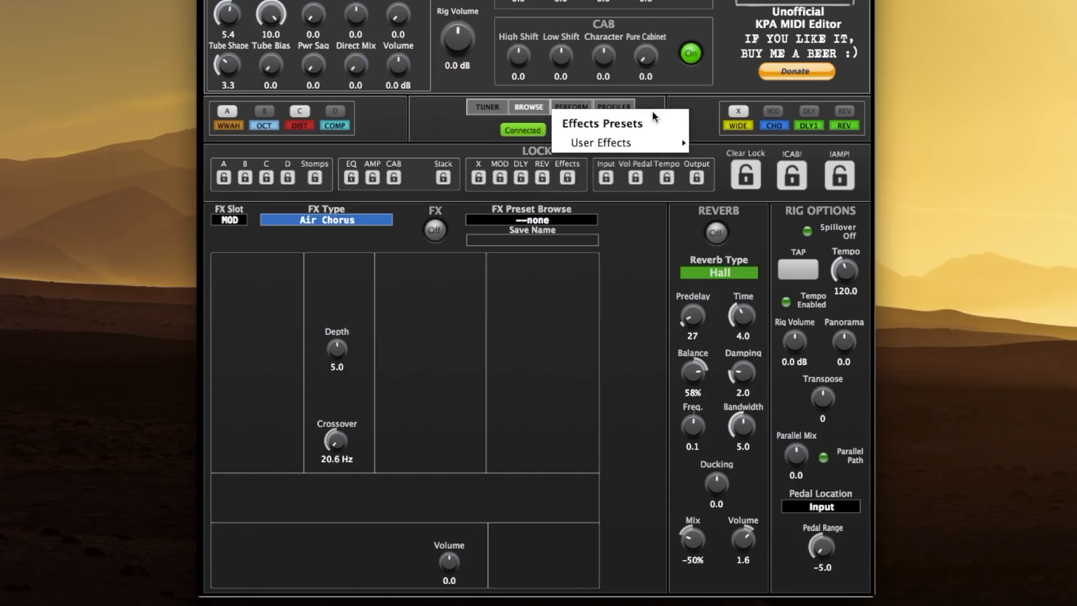
mouse_move(636, 142)
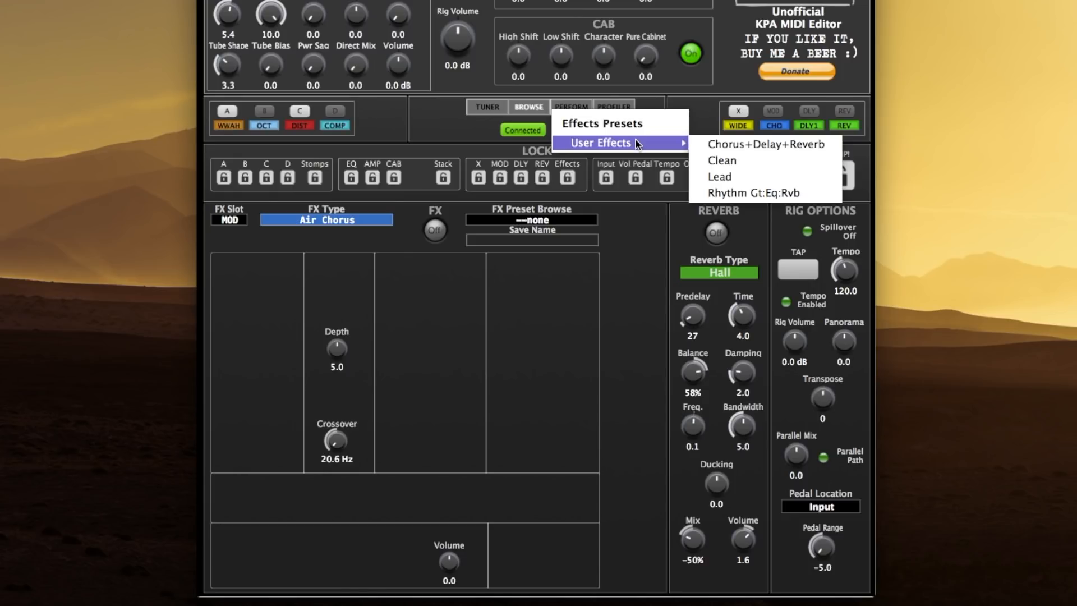
click(721, 177)
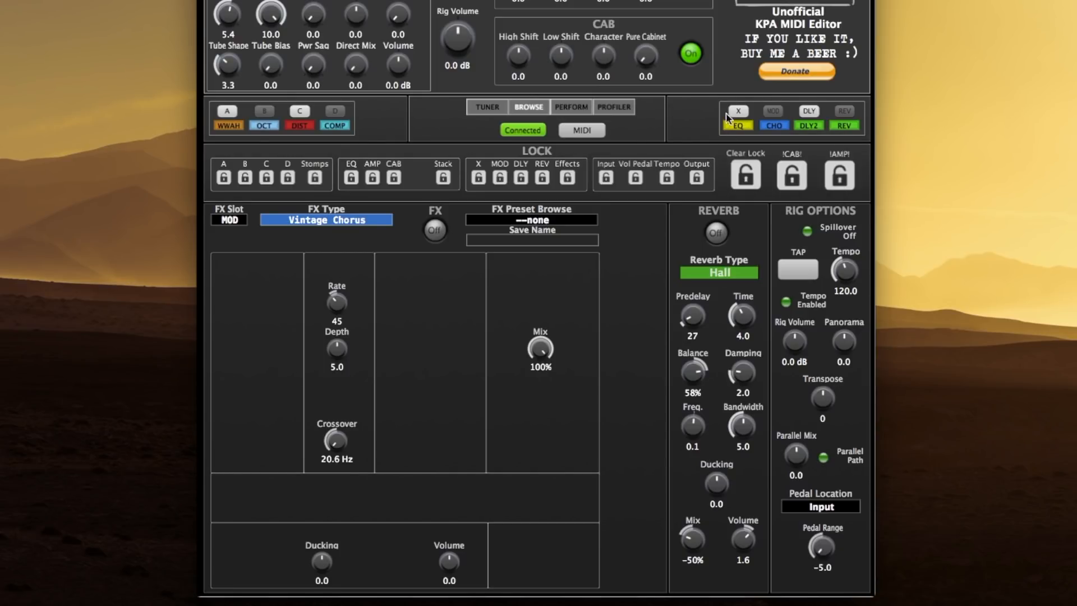
- Show the effect settings of the X, MOD and DLY slots one after another
click(739, 126)
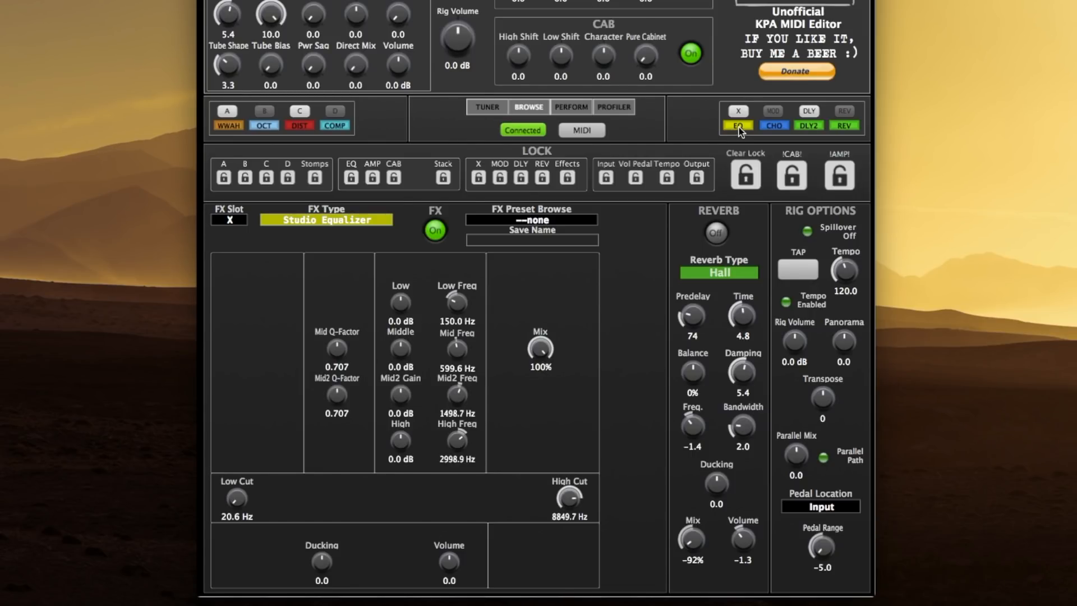
click(767, 126)
click(780, 129)
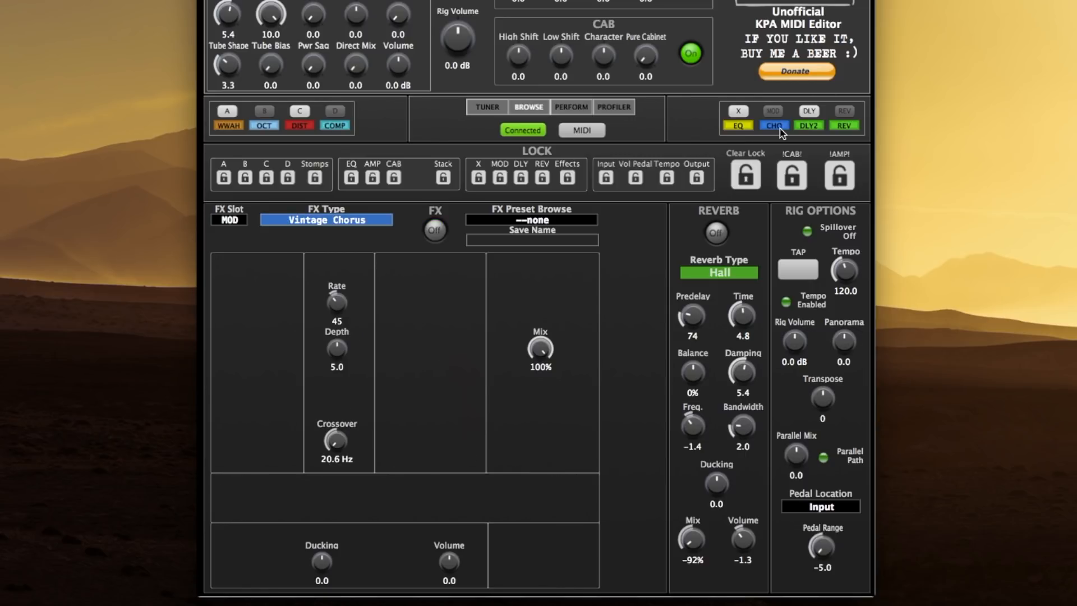
click(813, 128)
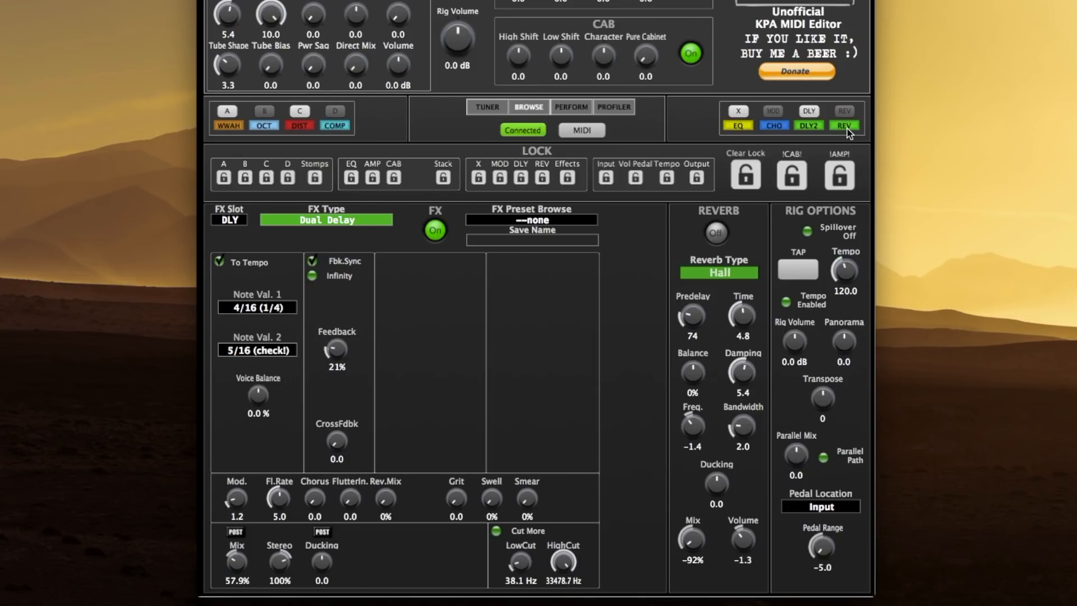
- Load the Clean user preset for the whole effects section
right_click(700, 133)
mouse_move(673, 165)
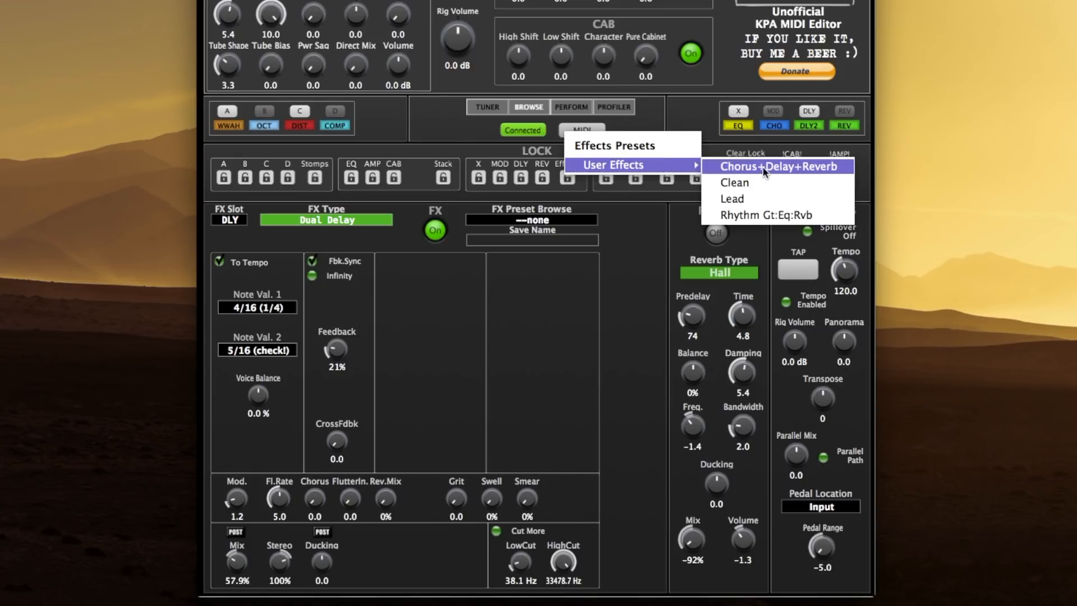
click(764, 184)
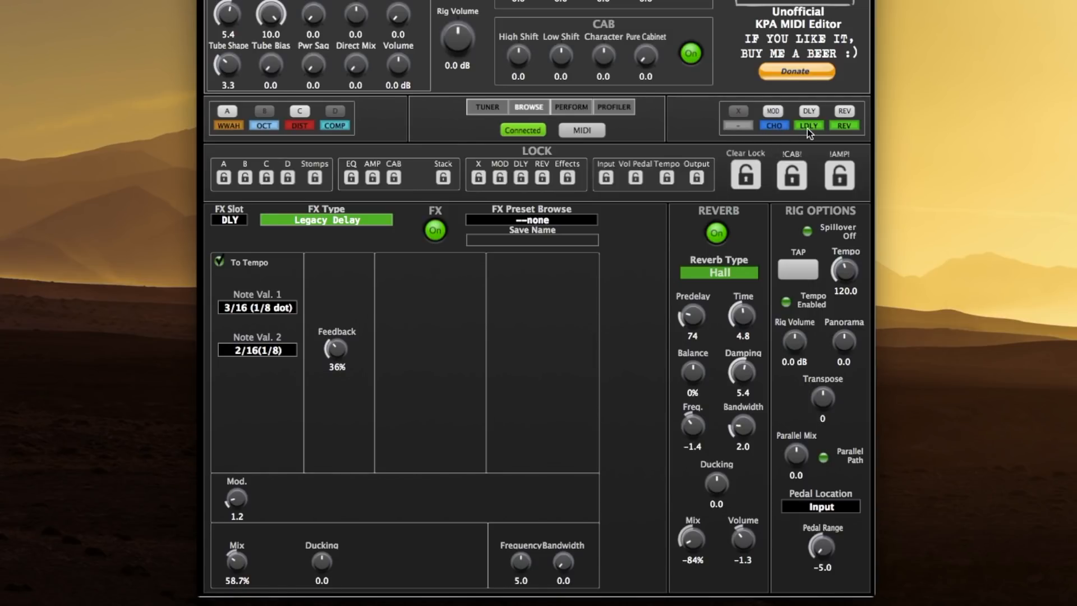
- Load the Rhythm Gt:Eq:Rvb user preset for the whole effects section
click(687, 132)
mouse_move(654, 162)
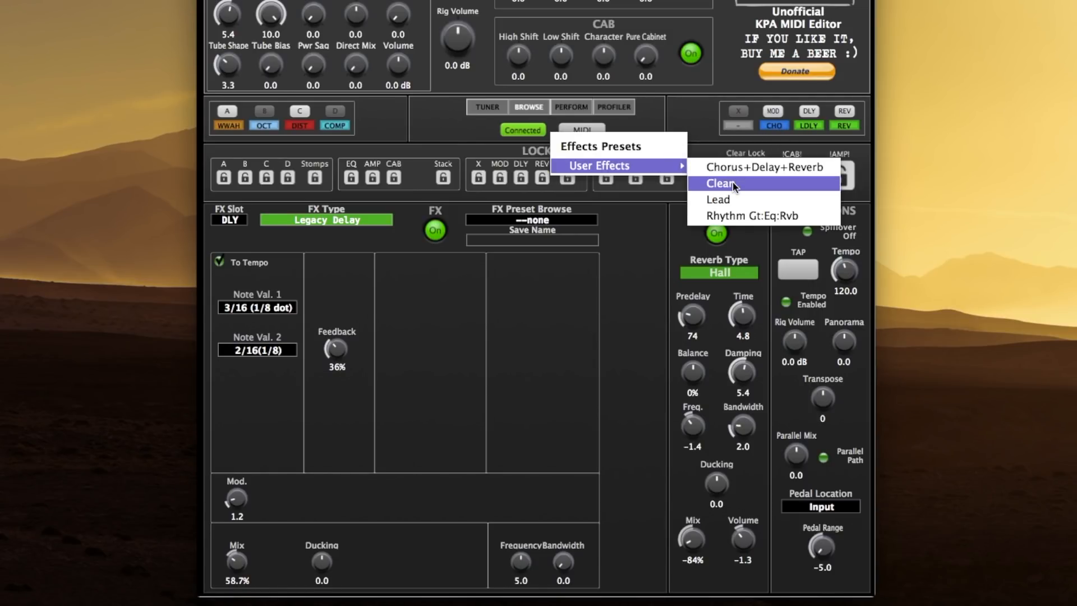
click(735, 216)
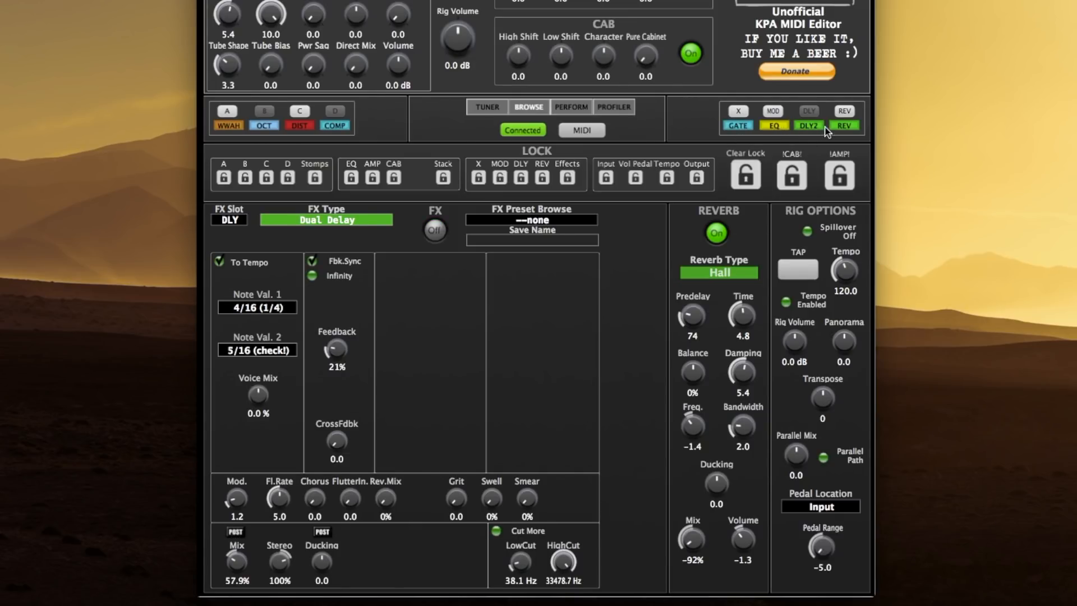
- Look through the user effects presets and the stomps presets, closing both lists without loading one
right_click(685, 124)
mouse_move(650, 162)
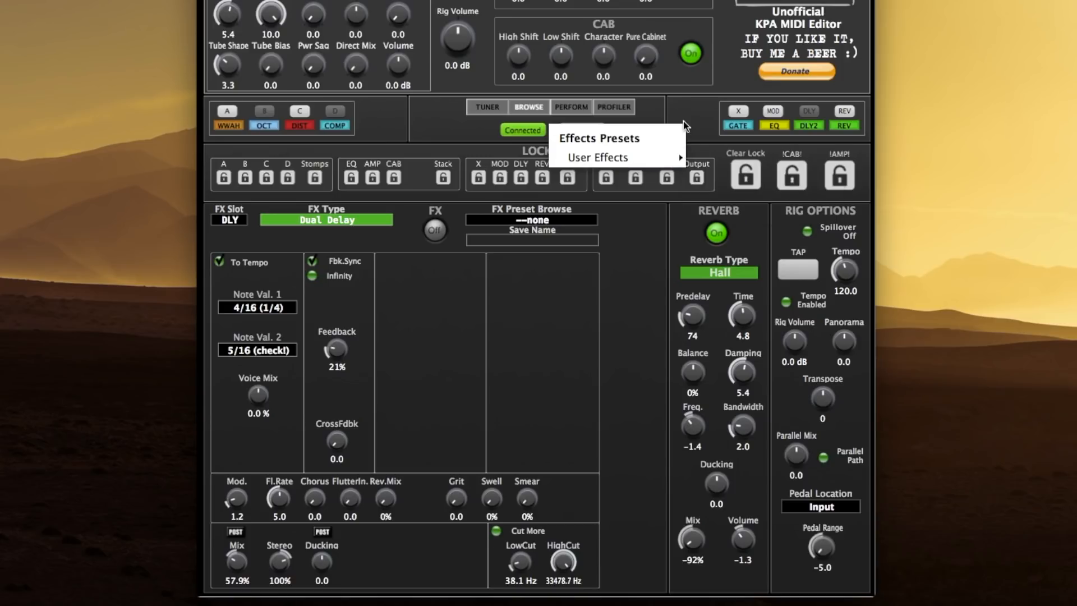
click(688, 107)
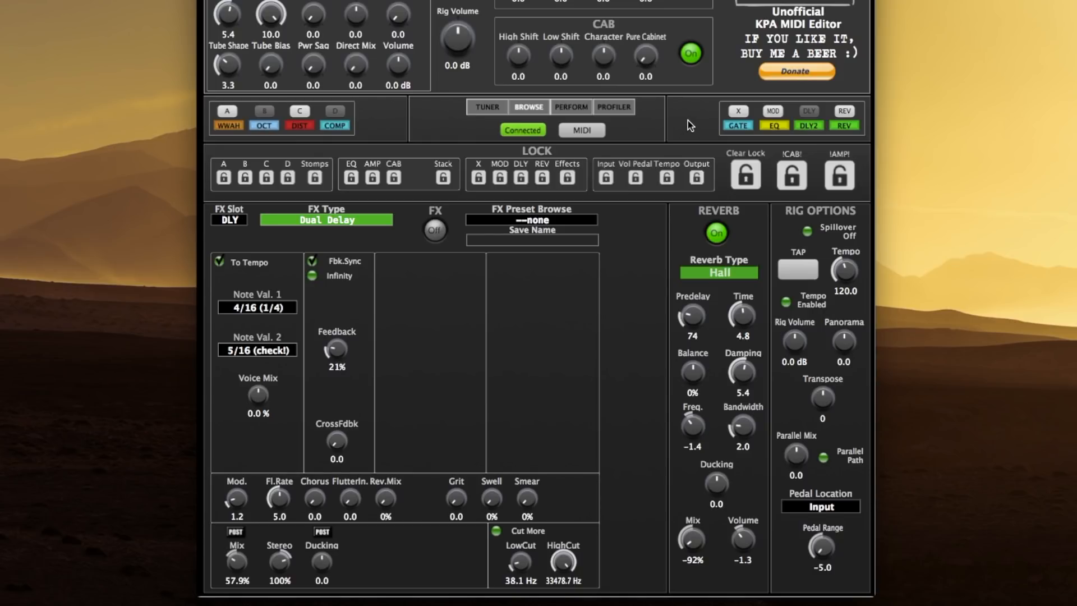
right_click(687, 120)
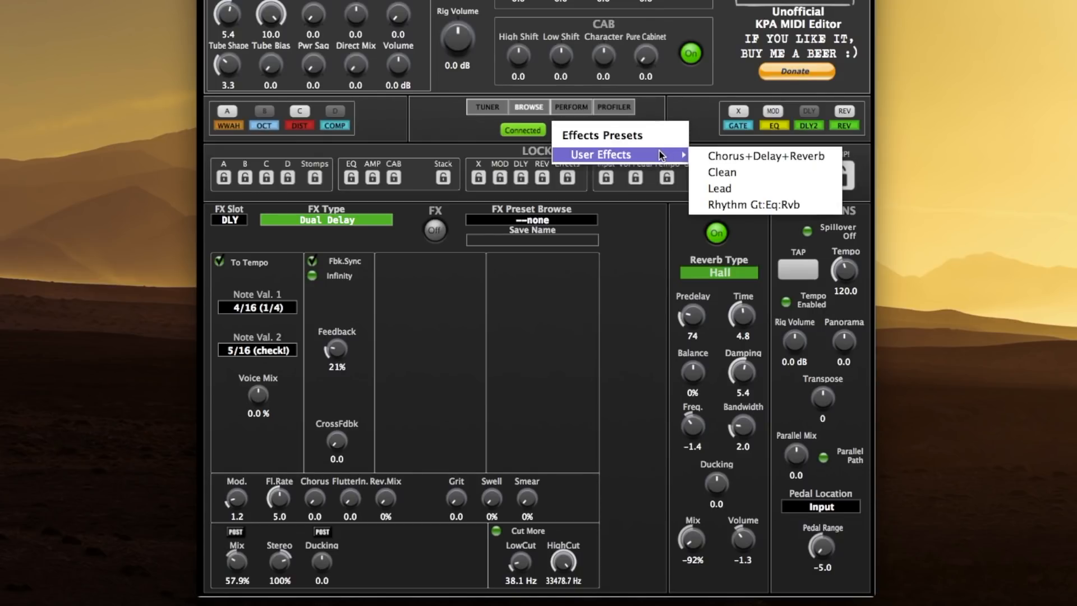
click(687, 118)
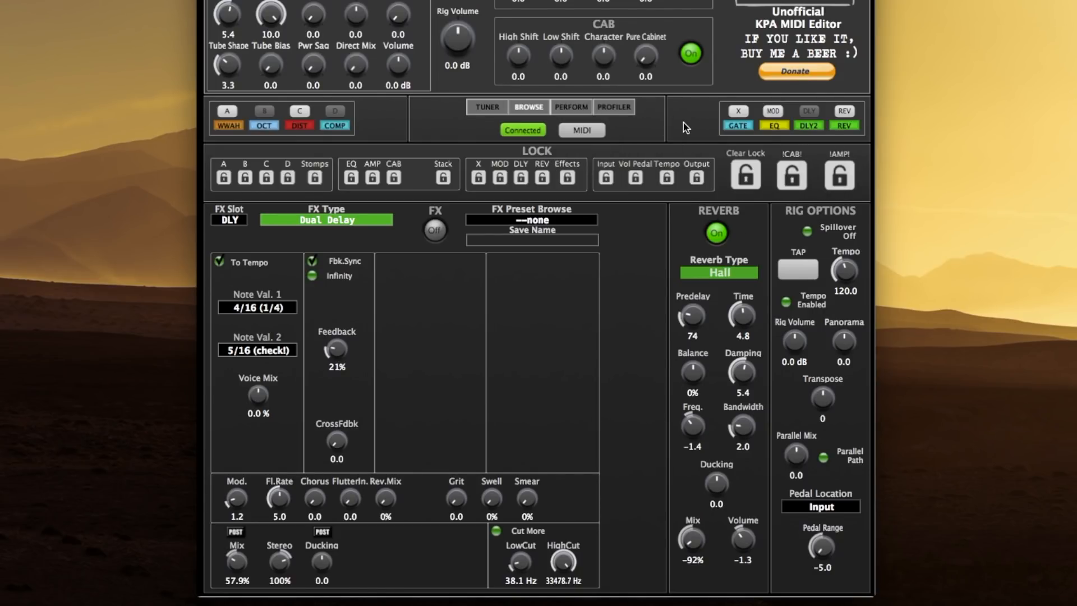
right_click(375, 124)
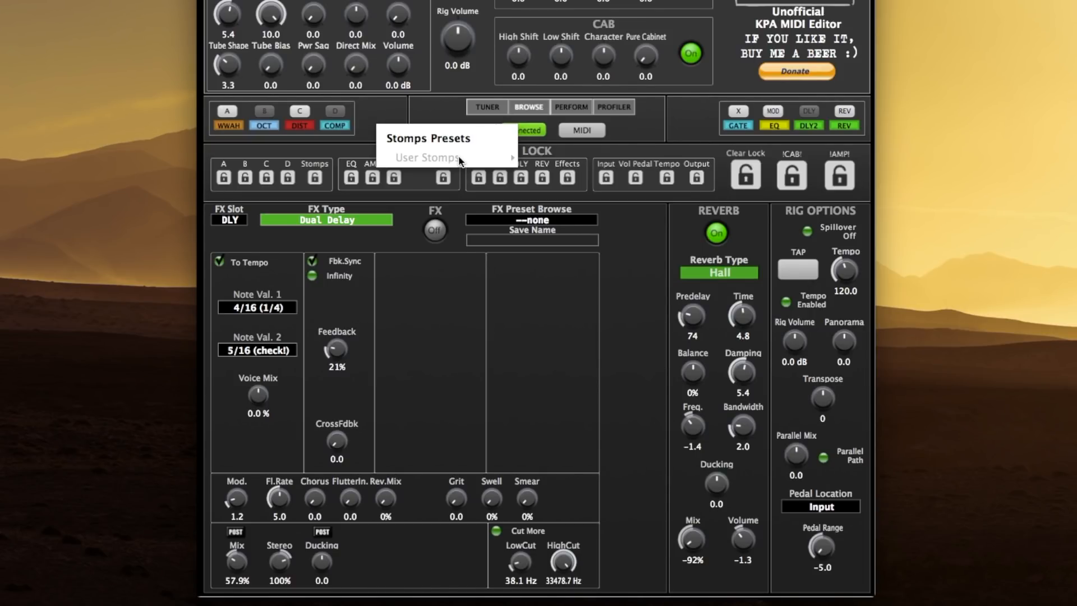
click(453, 116)
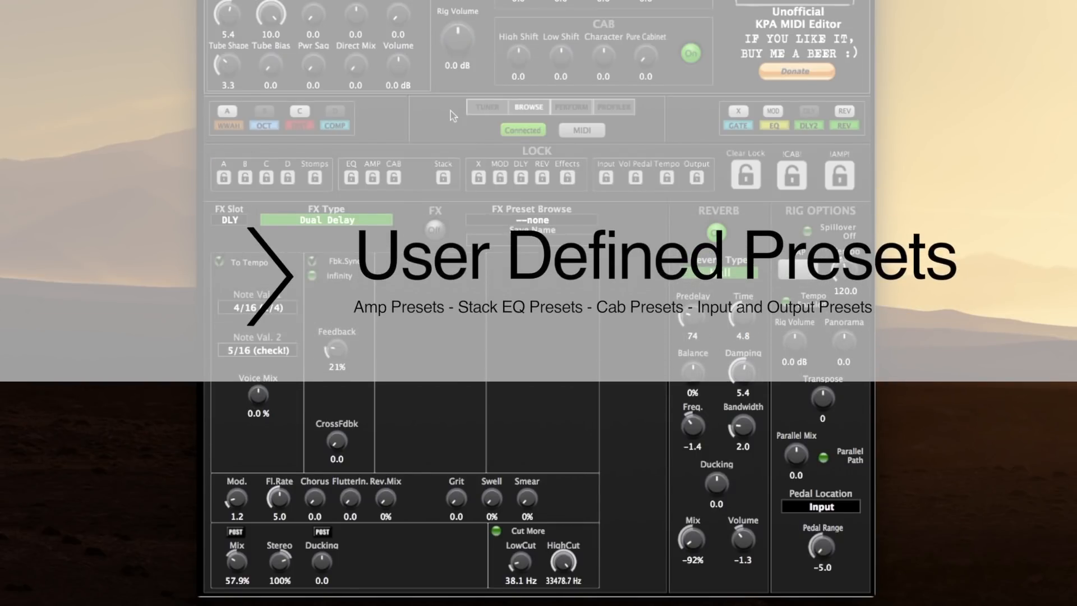
- Show slot C's effect settings and preset choices, and look at the effects section's presets without loading one
click(299, 114)
click(304, 126)
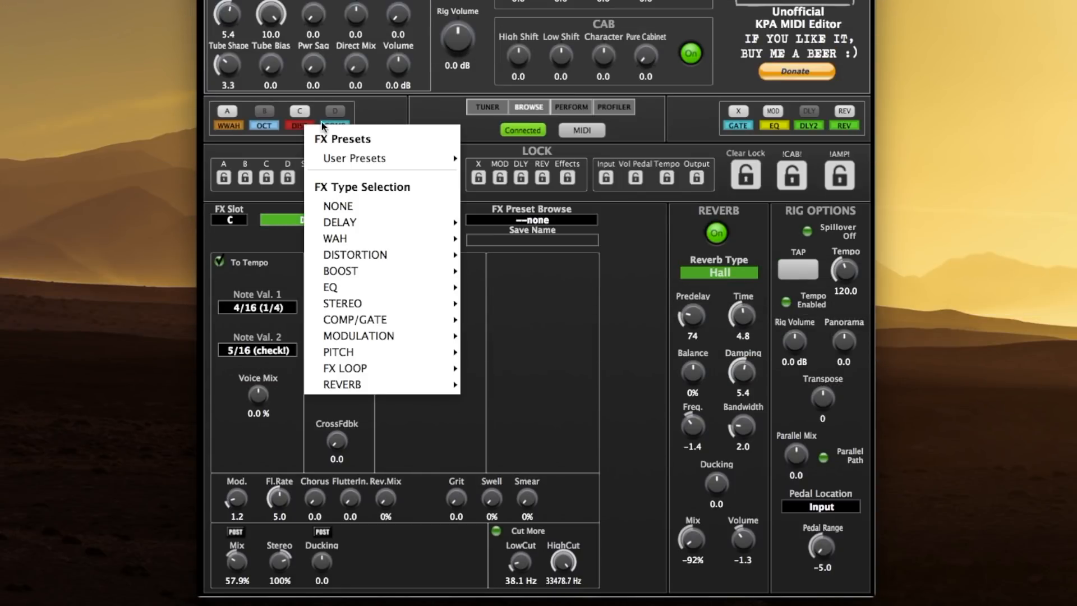
click(321, 122)
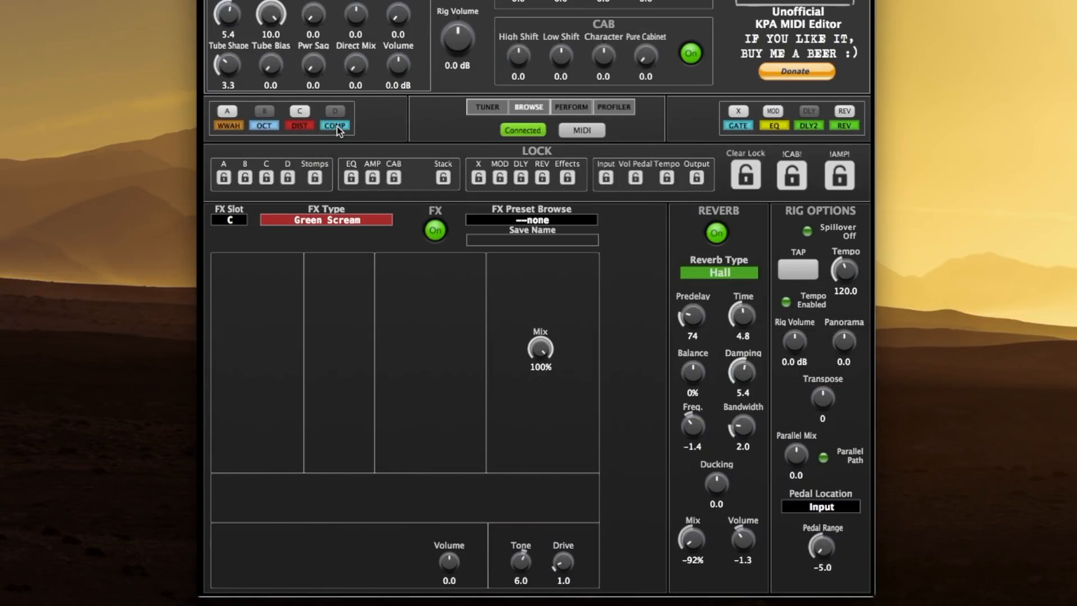
click(687, 128)
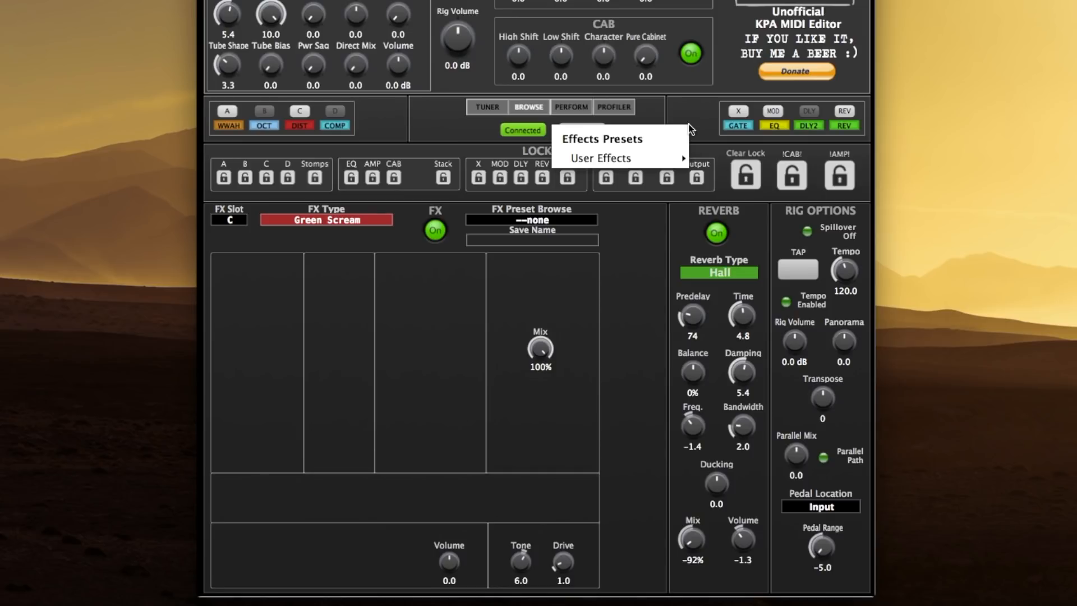
click(698, 113)
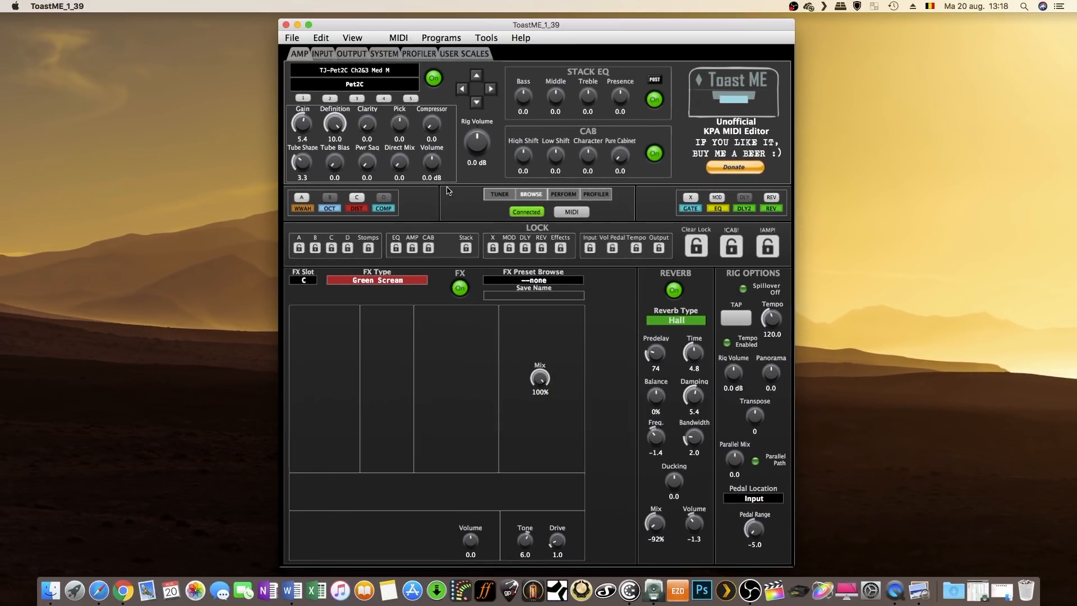
- Look at the preset choices for the amplifier and for the Stack EQ's tonestack without loading one
click(453, 178)
mouse_move(492, 202)
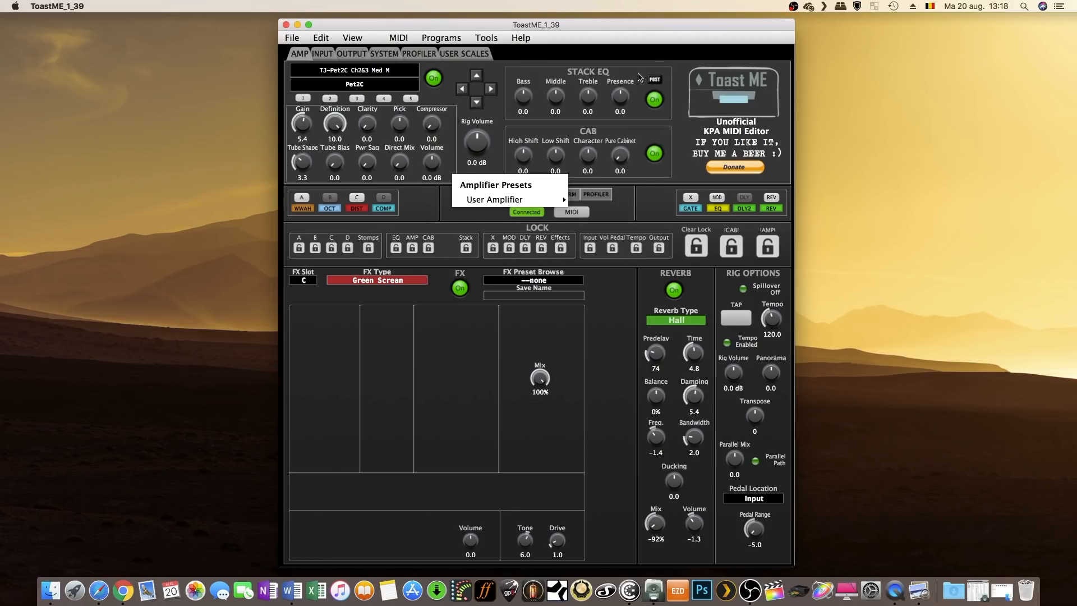
click(643, 115)
click(643, 117)
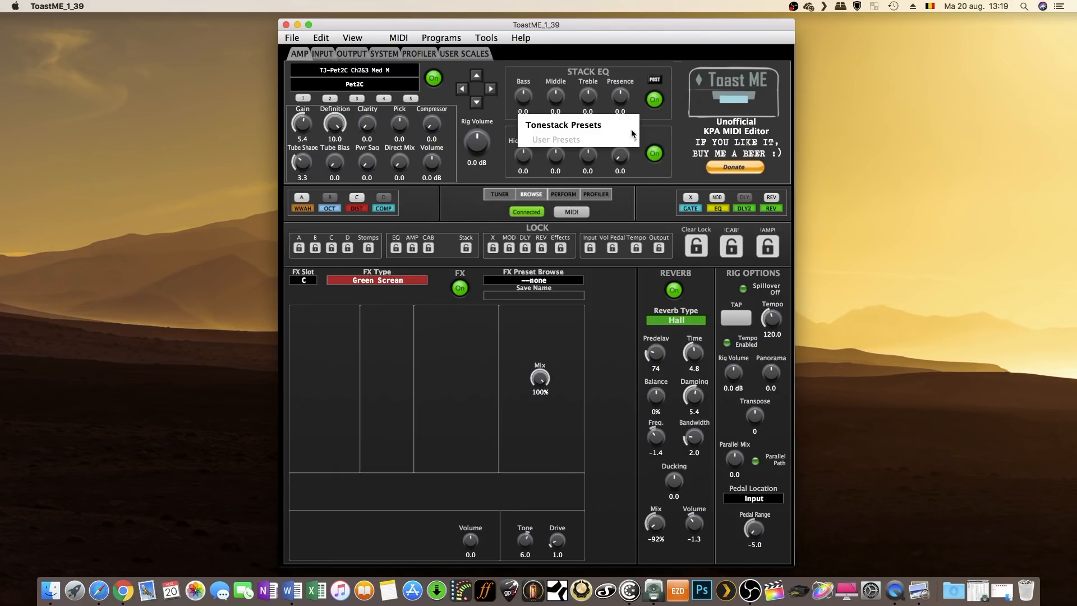
click(655, 102)
click(642, 116)
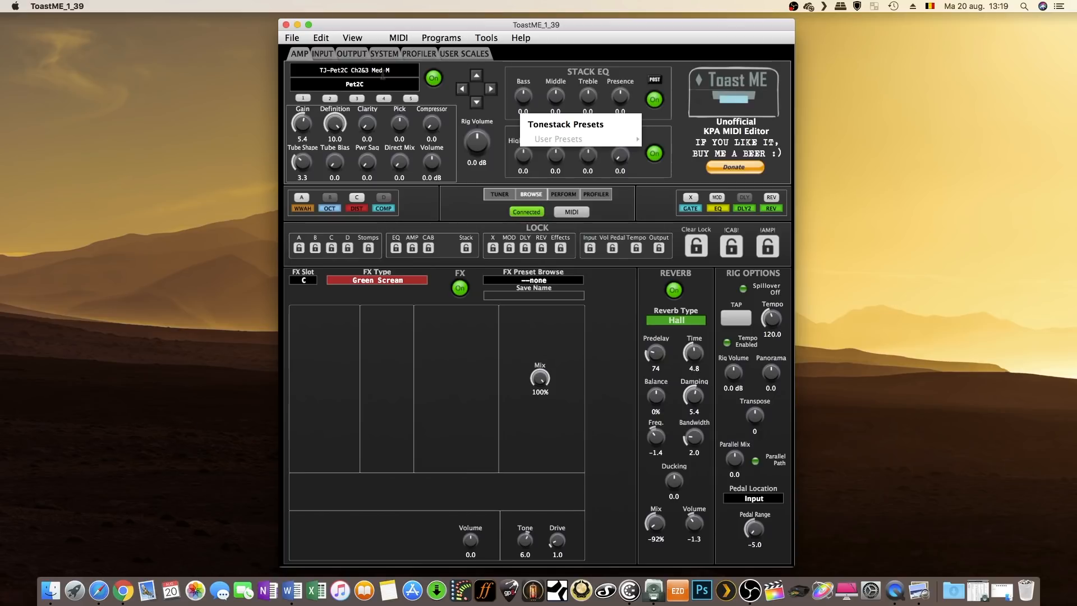
- Show the input settings and check their preset choices without loading one
click(335, 56)
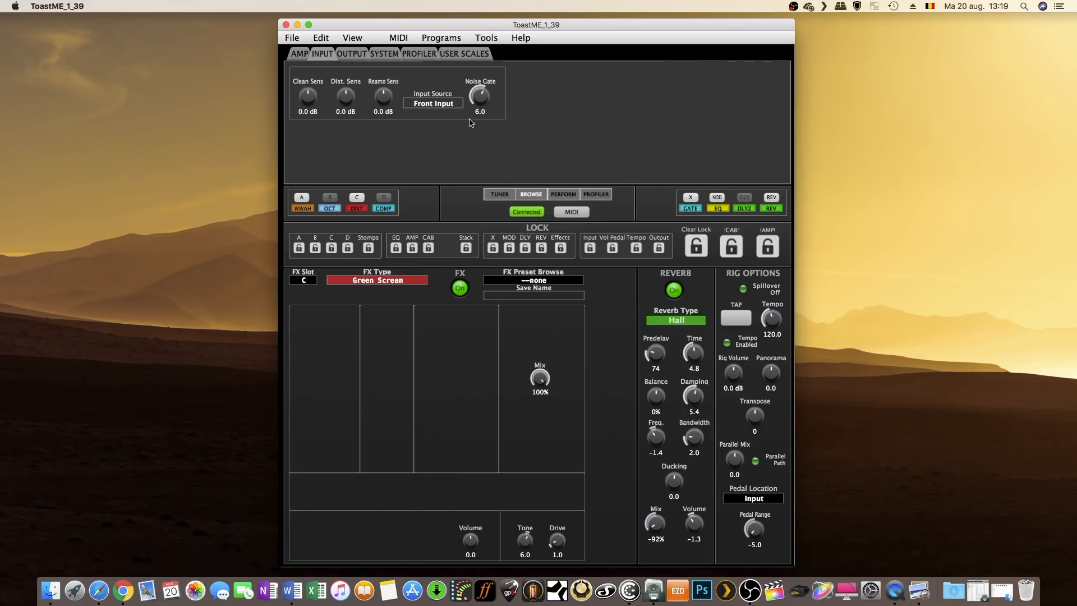
right_click(499, 104)
click(595, 85)
- Show the output settings and look through the user output presets without loading one
click(350, 55)
right_click(486, 115)
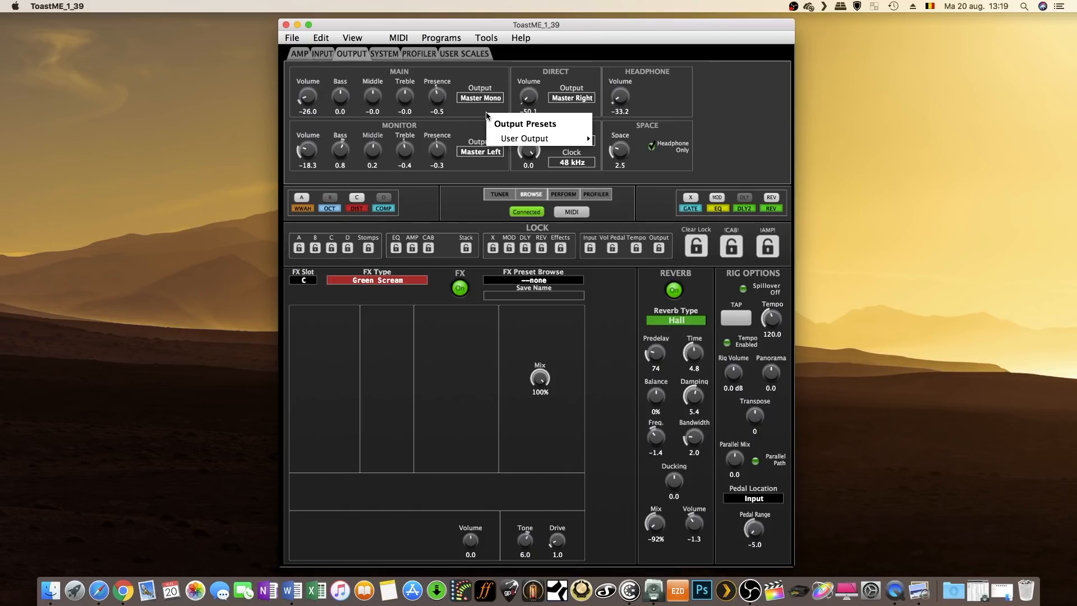
mouse_move(509, 139)
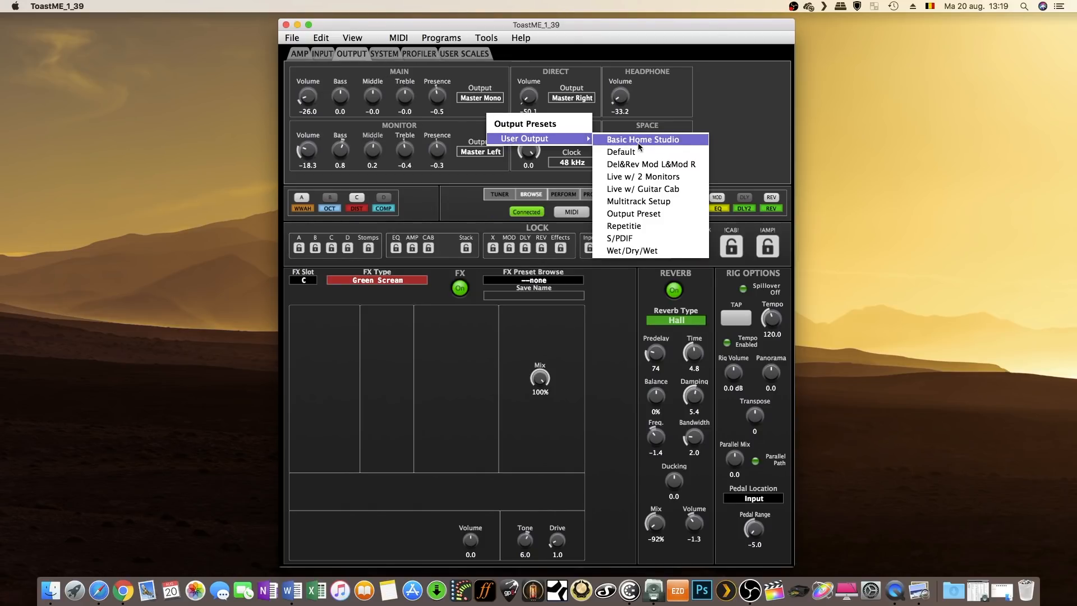
click(728, 132)
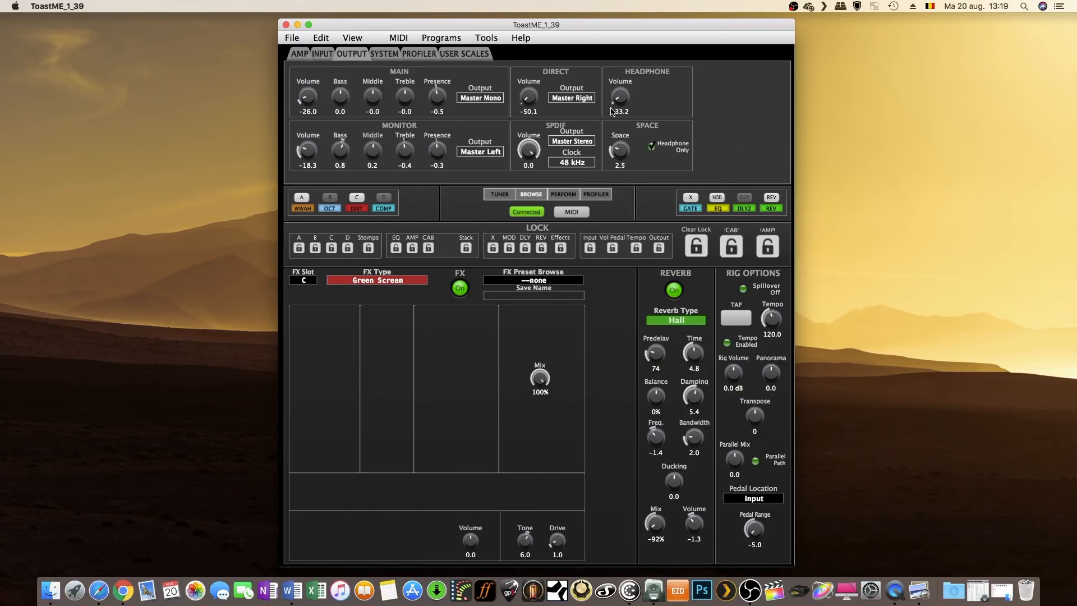
right_click(586, 79)
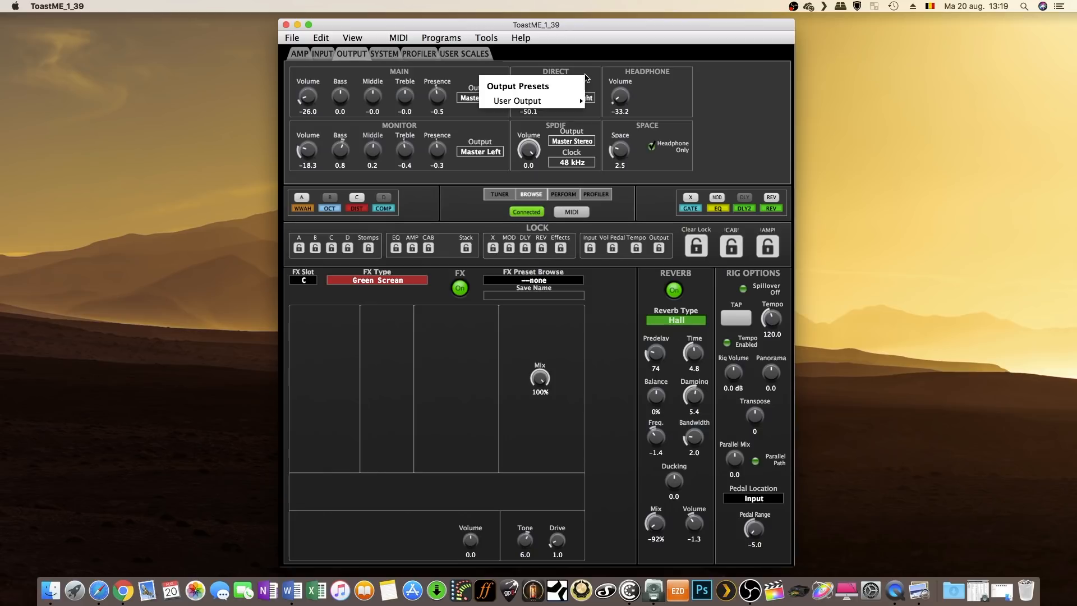
click(721, 87)
- View the system settings, return to the output settings and bring up the output presets from the Space section
click(384, 54)
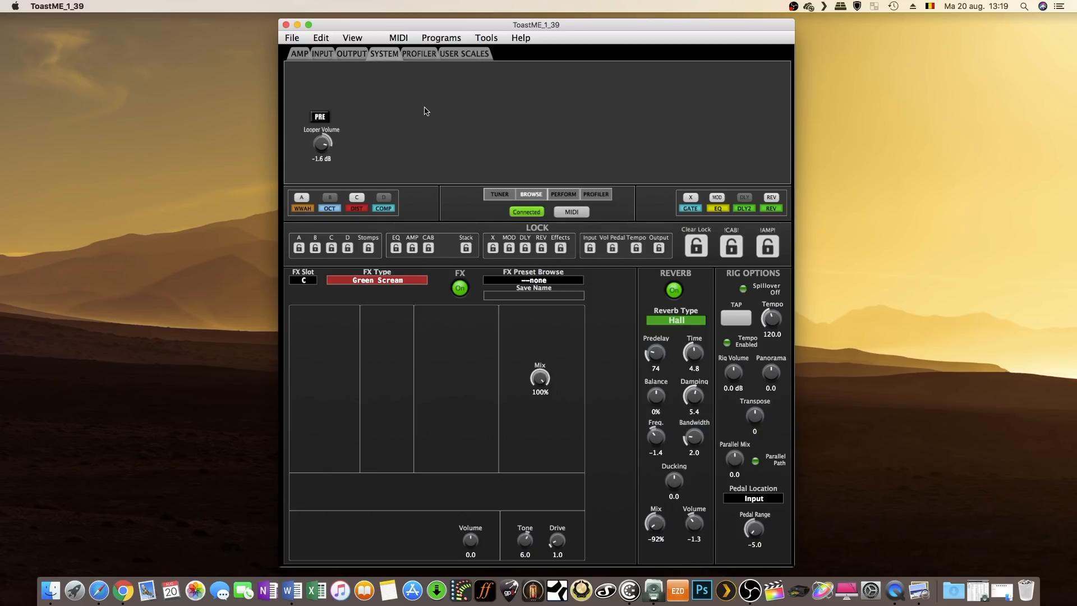
click(357, 54)
right_click(668, 165)
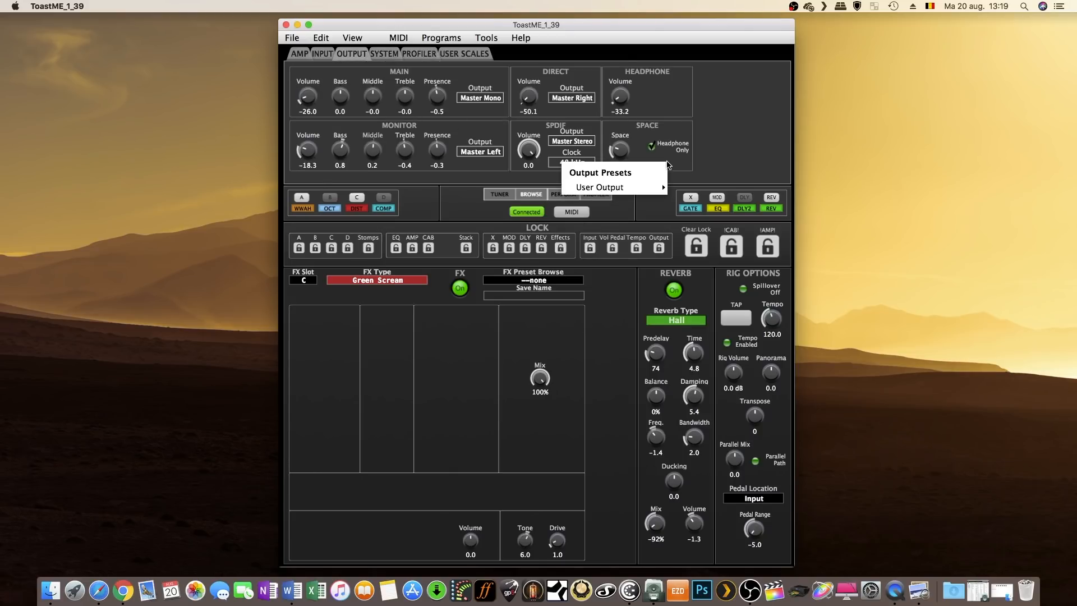
- Check the user output presets offered in the Space section and dismiss them without loading one
mouse_move(638, 192)
click(733, 155)
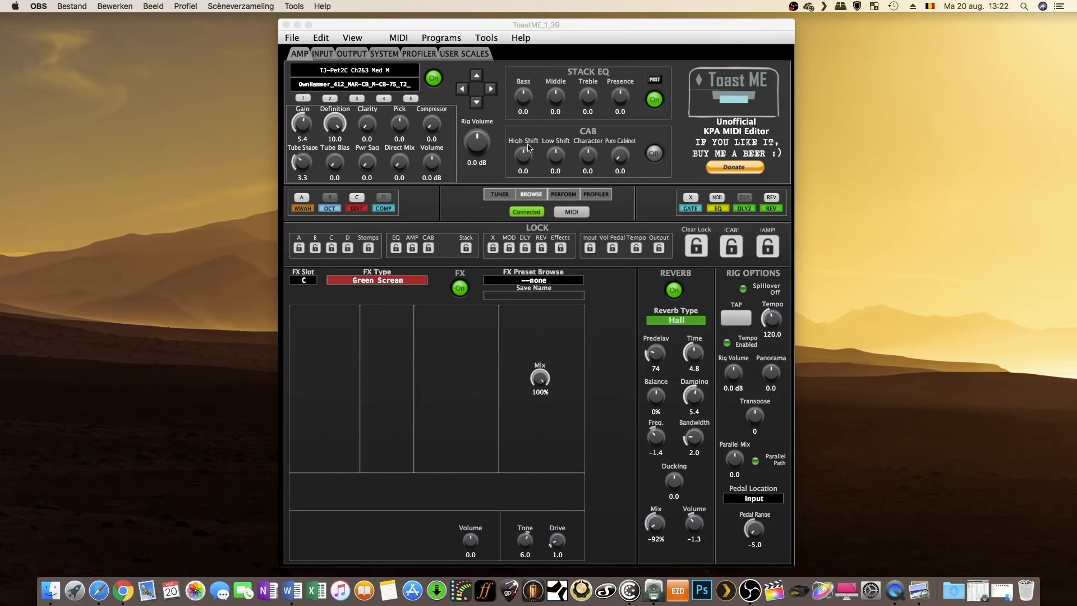
- Switch the cabinet on and load the user cabinet presets 412 MB H30+M25 MDRN-02 and 412 MB H30+M25 OH1F-03
click(655, 155)
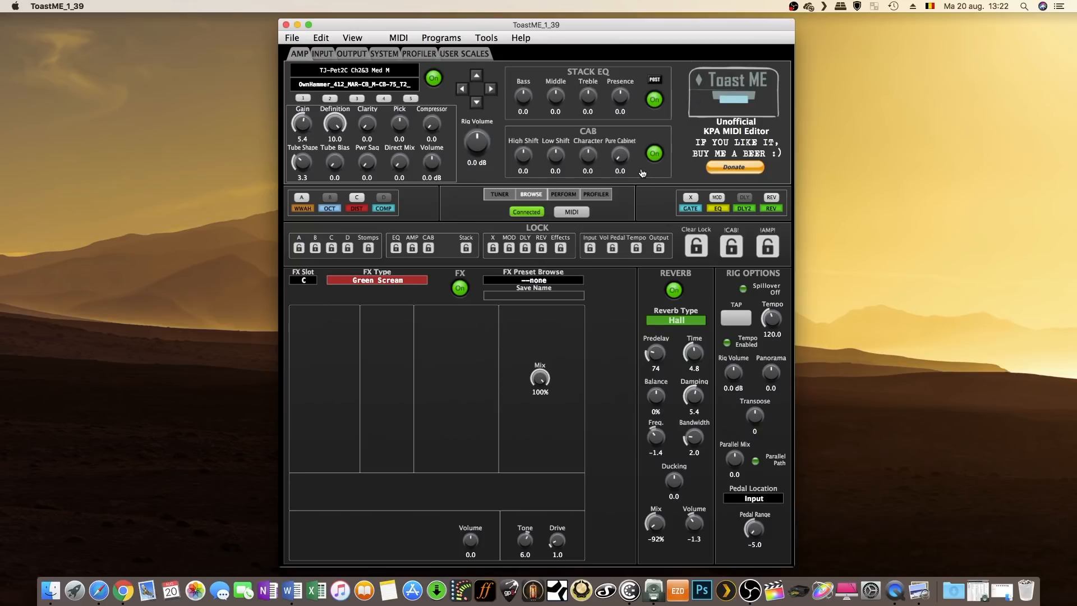
right_click(641, 172)
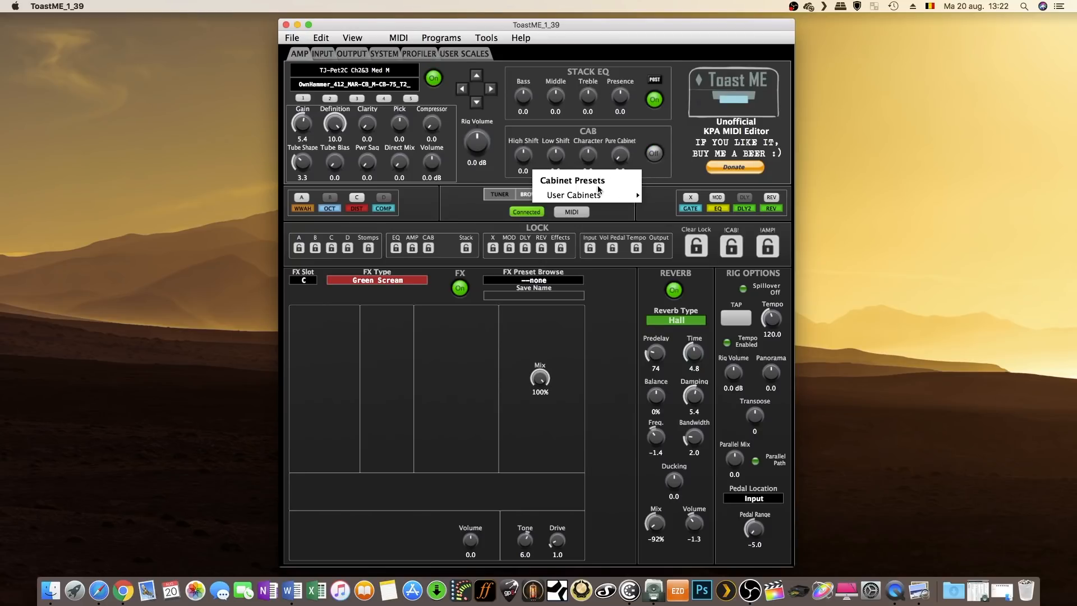
mouse_move(599, 195)
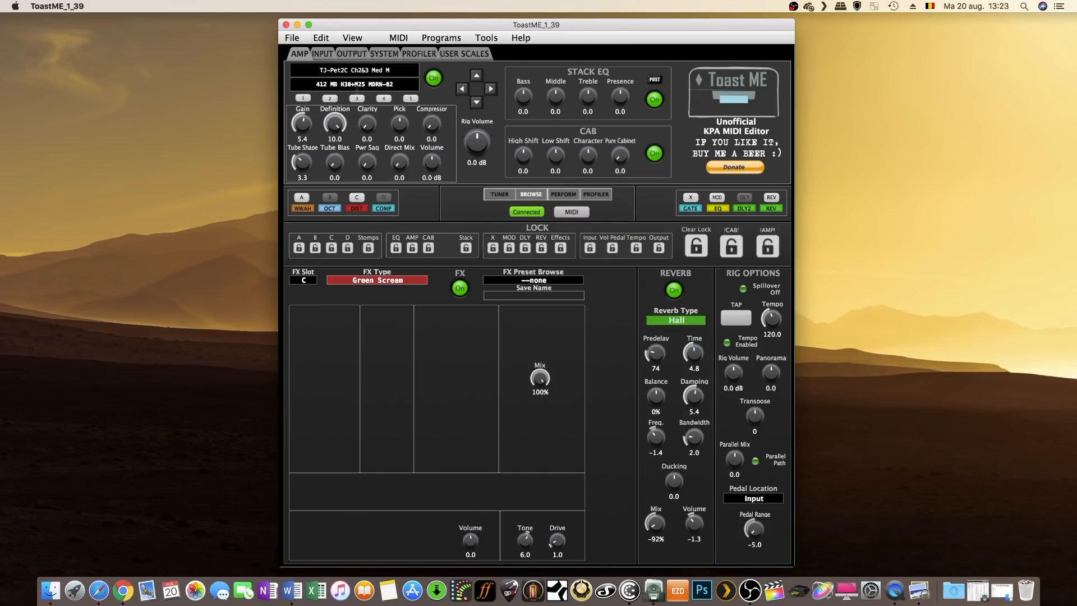
click(656, 172)
mouse_move(648, 194)
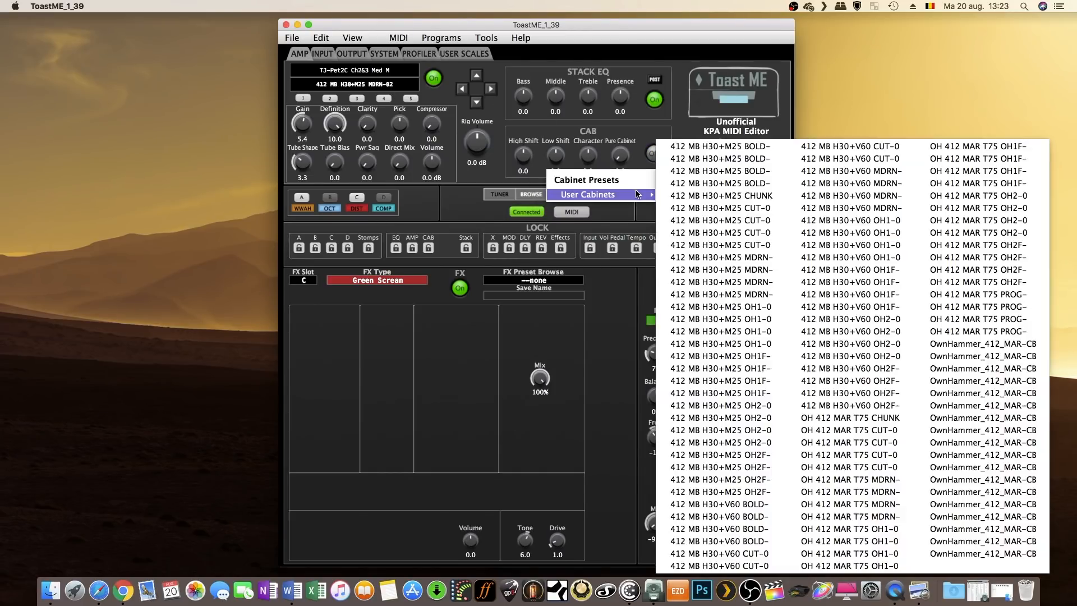
click(768, 394)
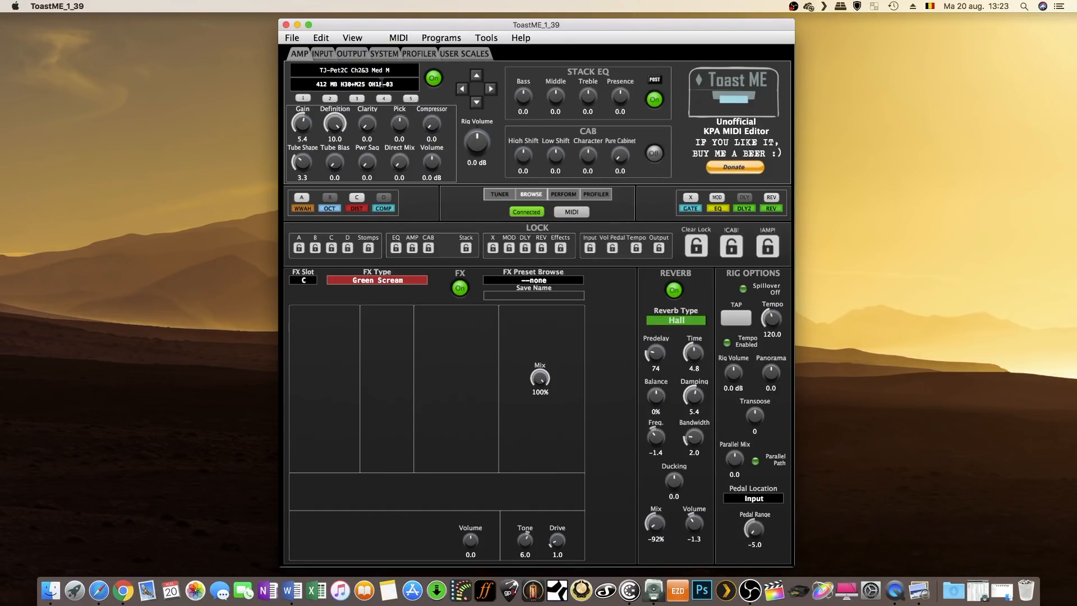
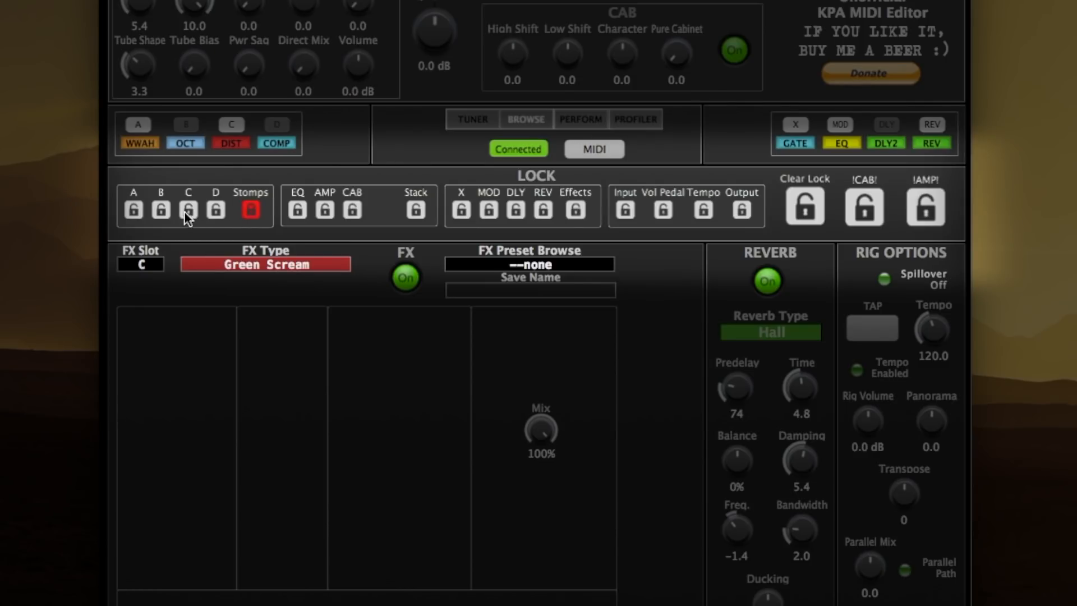
- Try the section locks by releasing Stomps and locking AMP and EQ, and clear all locks
click(251, 210)
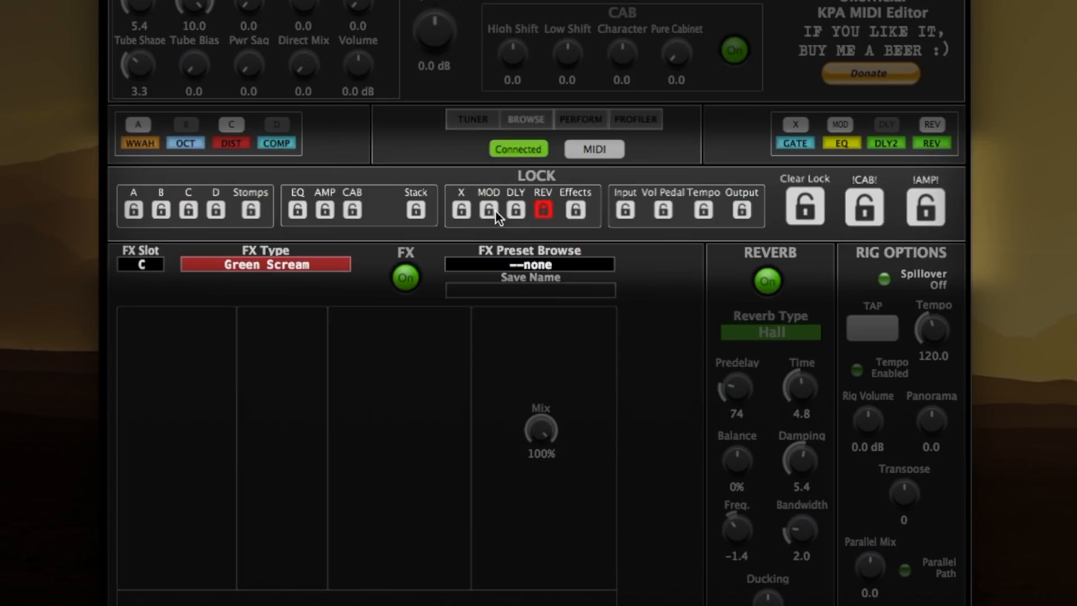
click(322, 211)
click(297, 210)
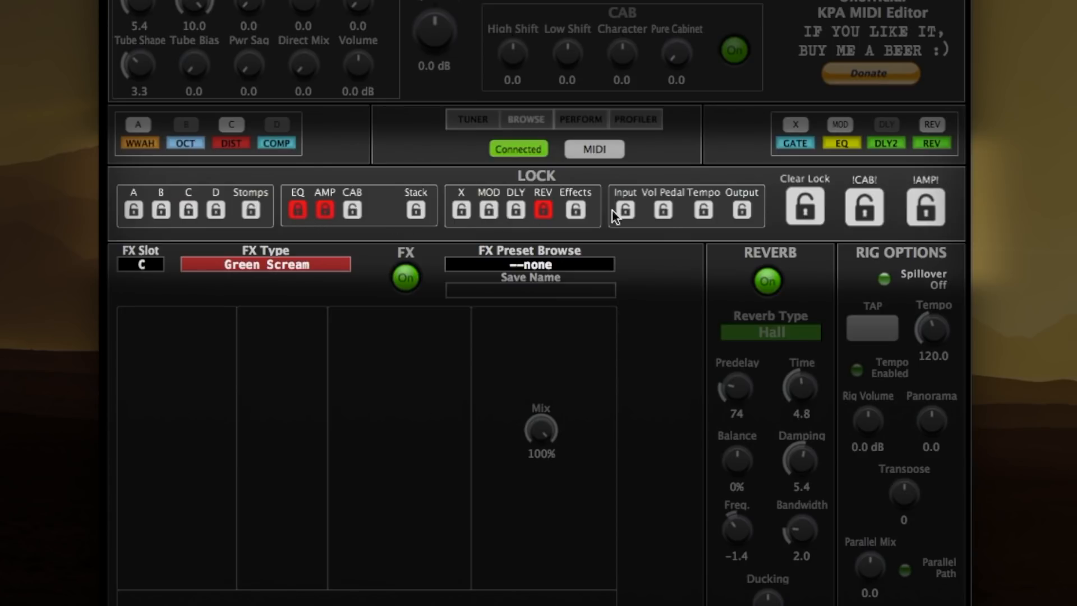
click(805, 207)
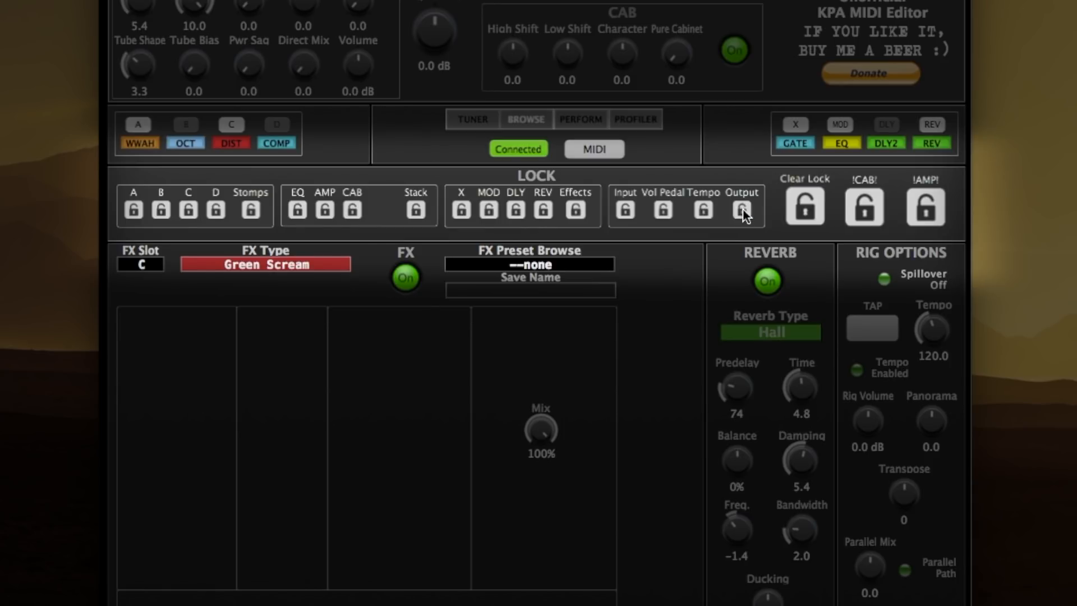
- Try locking AMP, stomp slots C and D, Tempo and Output, and clear all locks
click(324, 210)
click(216, 210)
click(190, 210)
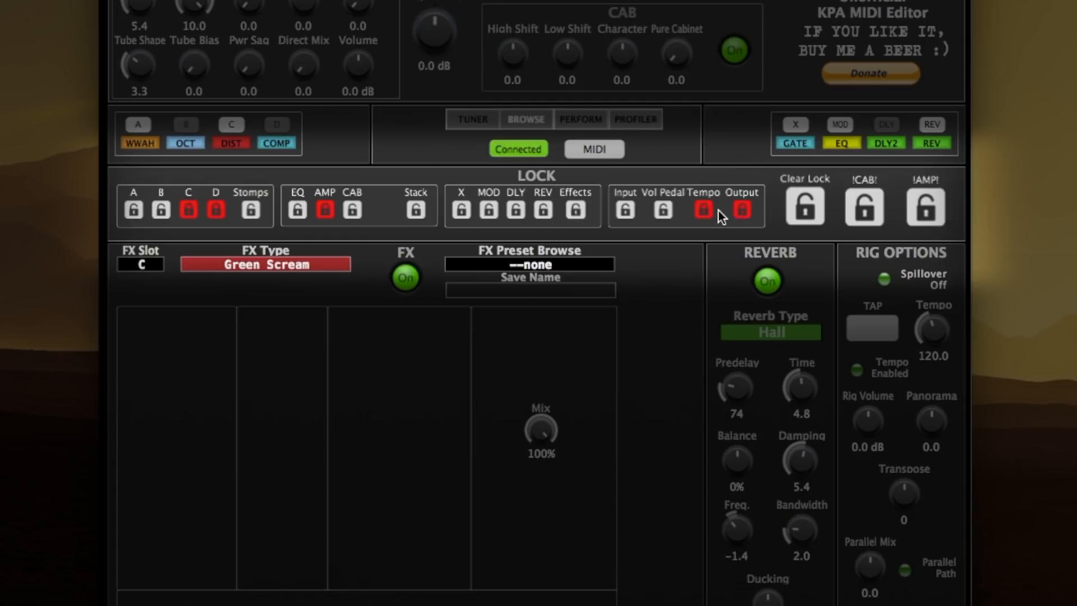
click(806, 203)
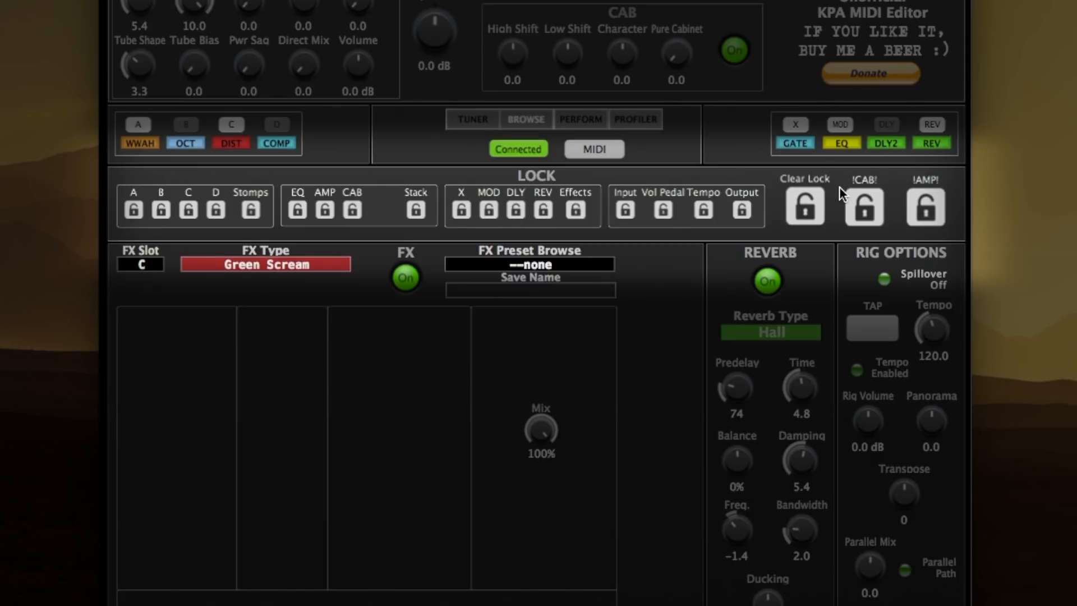
- Lock the rig sections except the cabinet using the !CAB! lock, leaving Input unlocked
click(628, 210)
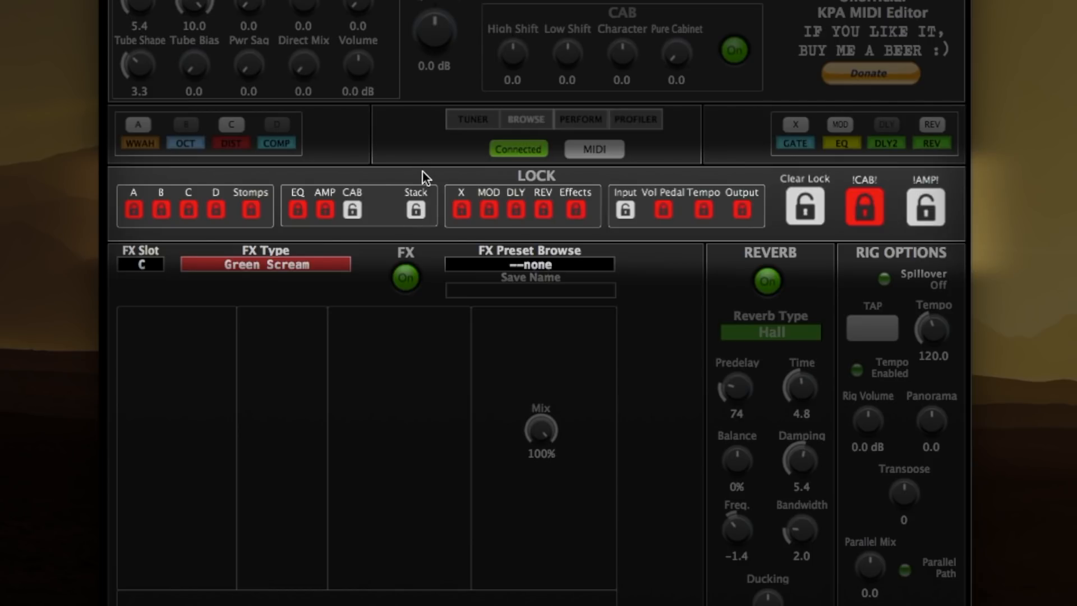
click(806, 212)
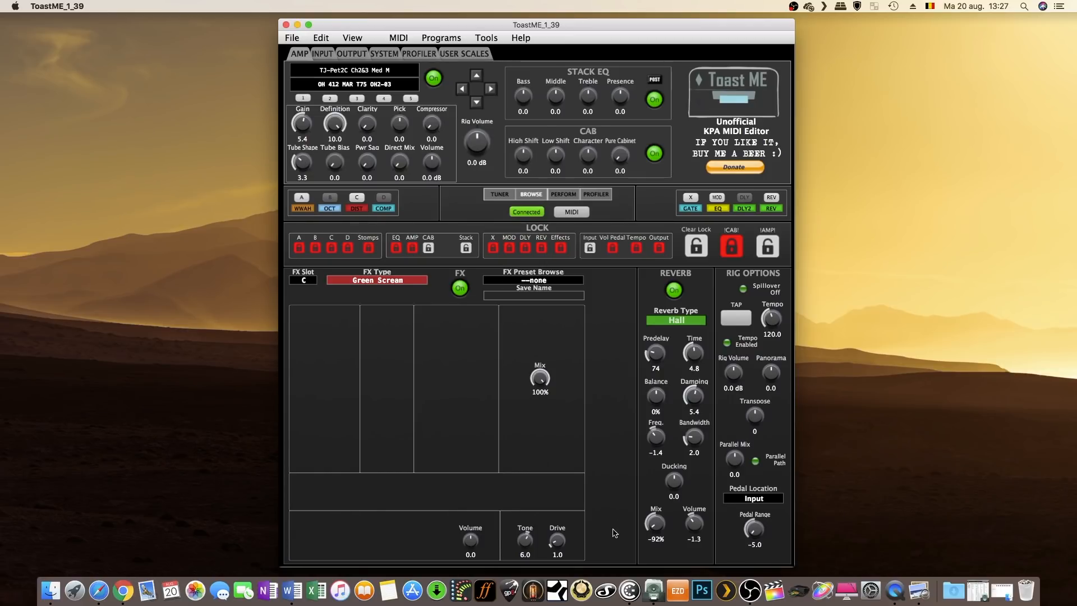
- Switch to Rig Manager and load the rigs TJ-Pet2C JPCln +Ch M and Masa Duo-Rec O 1M, uncovering the editor's amp section
click(653, 589)
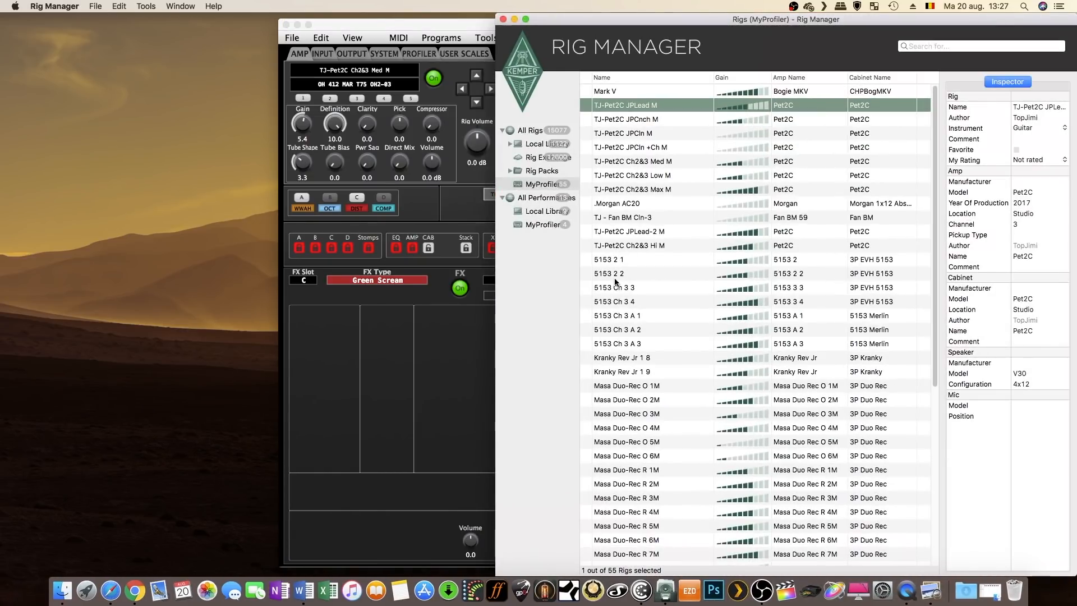
click(629, 149)
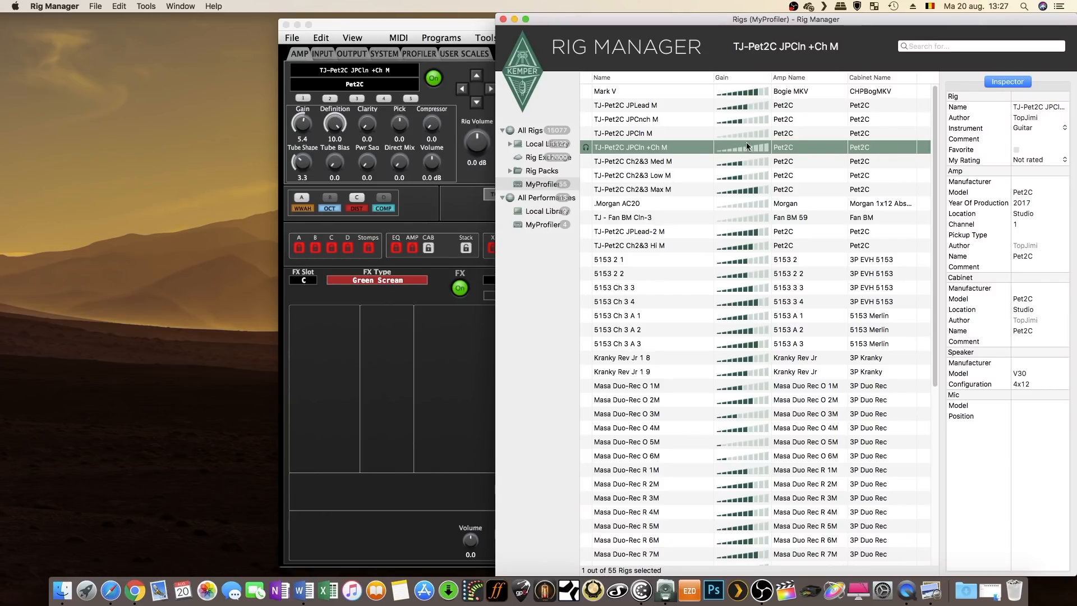
click(609, 391)
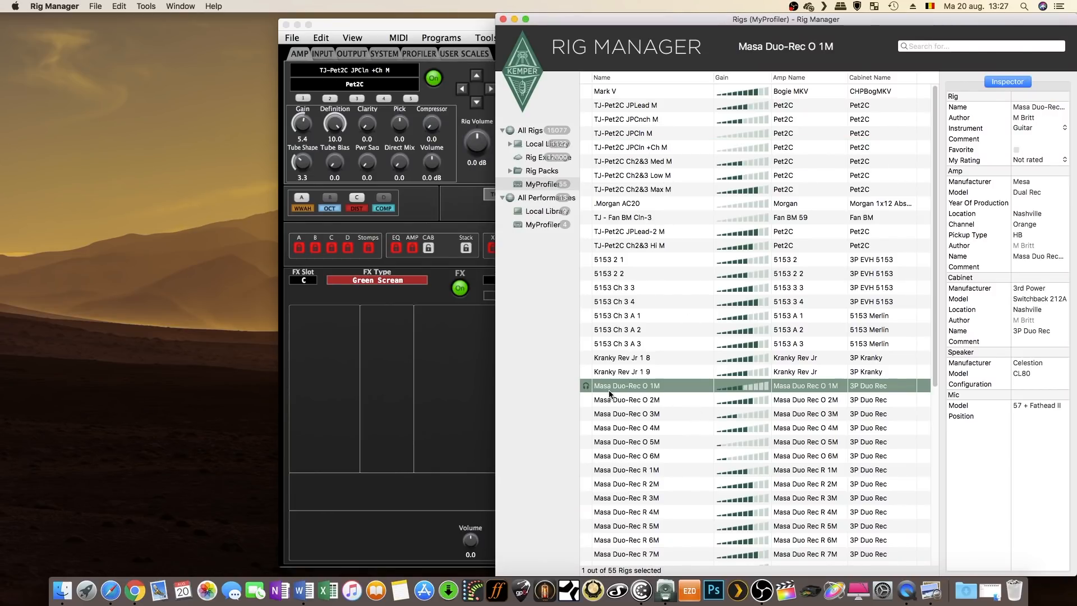
drag(693, 25, 651, 360)
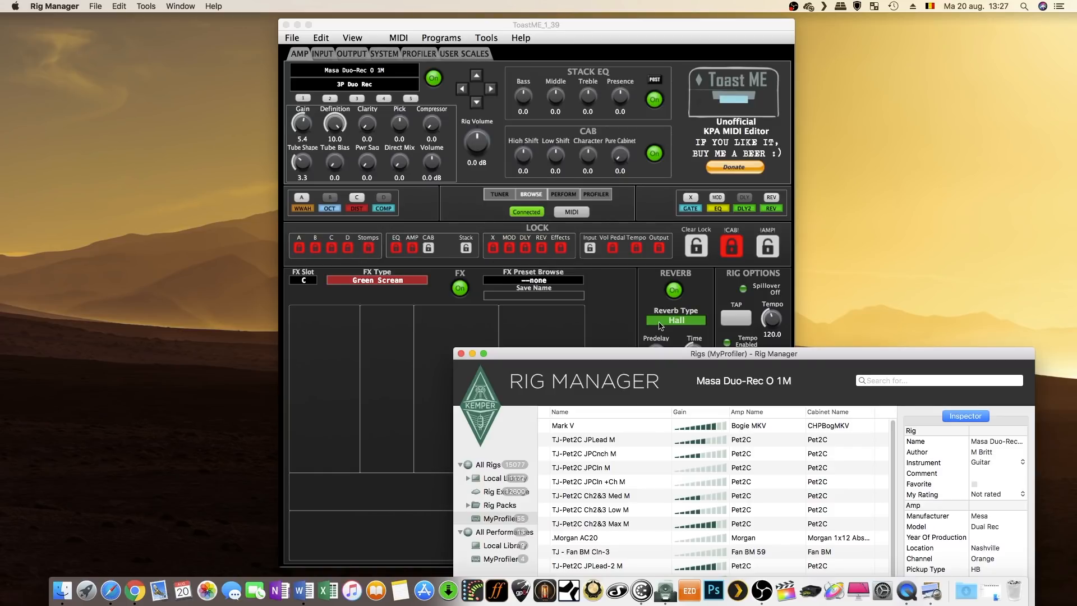
double_click(690, 354)
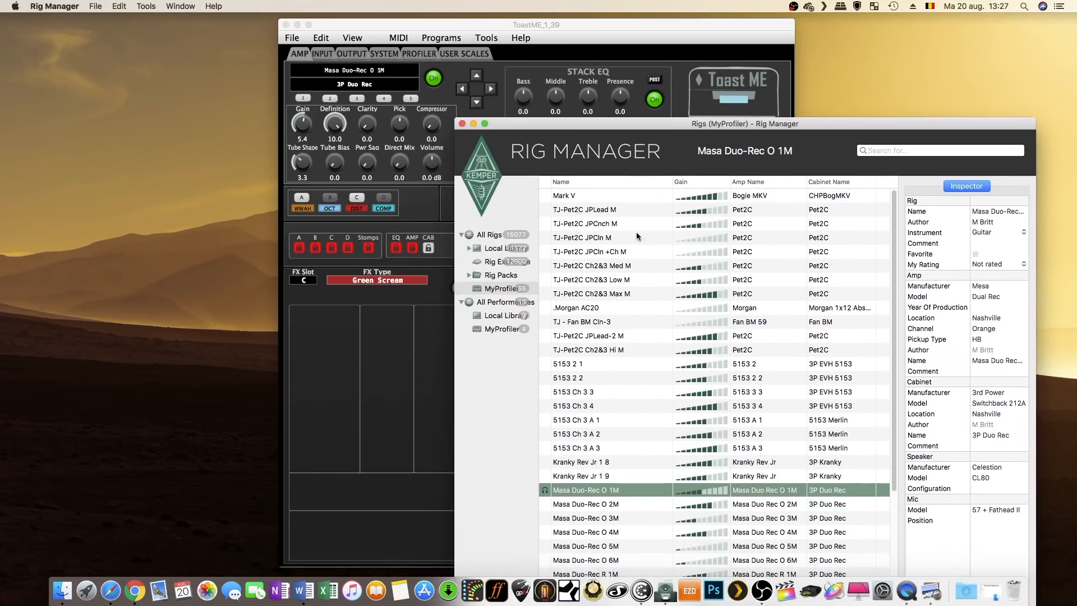
- Load the rig TJ-Pet2C JPLead-2 M and minimize Rig Manager to return to the editor
click(592, 335)
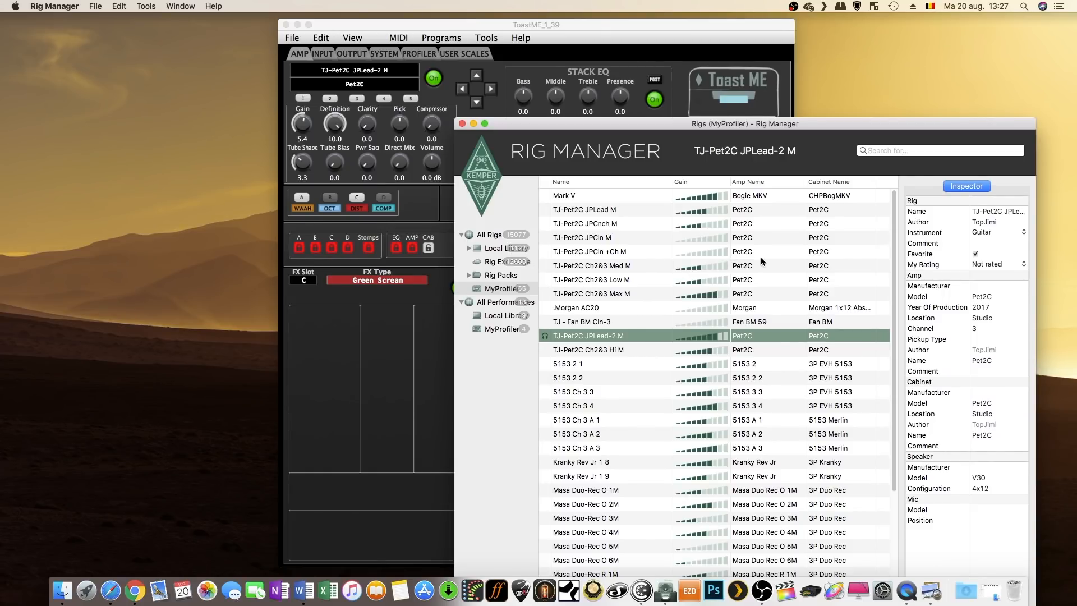
drag(665, 123, 721, 83)
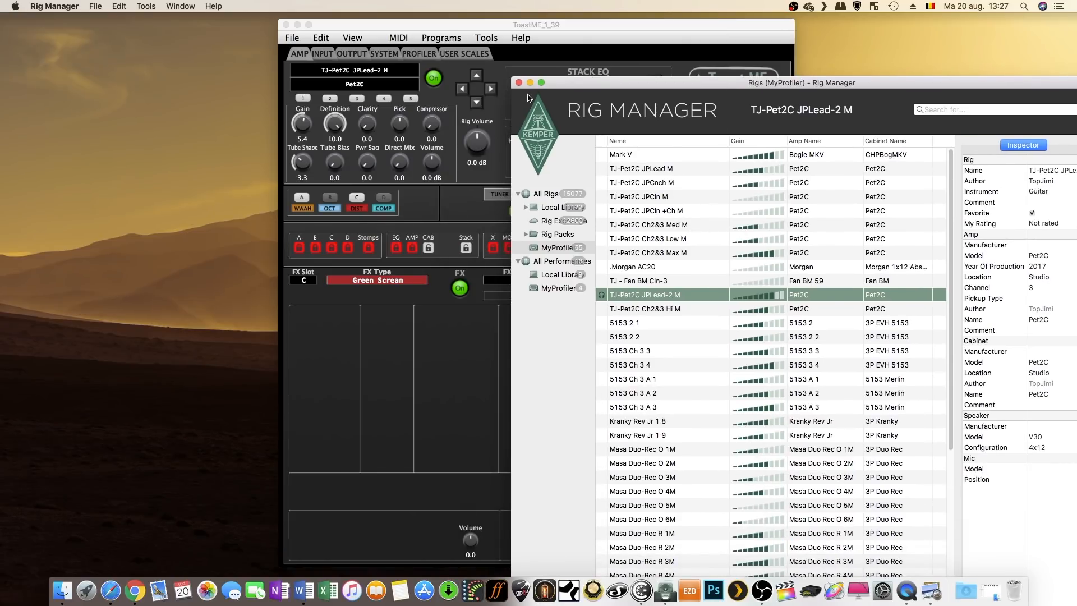
drag(578, 86, 469, 76)
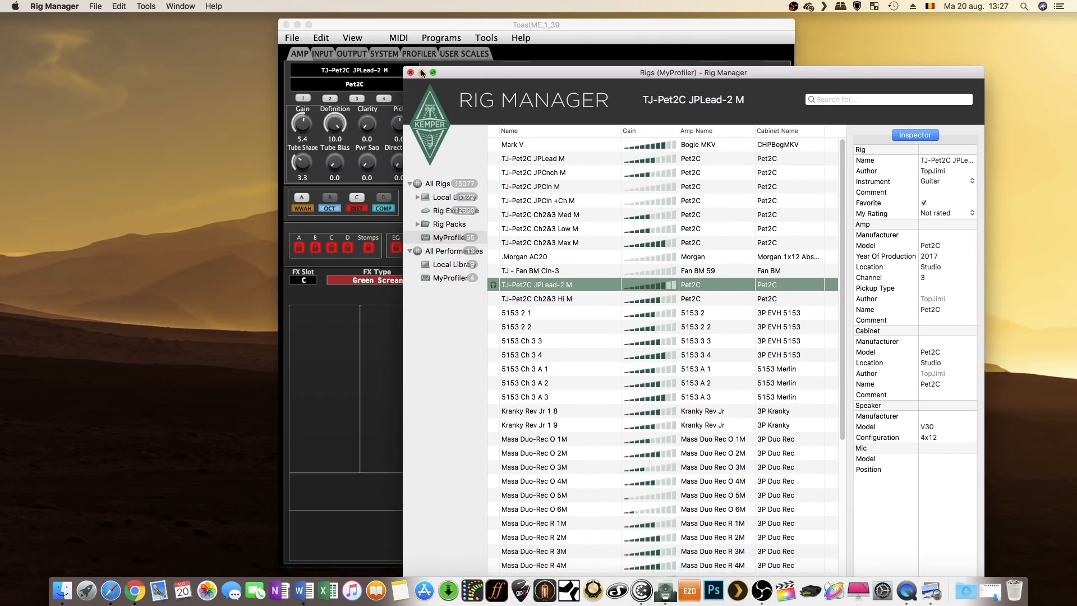
click(422, 72)
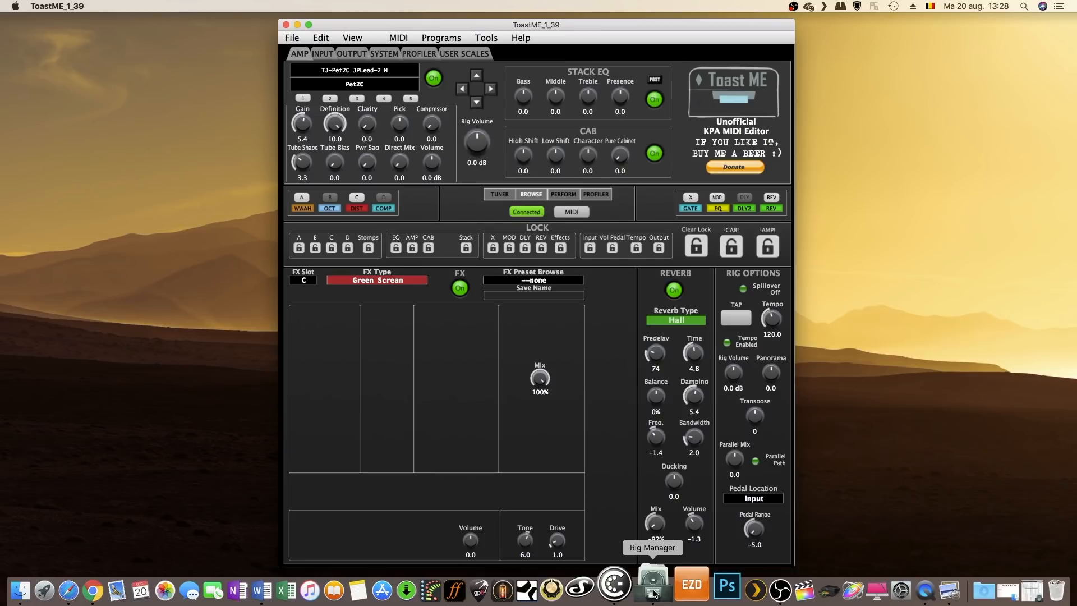
- Switch to Rig Manager, load the rig TJ-Pet2C Ch2&3 Low M and minimize the window again
click(643, 583)
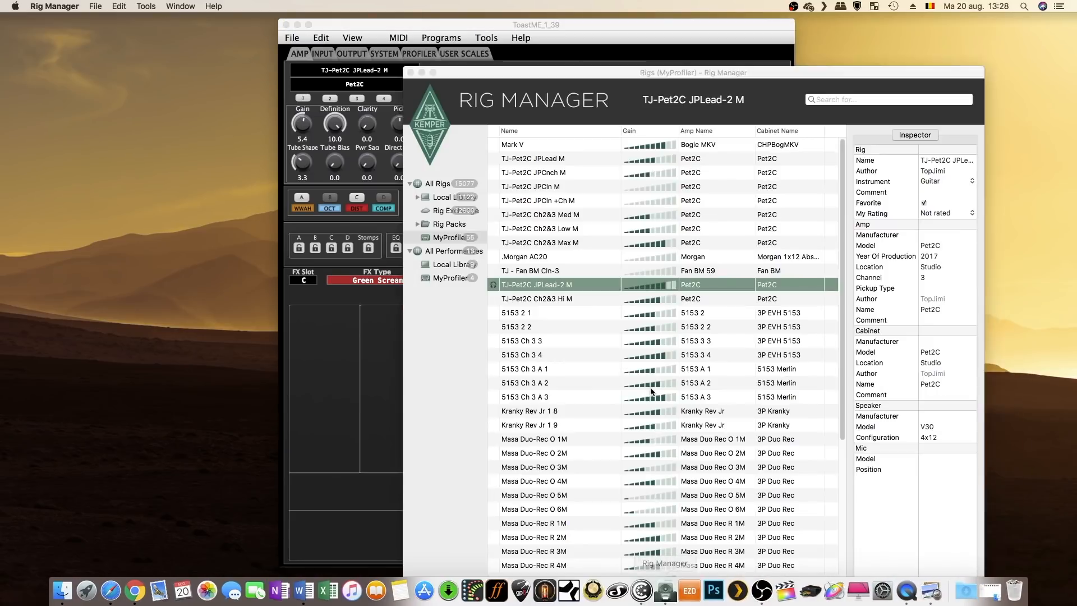
click(563, 232)
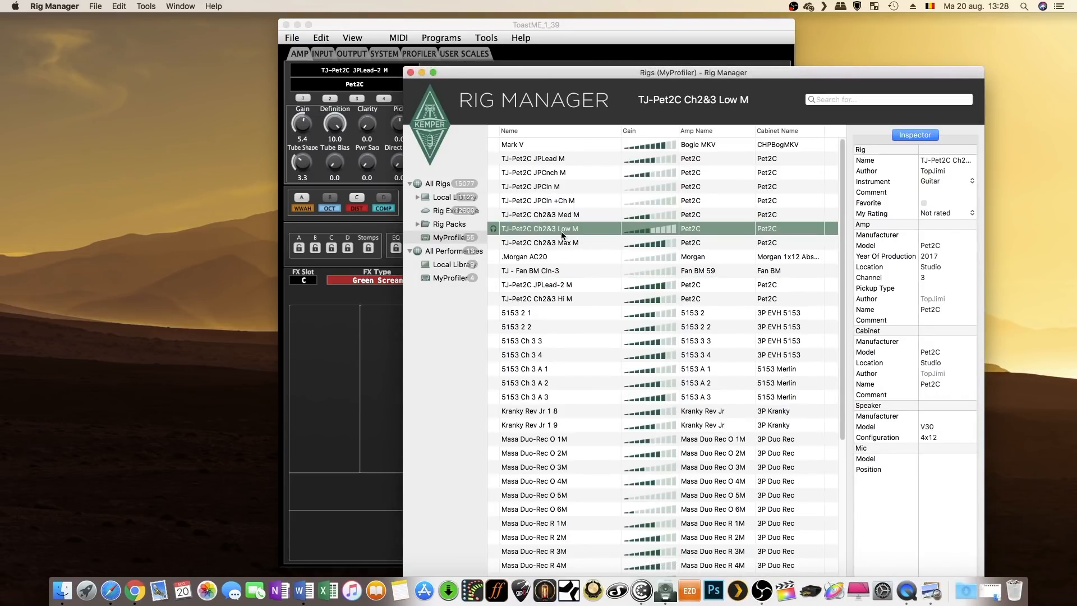
click(422, 73)
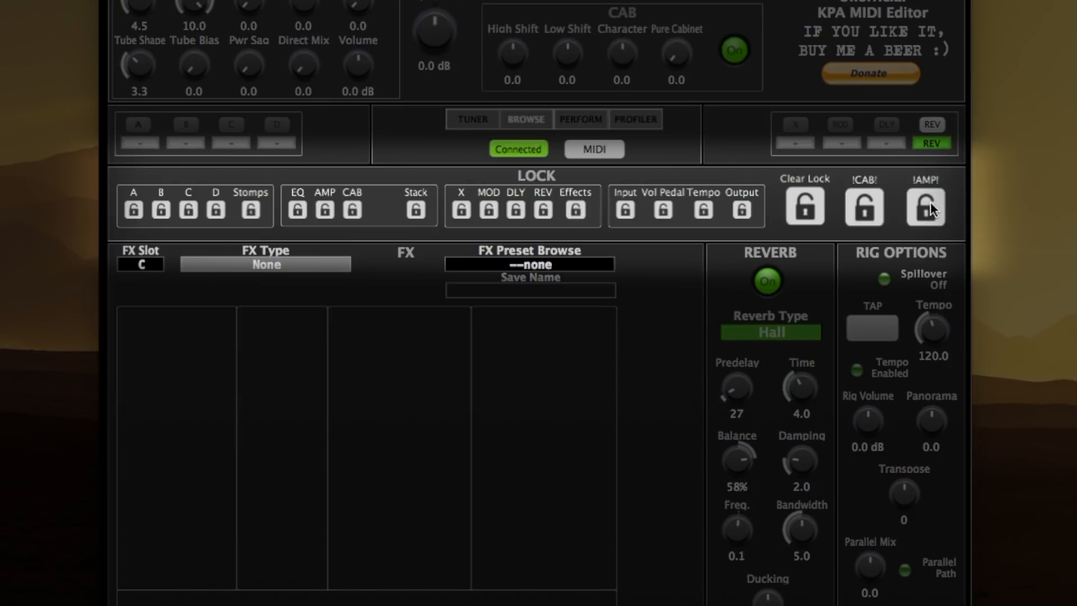
- Apply the !AMP! lock, load the rig 5153 Ch 3 A 1 from Rig Manager and put its window away
click(929, 200)
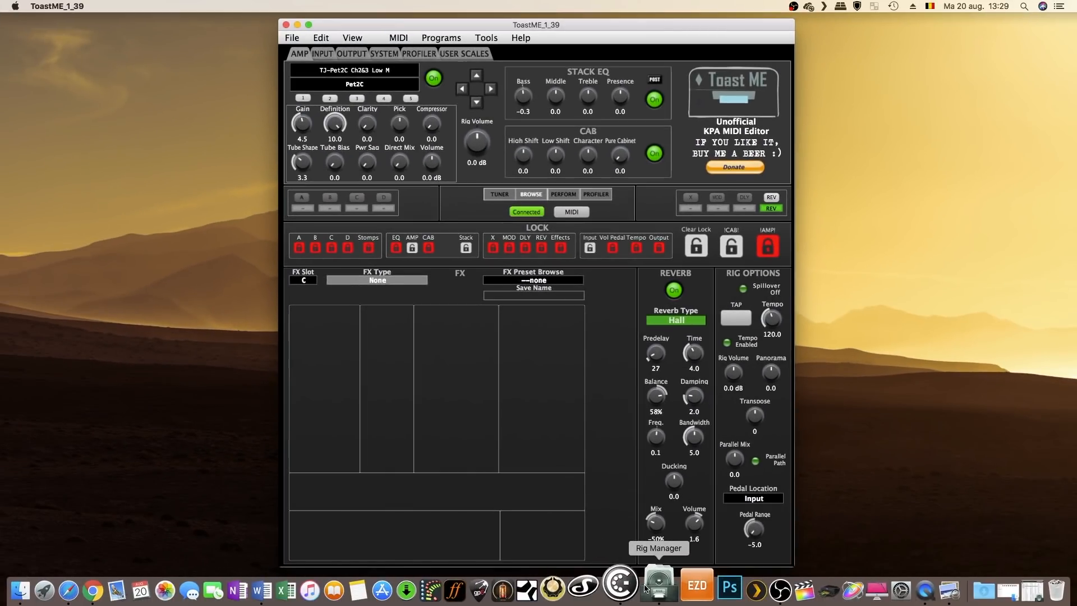
click(646, 587)
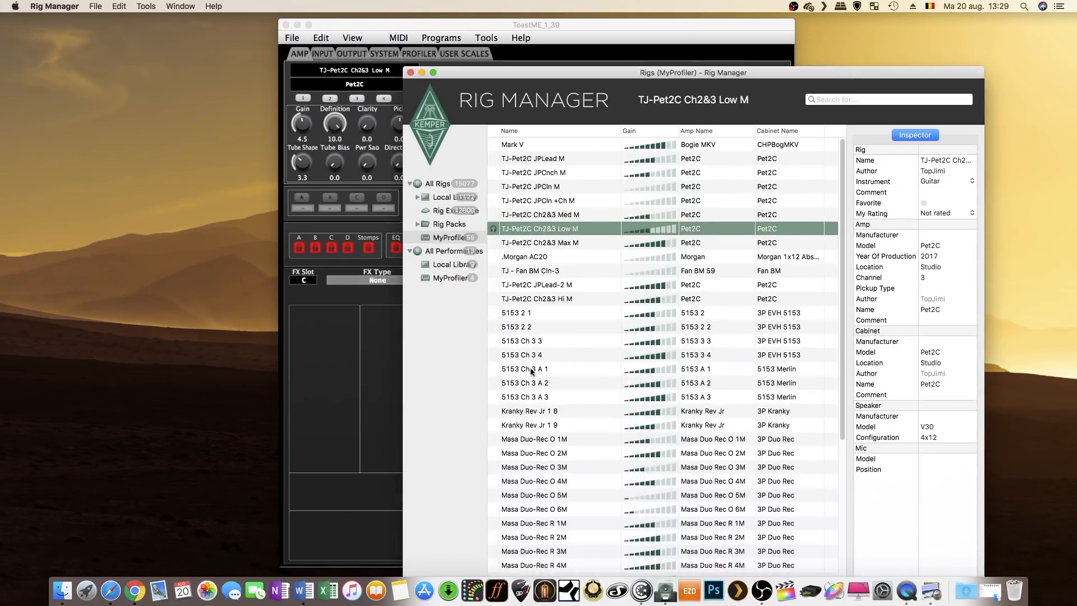
click(520, 369)
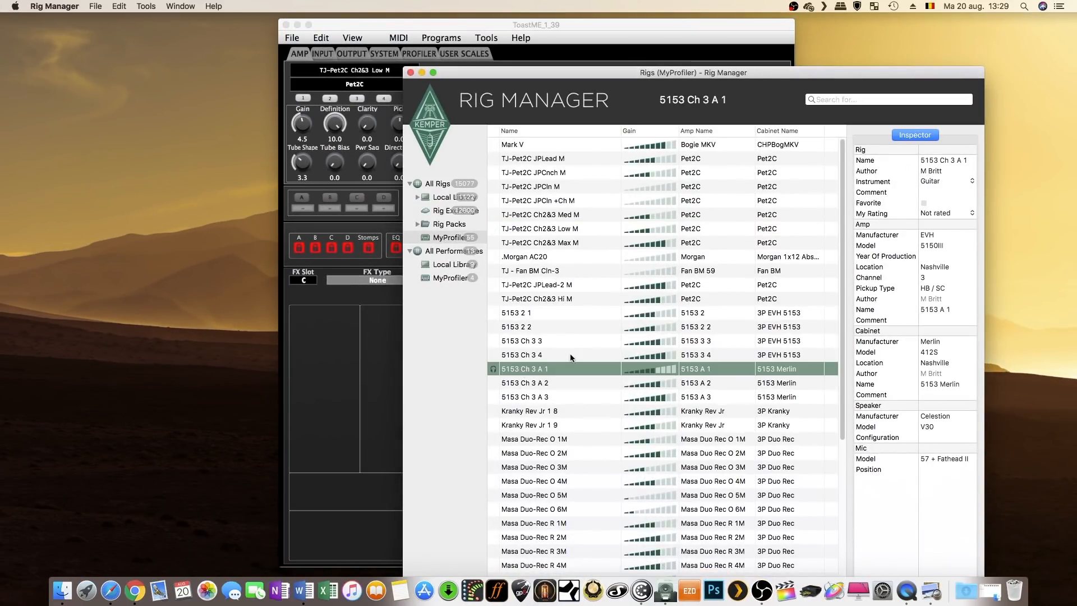
drag(542, 73, 532, 346)
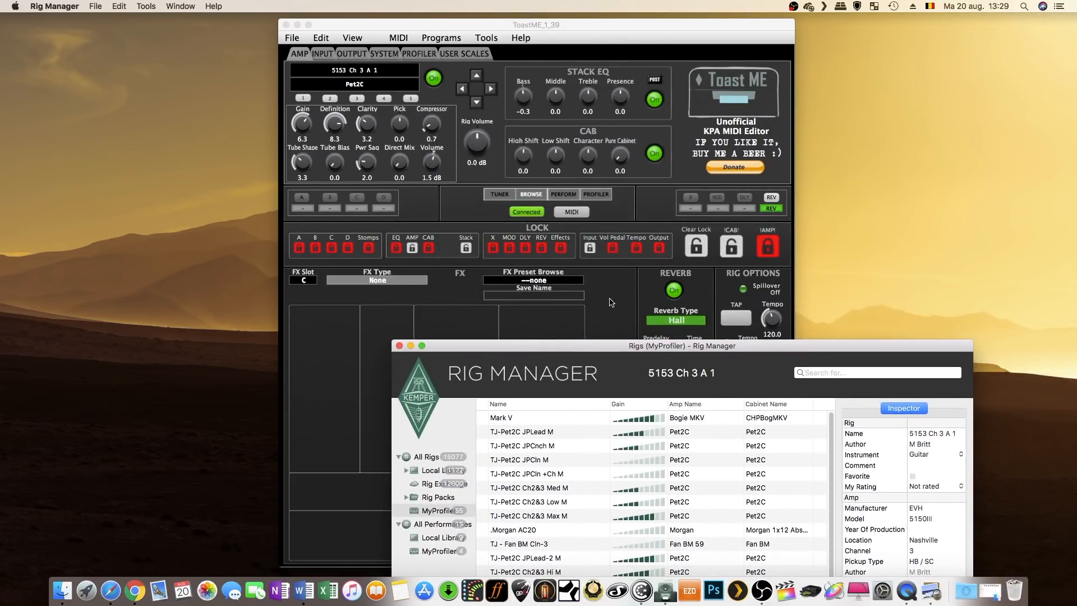
drag(610, 353, 597, 331)
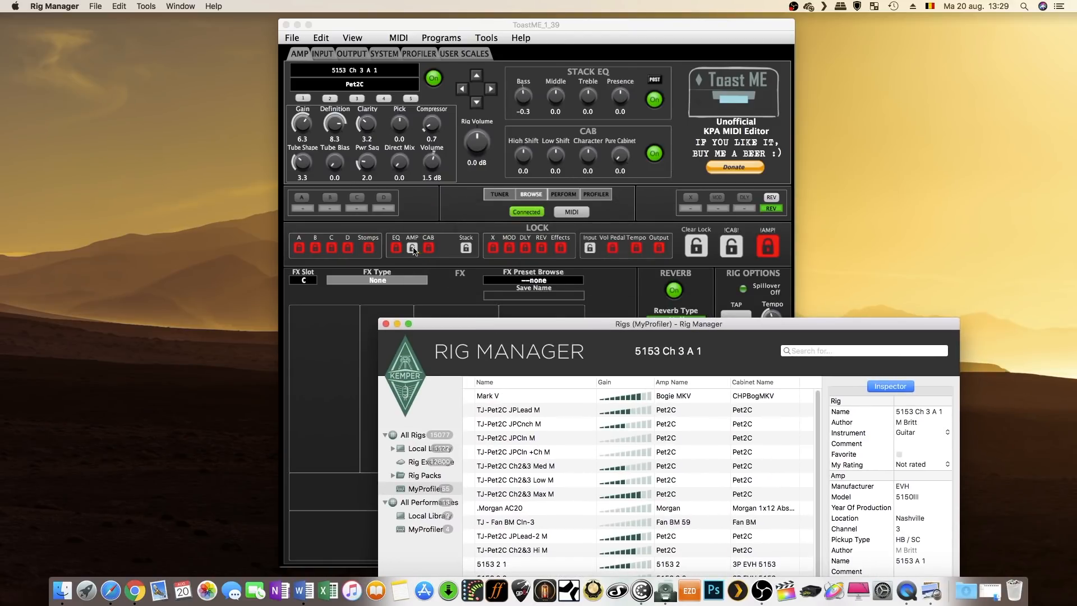
drag(550, 325, 533, 101)
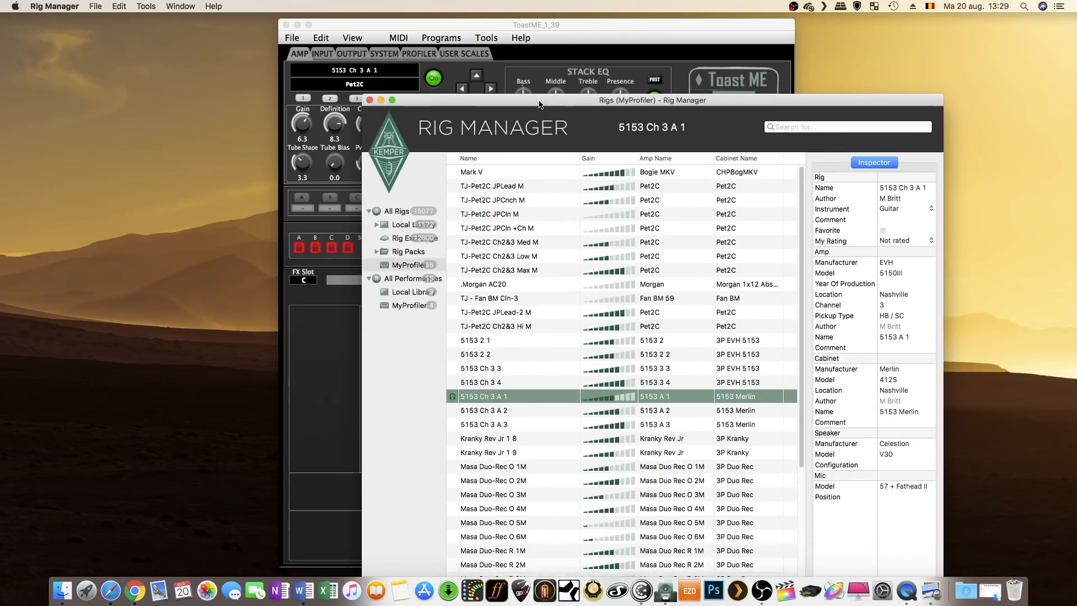
click(369, 99)
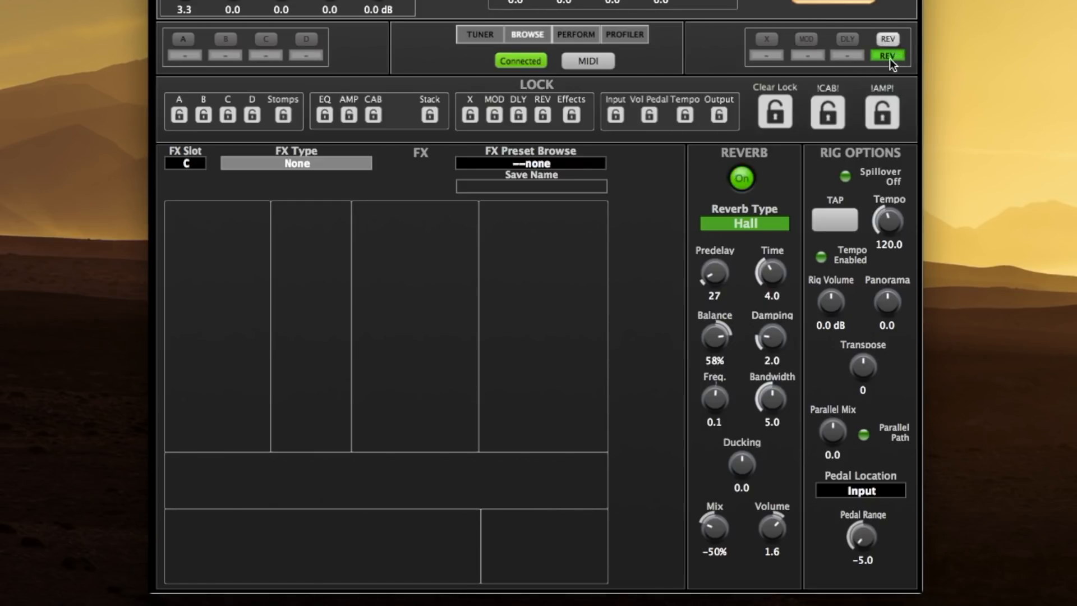
- Look through the available reverb types without changing the selected Hall reverb
click(746, 225)
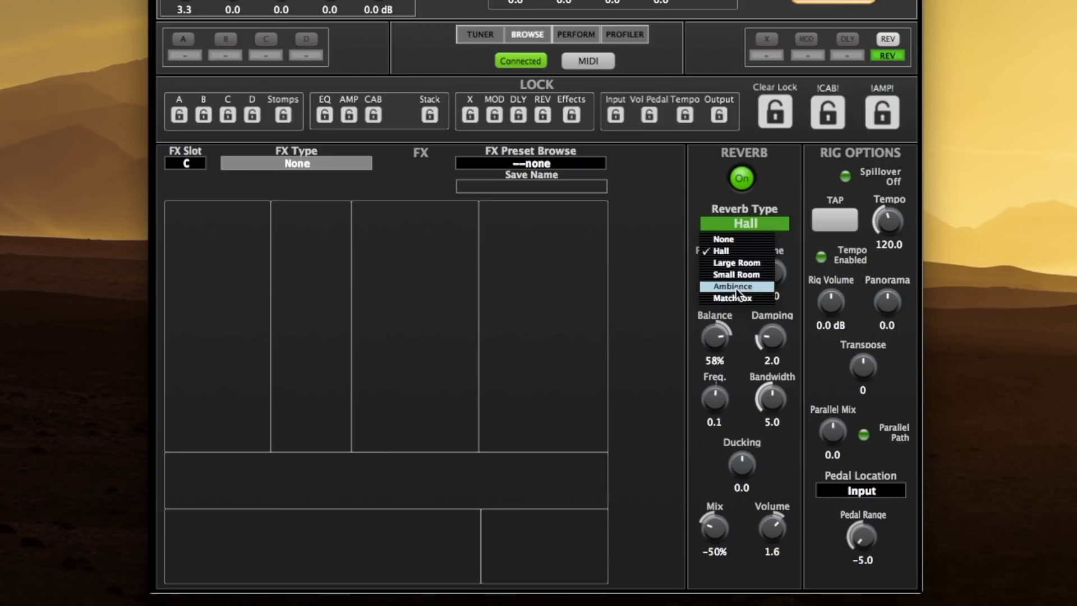
click(785, 180)
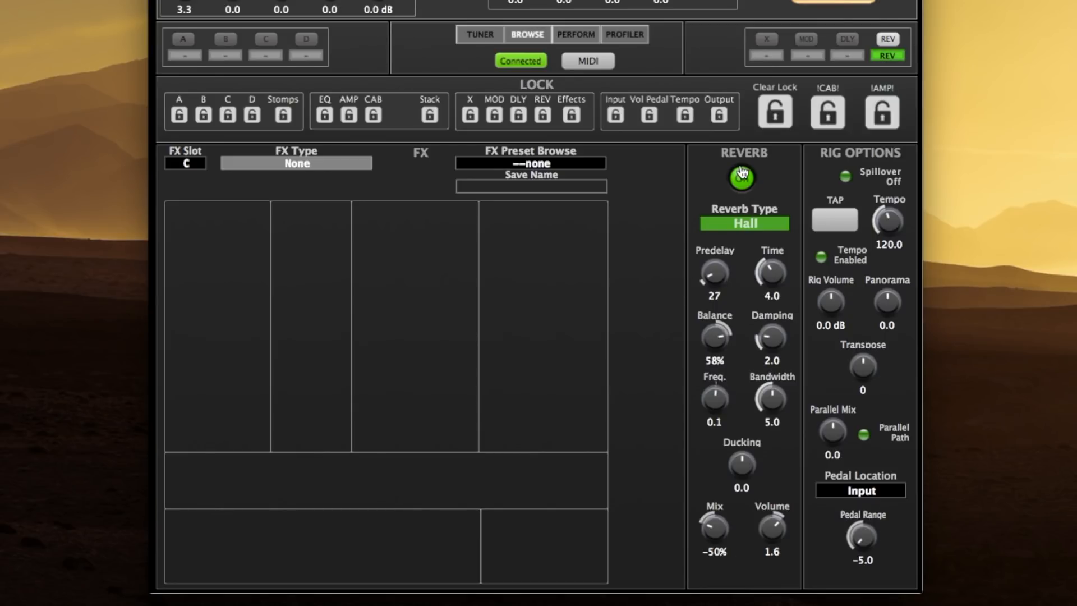
- Switch the edited FX slot to D and back to C, reviewing the available slots
click(201, 165)
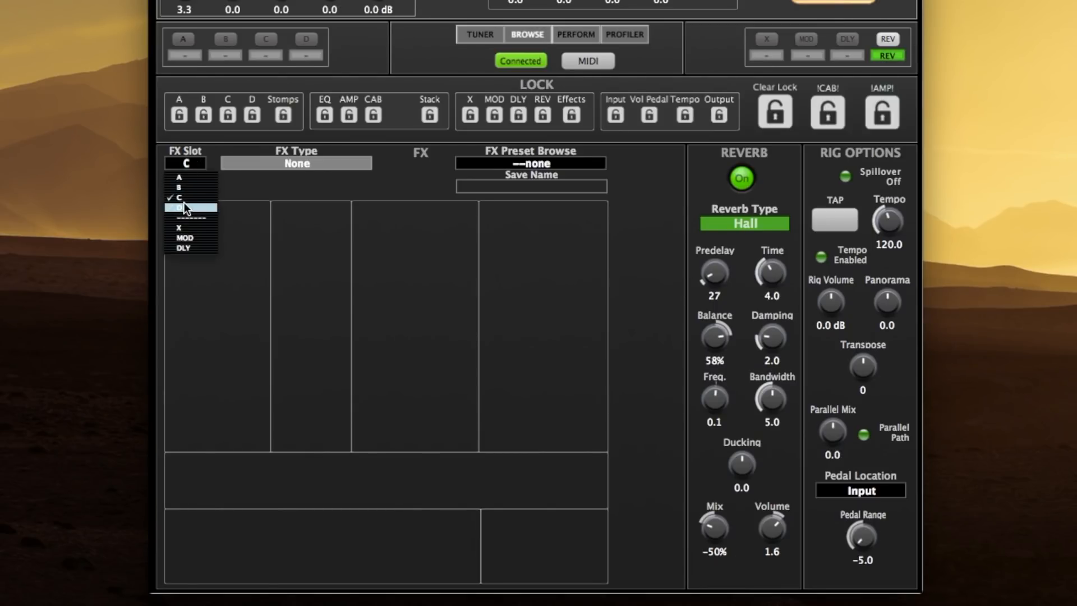
click(184, 208)
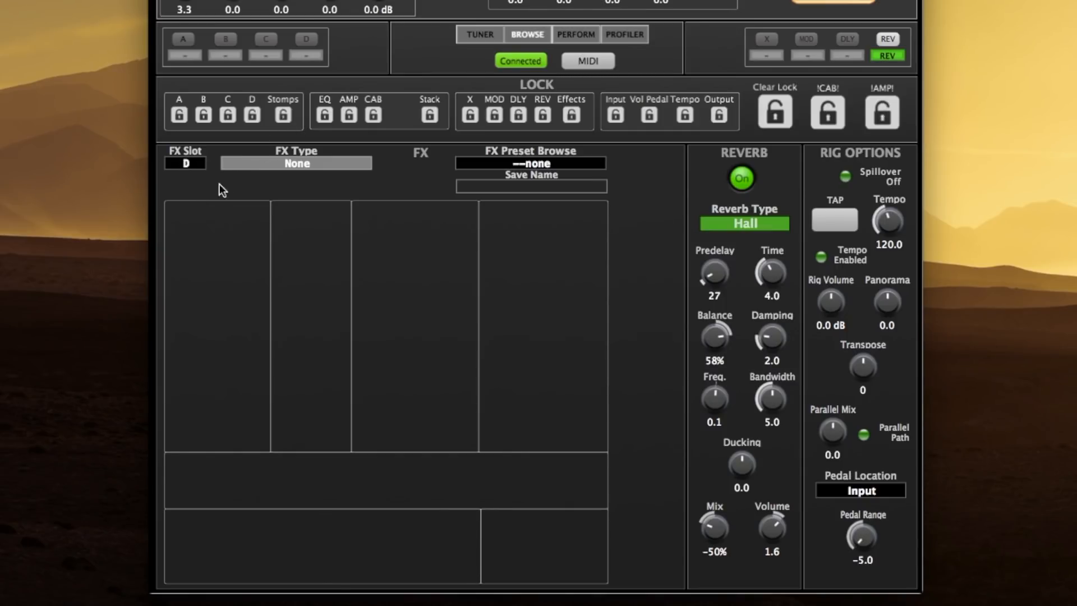
click(188, 164)
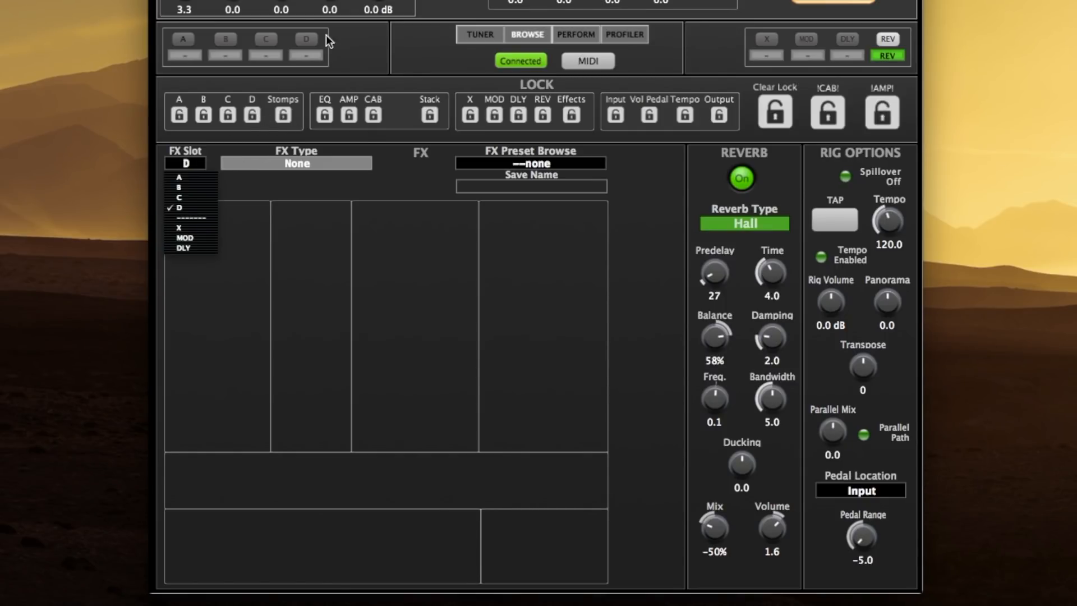
click(312, 53)
click(264, 54)
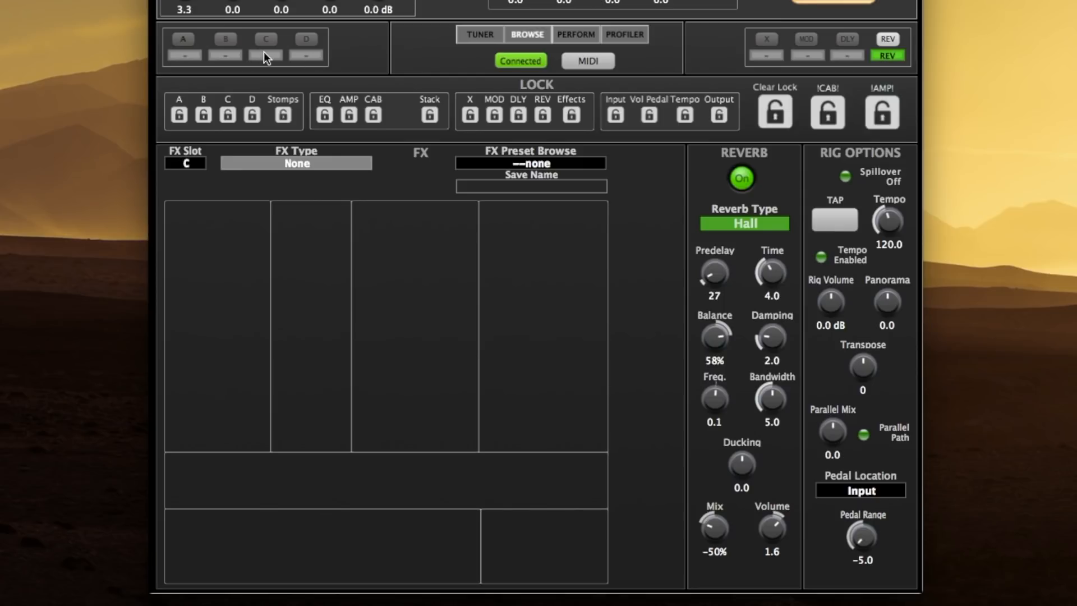
- Switch to FX slot X and look through its effect types, including Spring Reverb, without choosing one
click(759, 53)
click(772, 55)
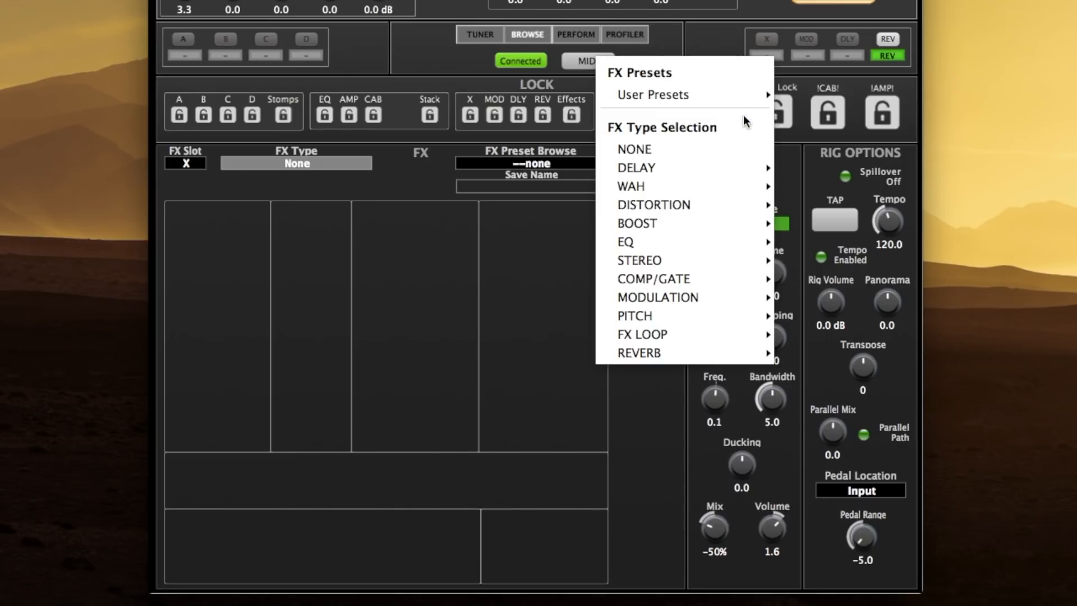
mouse_move(690, 350)
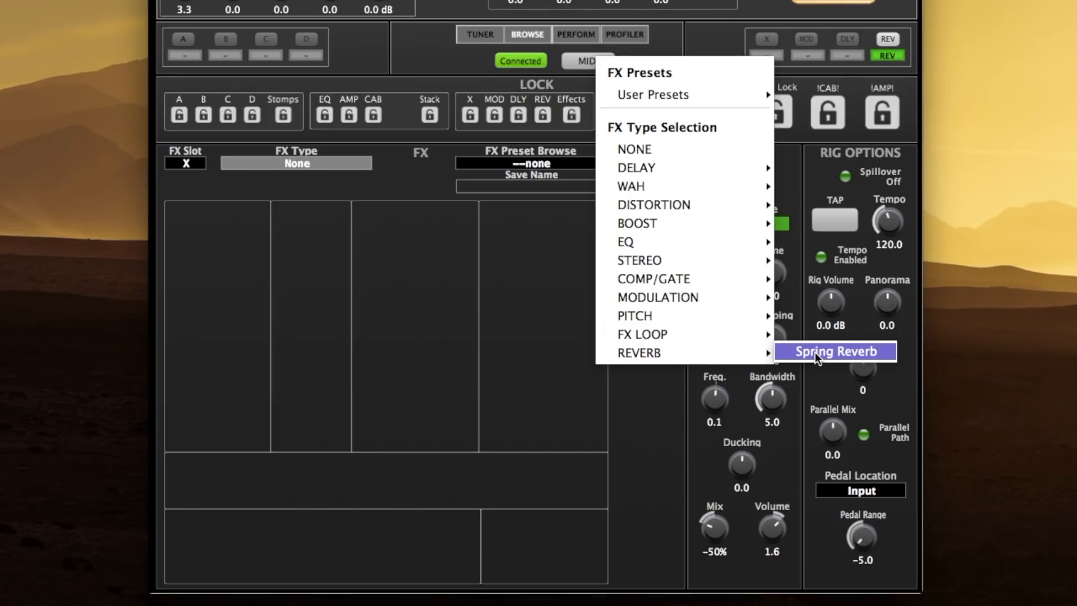
click(490, 338)
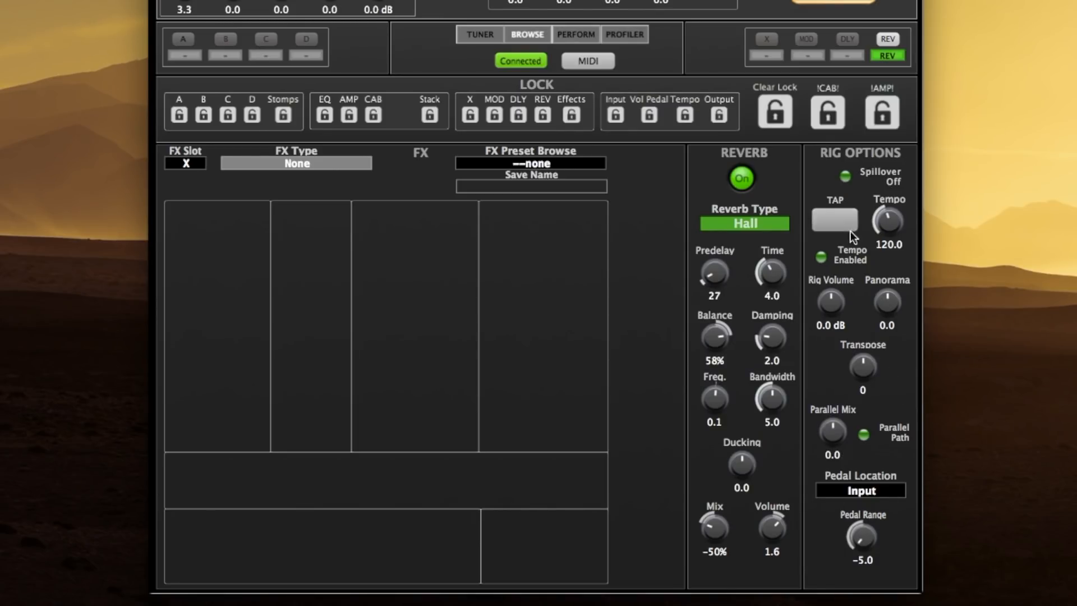
- Set the rig tempo to 118.0 and the pedal location to Output
drag(886, 221, 885, 230)
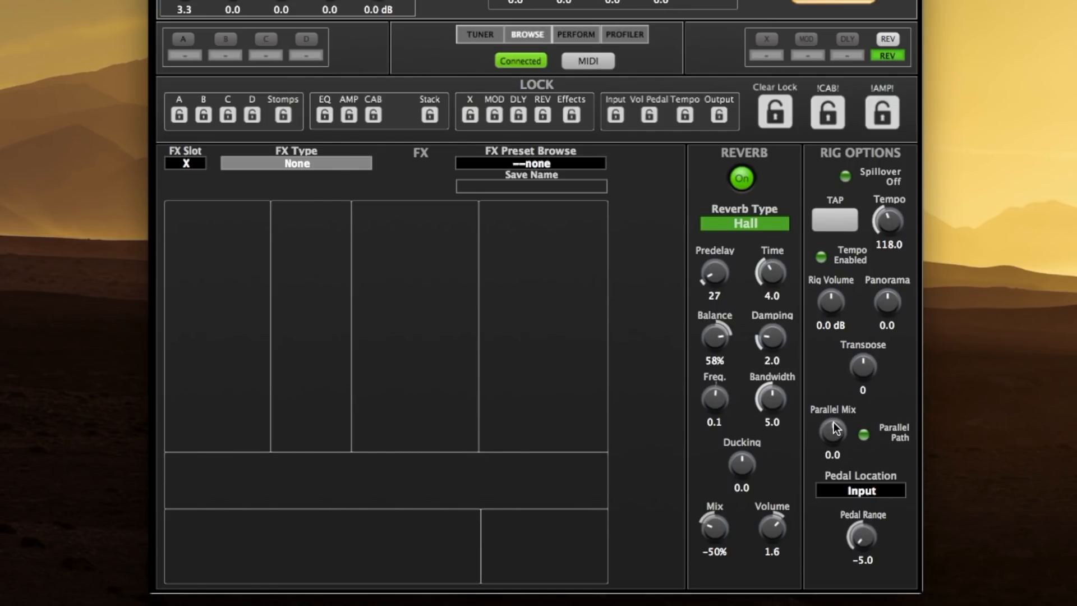
click(864, 437)
click(865, 492)
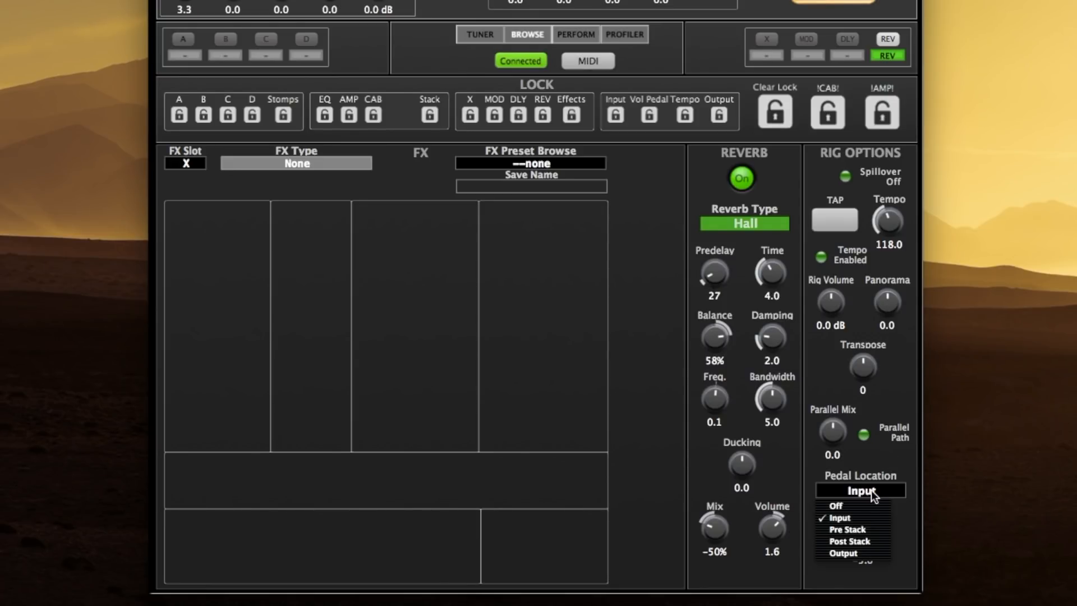
click(853, 553)
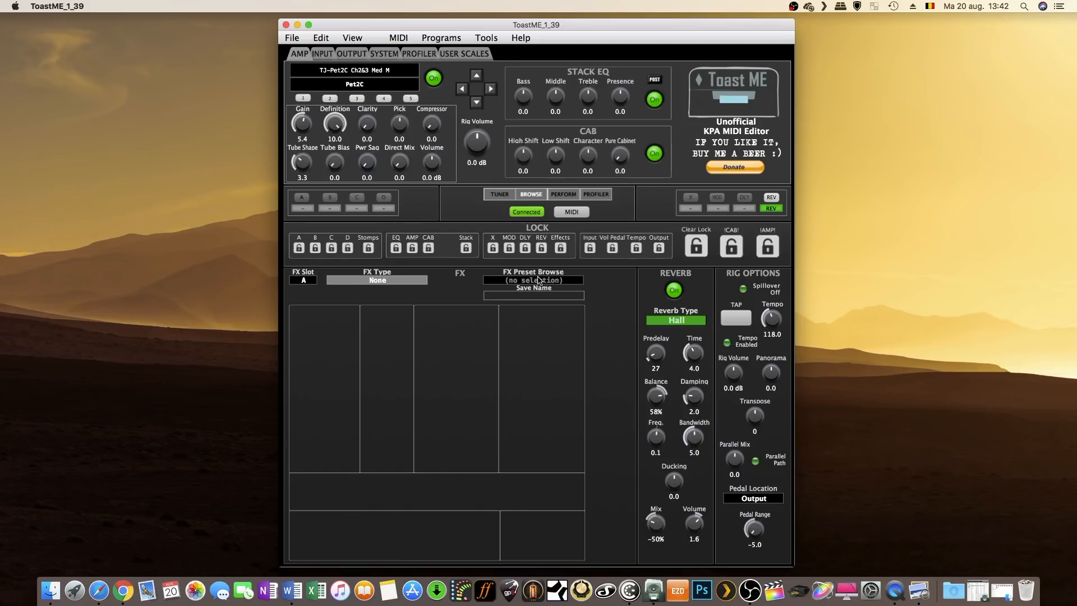
- Load the user preset .TC Wah Wah into slot A and set its pedal range to 18% and peak to 7.4
click(522, 283)
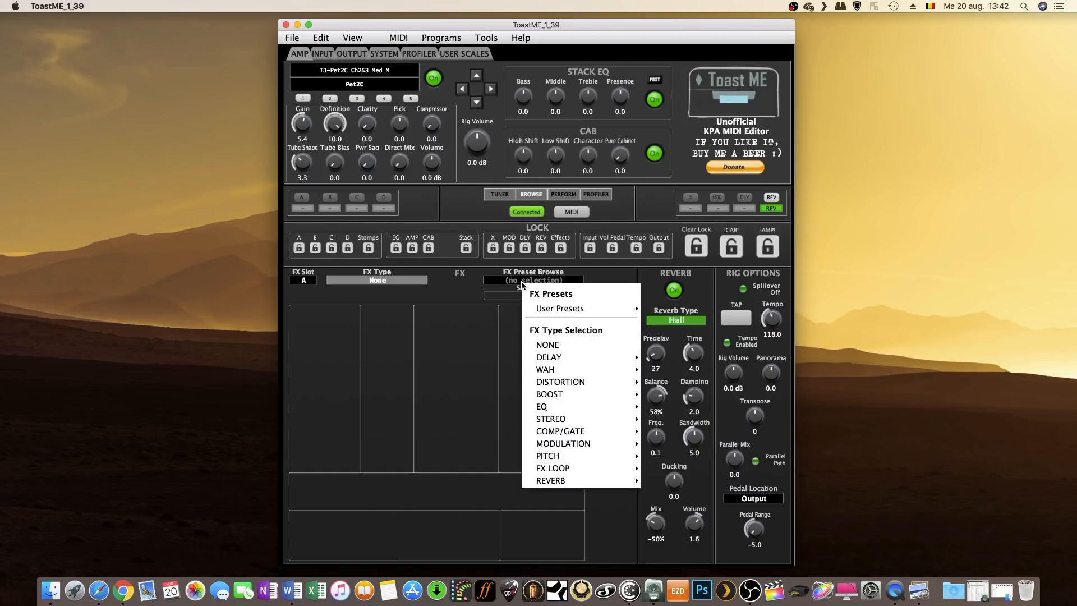
mouse_move(568, 309)
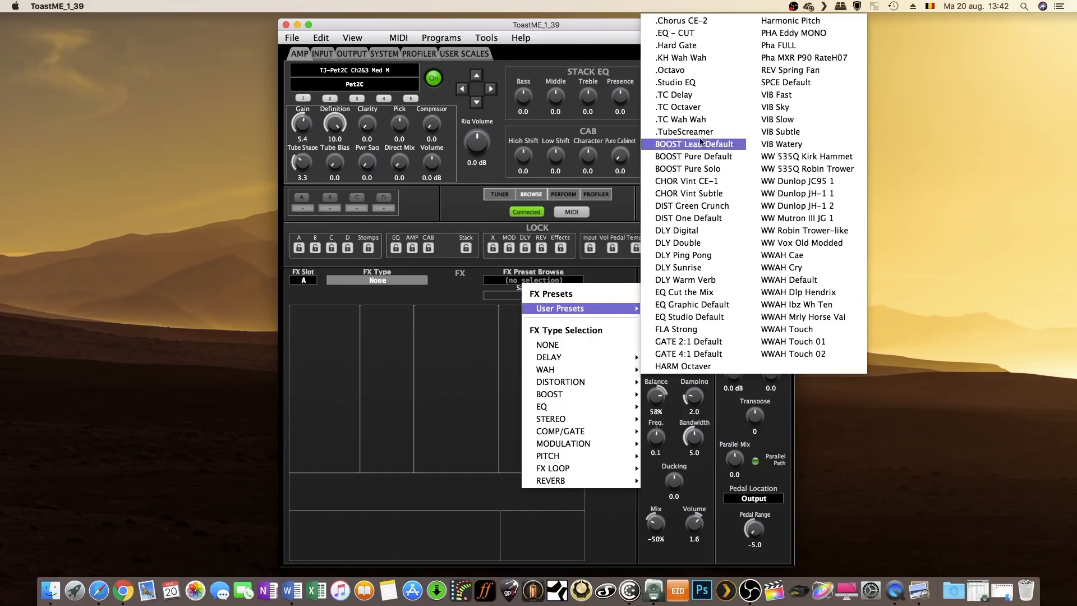
click(686, 120)
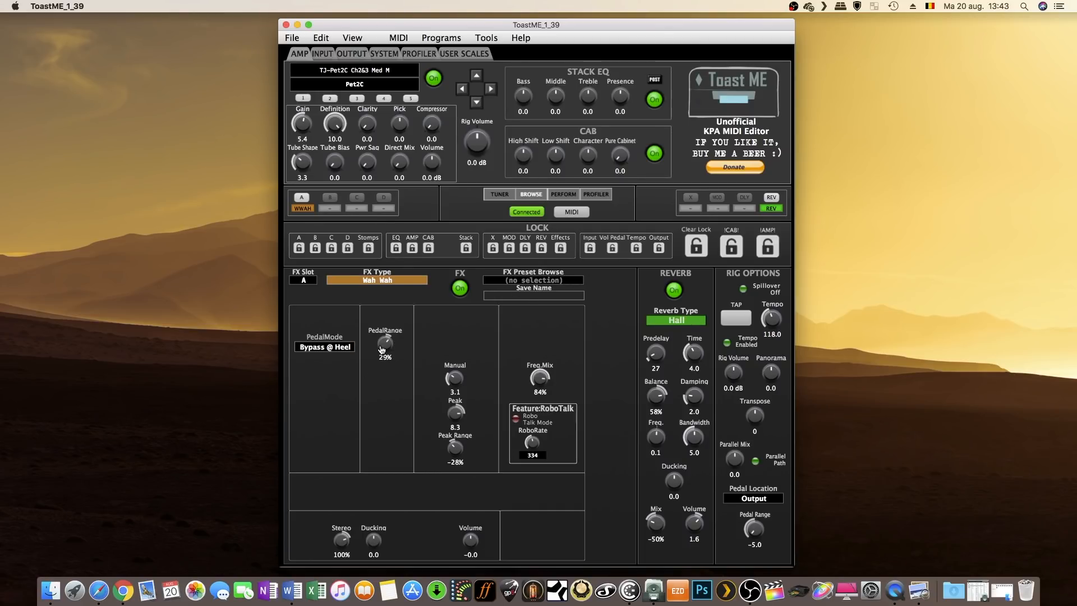
drag(385, 344, 386, 358)
drag(456, 415, 456, 426)
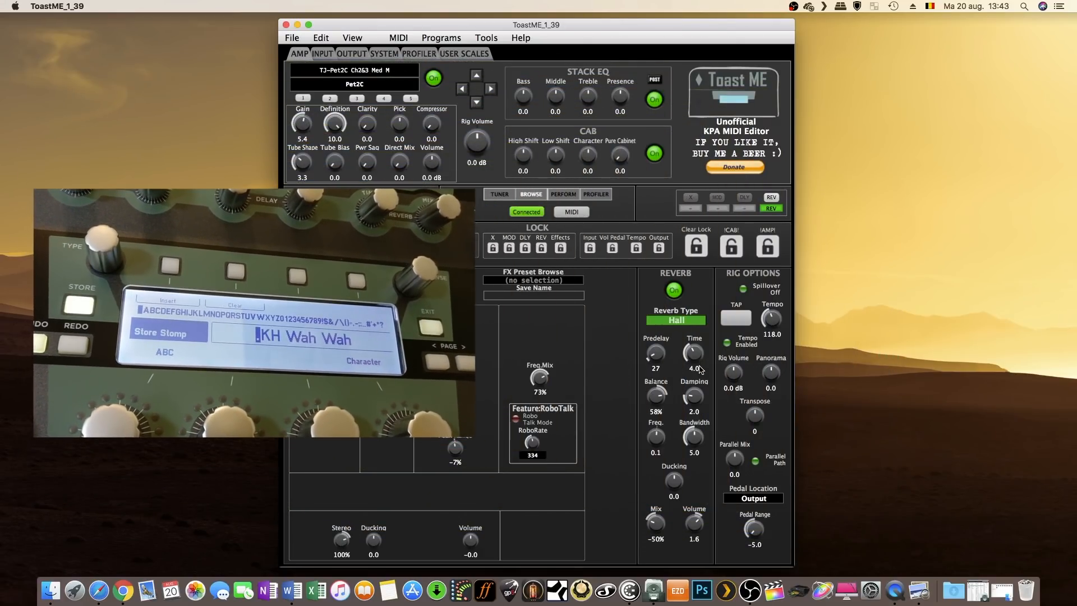
- Enter .TC Wah Demo as the save name for the edited wah preset and submit it
click(541, 296)
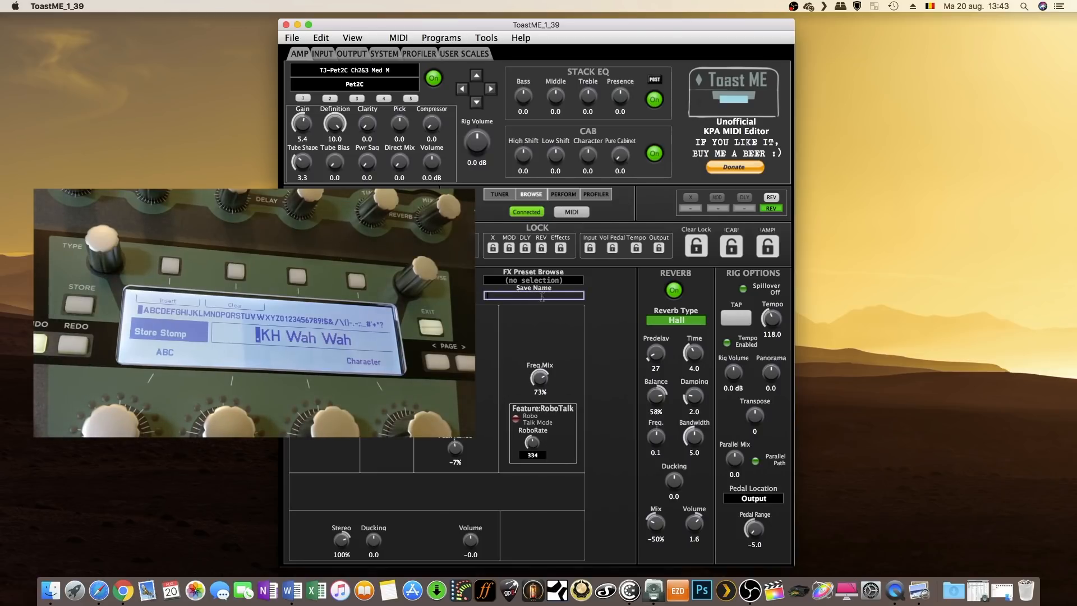
text(TC)
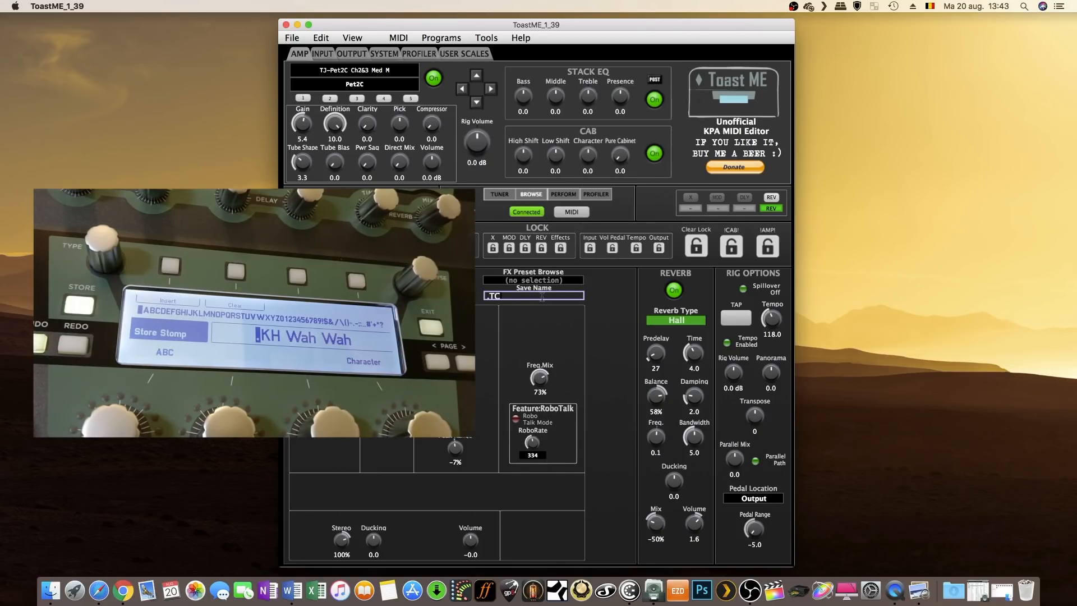
text( Wa)
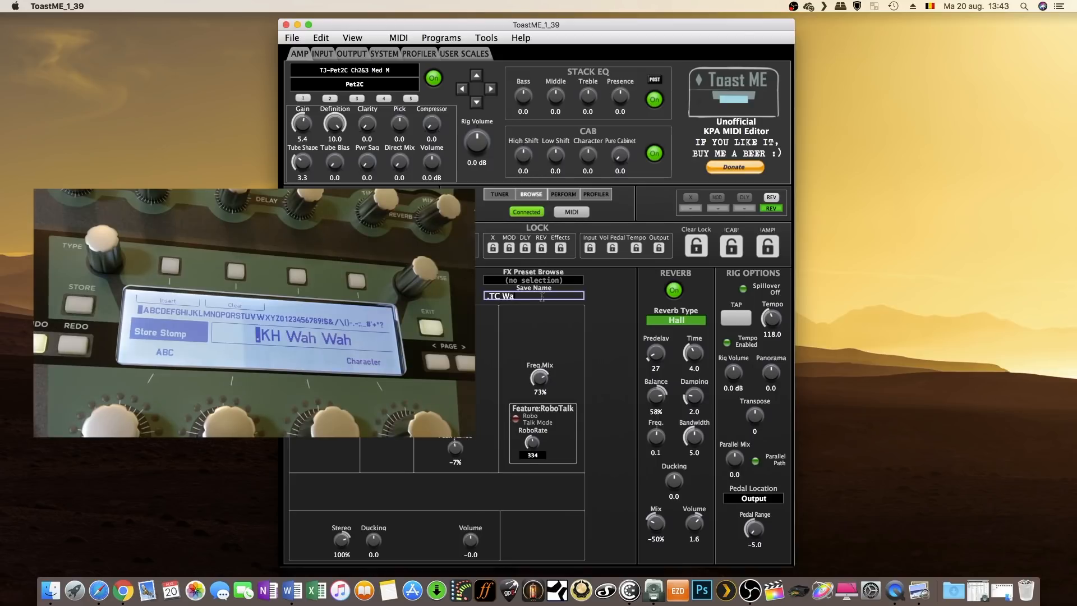
text(h Demo)
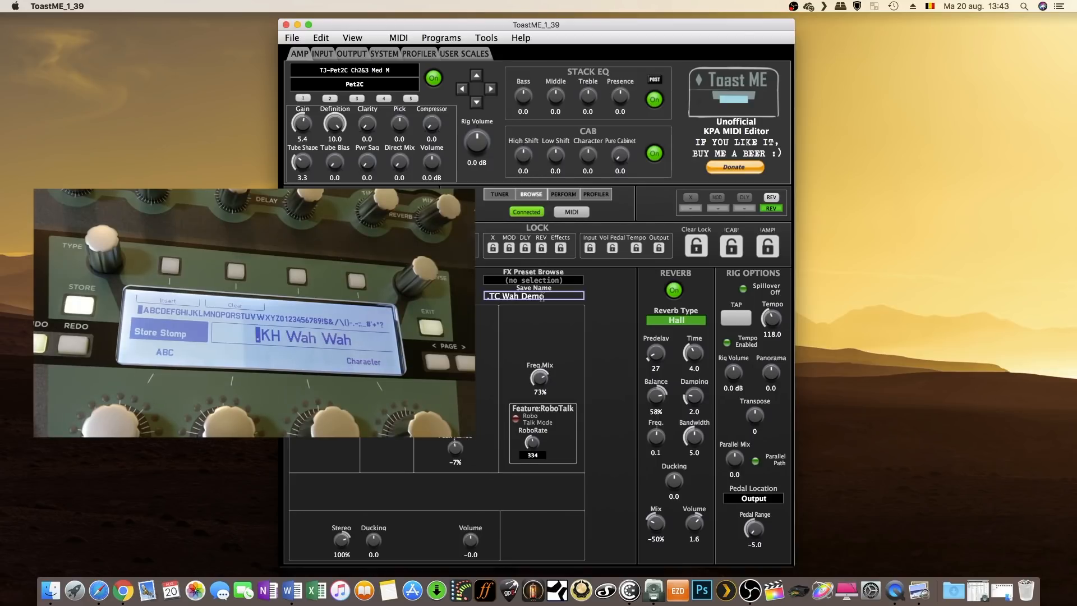
key(Return)
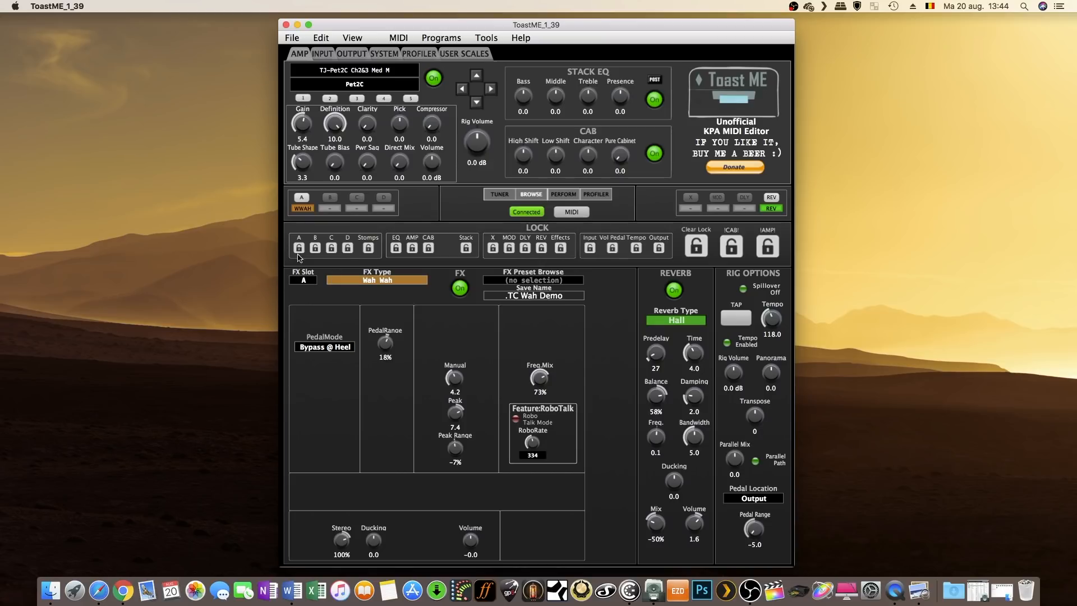
- Assign the Recti Shaper distortion to slot B with volume 0.7, drive 4.6 and ducking 1.1
click(330, 210)
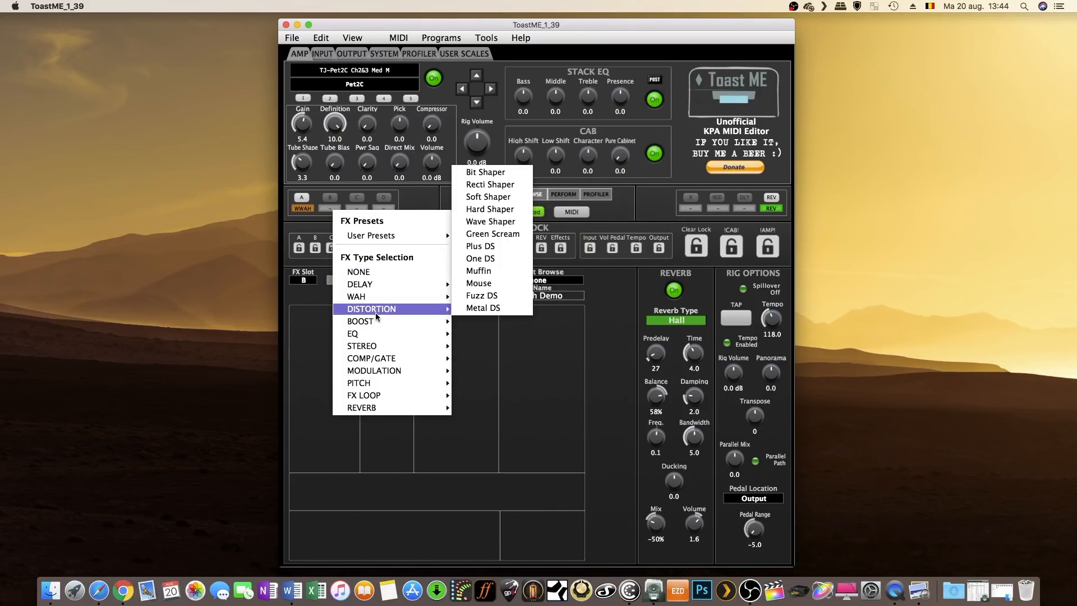
mouse_move(413, 309)
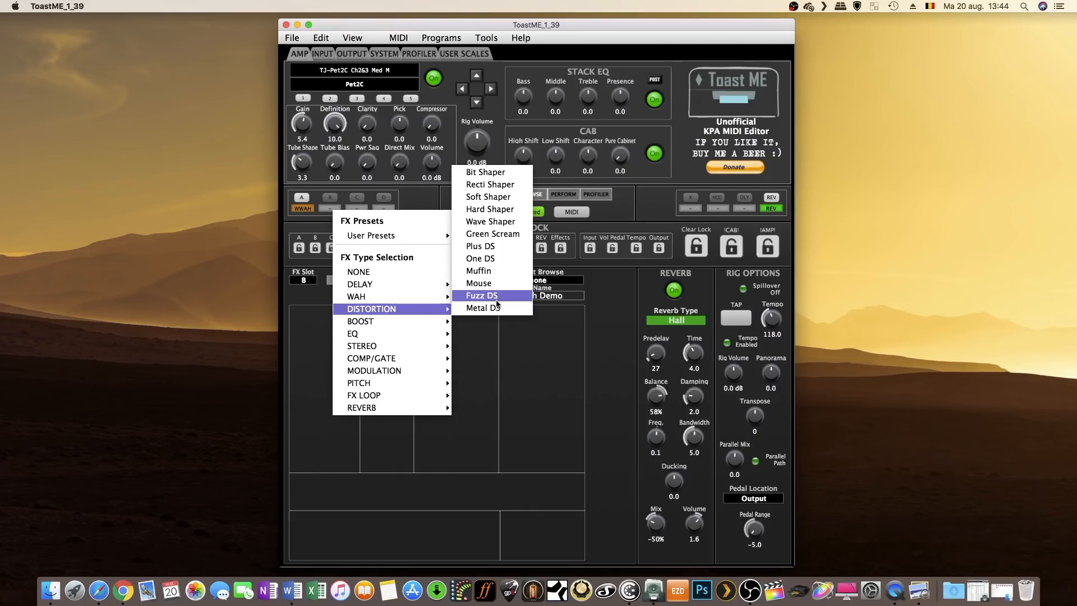
click(490, 184)
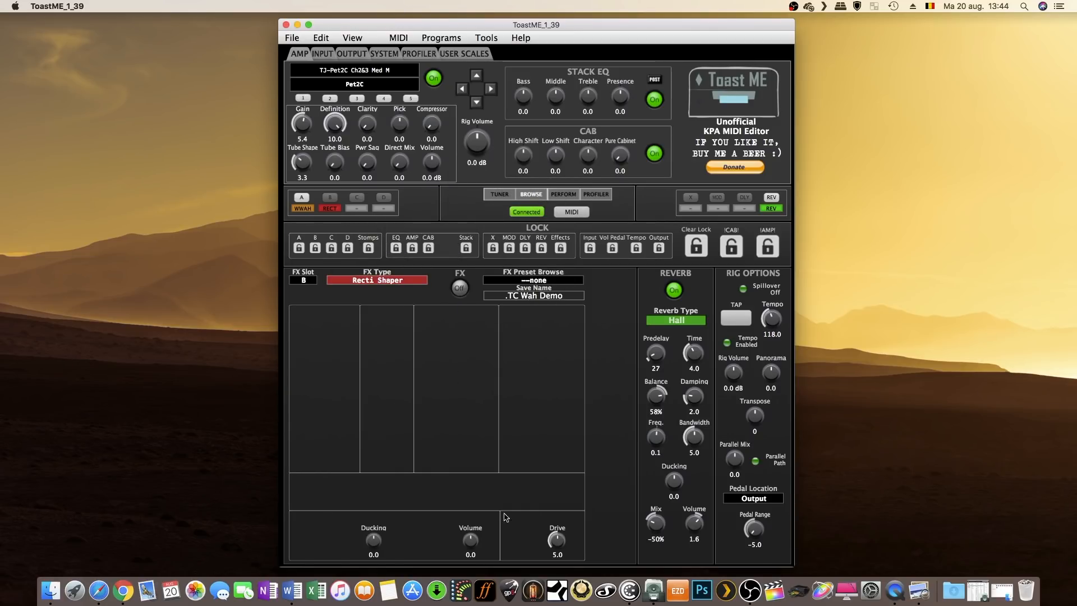
drag(470, 539, 470, 513)
drag(556, 543, 557, 554)
drag(380, 543, 380, 530)
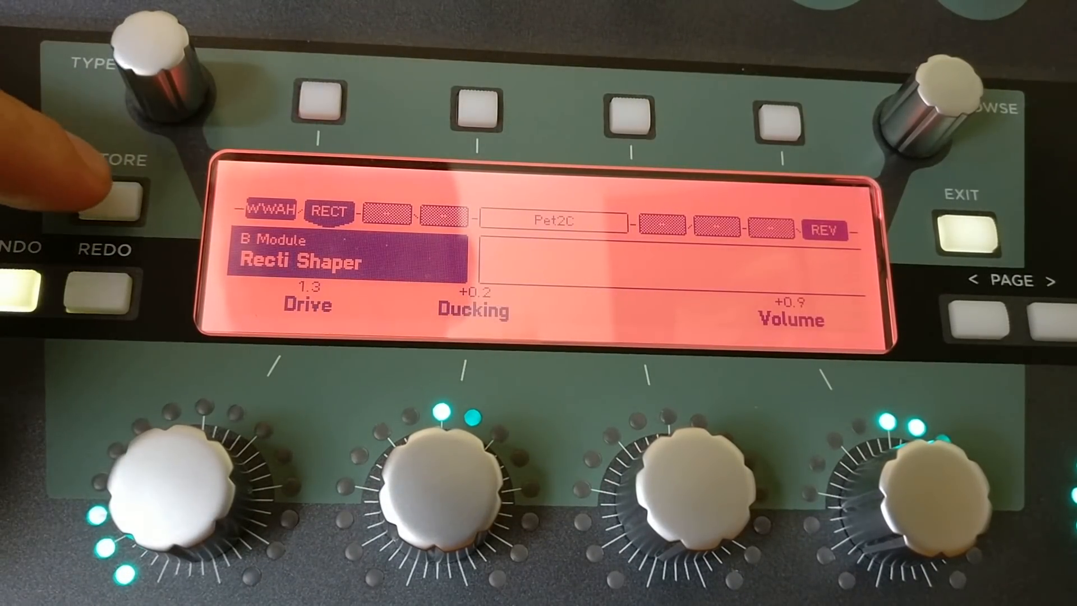
click(110, 197)
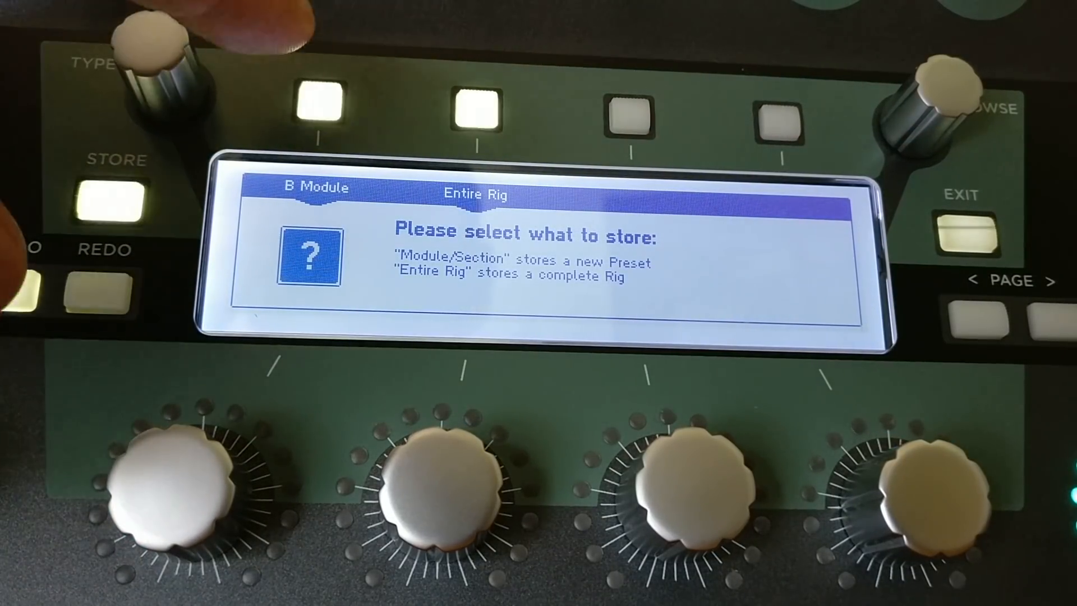
click(319, 103)
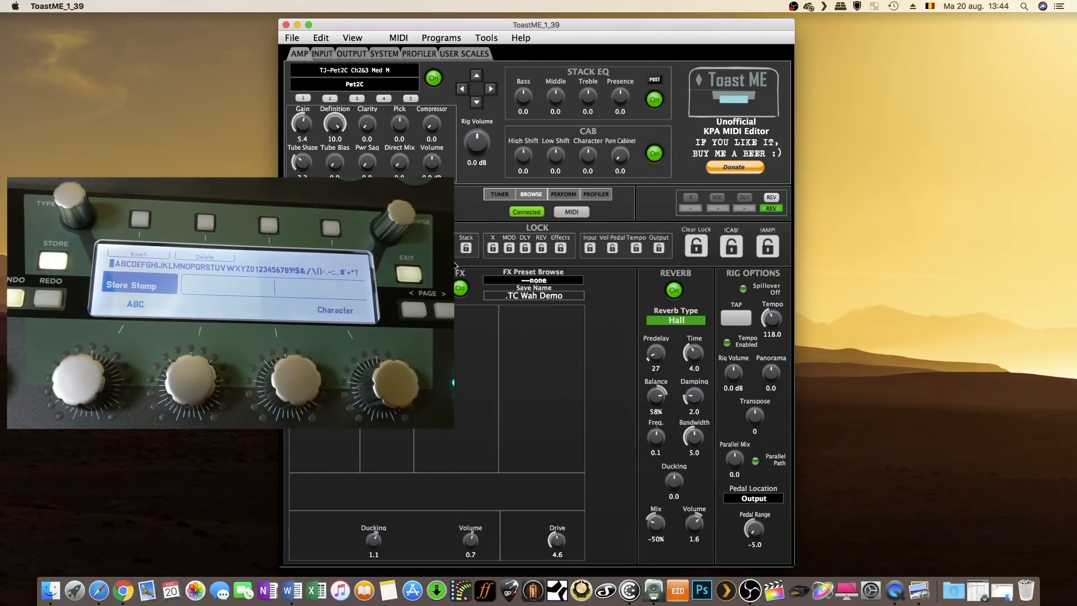
- Replace the save name with .TC Recti Shaper for the slot B effect and submit it
click(572, 297)
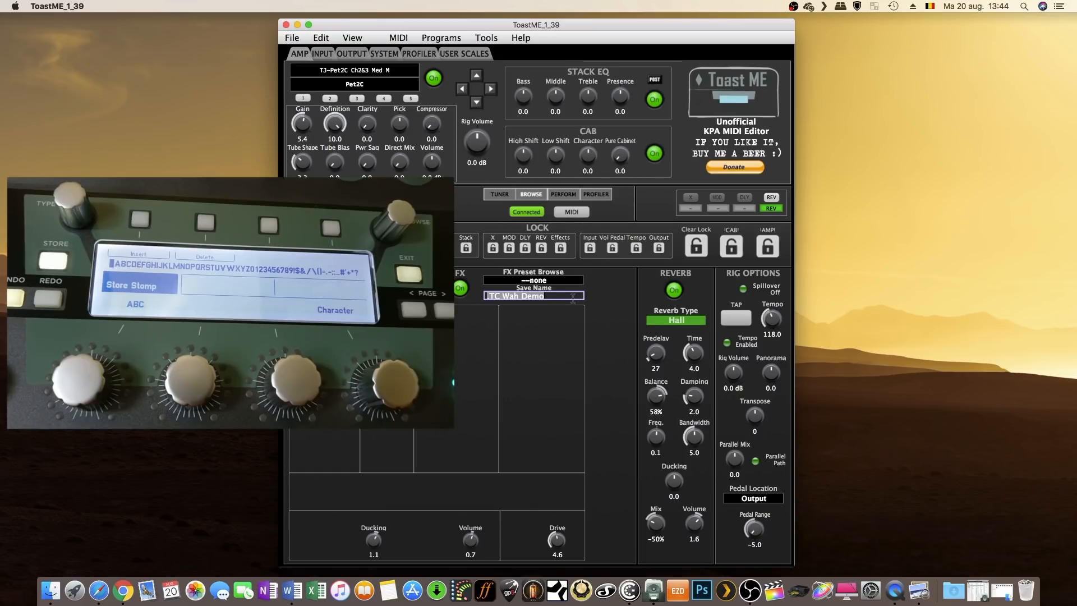
key(BackSpace)
text(.T)
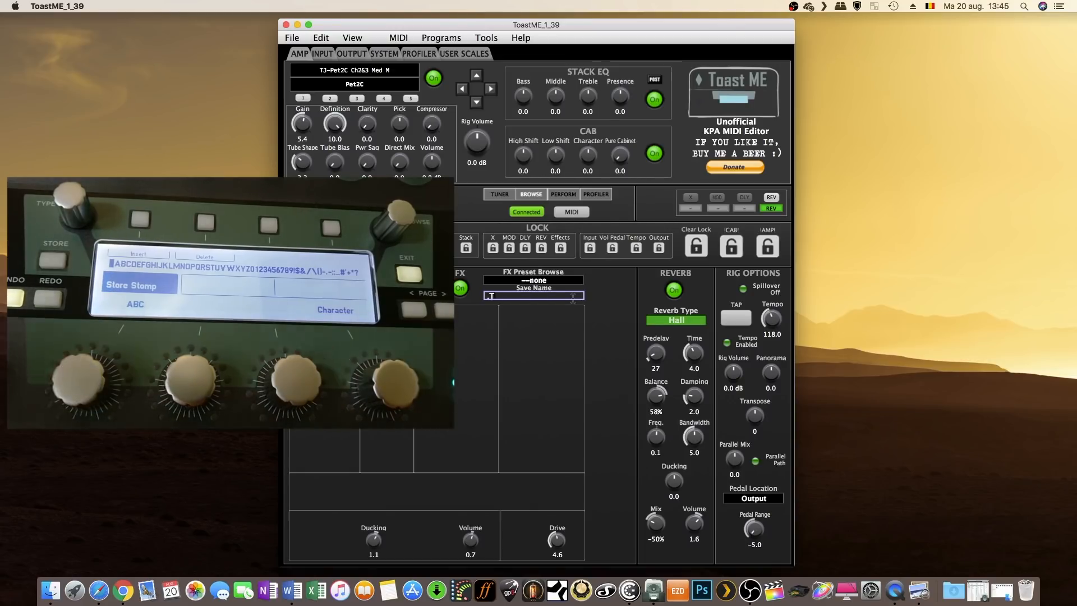
text(C Rect)
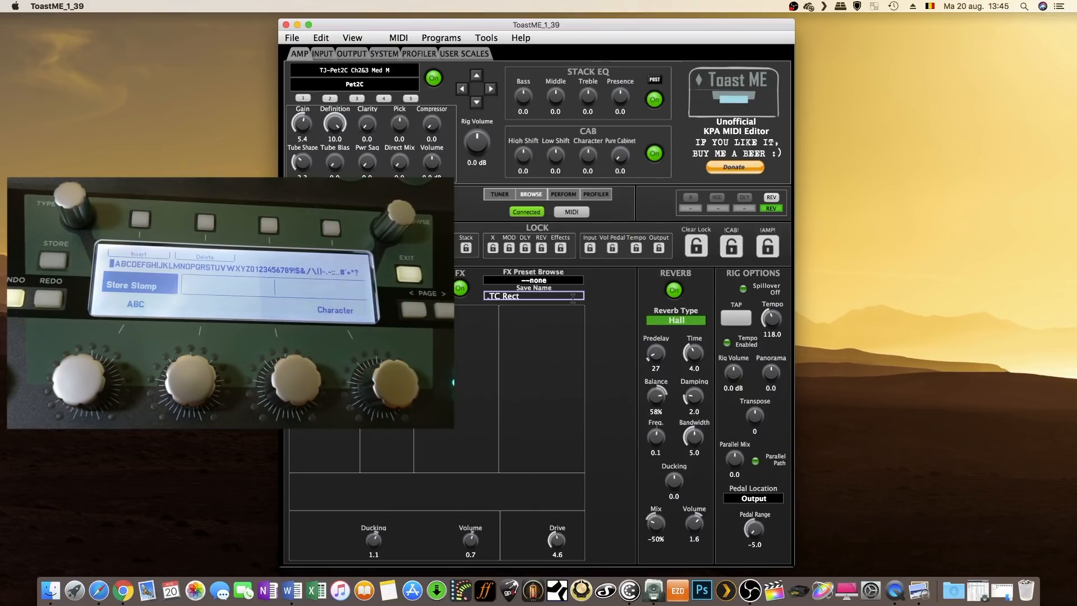
text(i Shaper)
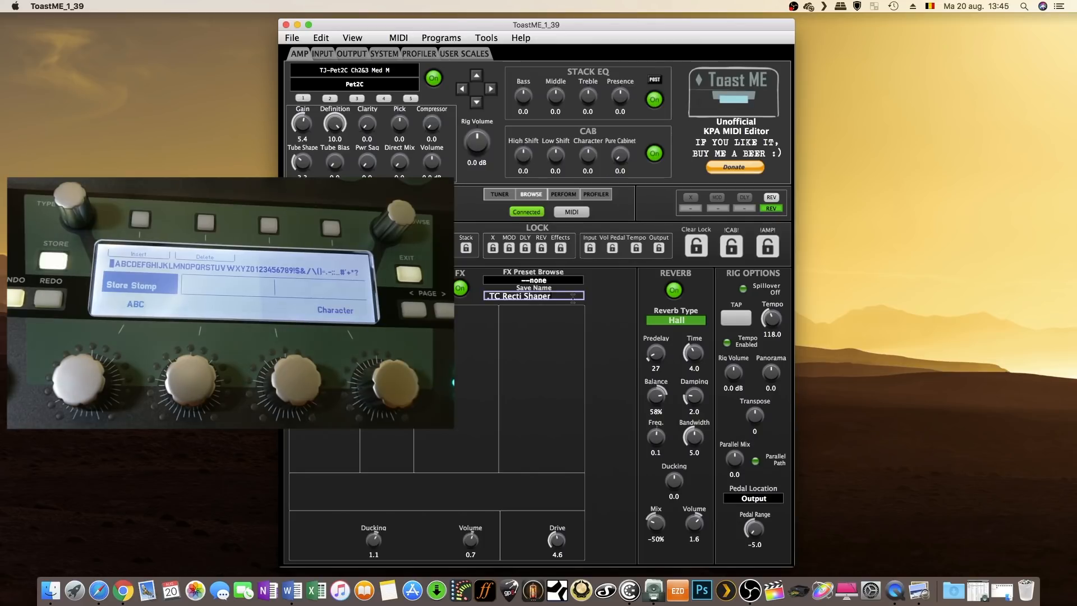
key(Return)
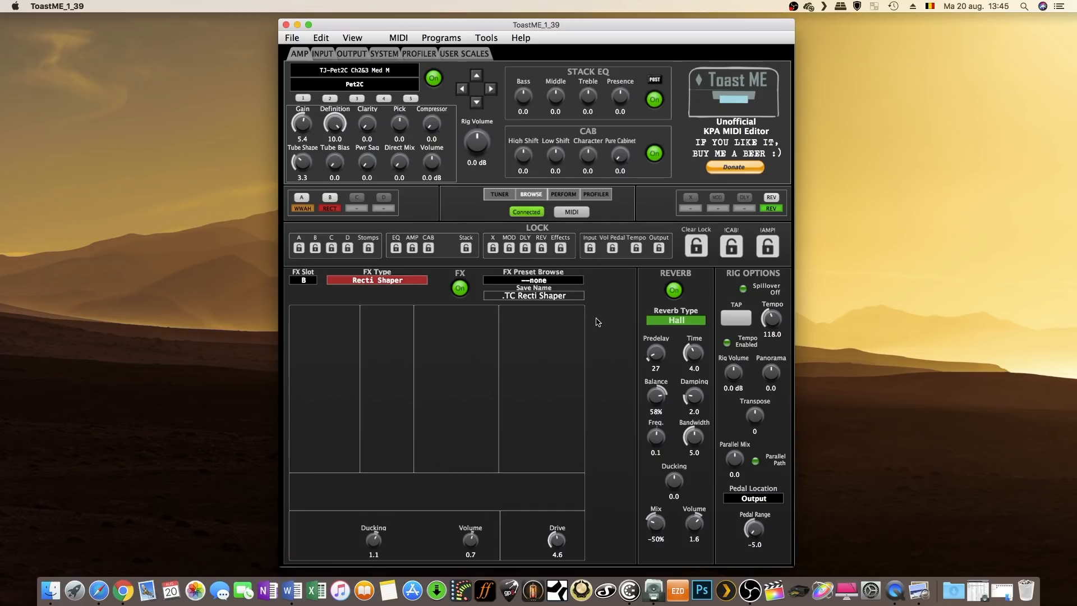
- Check the effect preset list, and disconnect and reconnect the editor to refresh the user presets
click(559, 291)
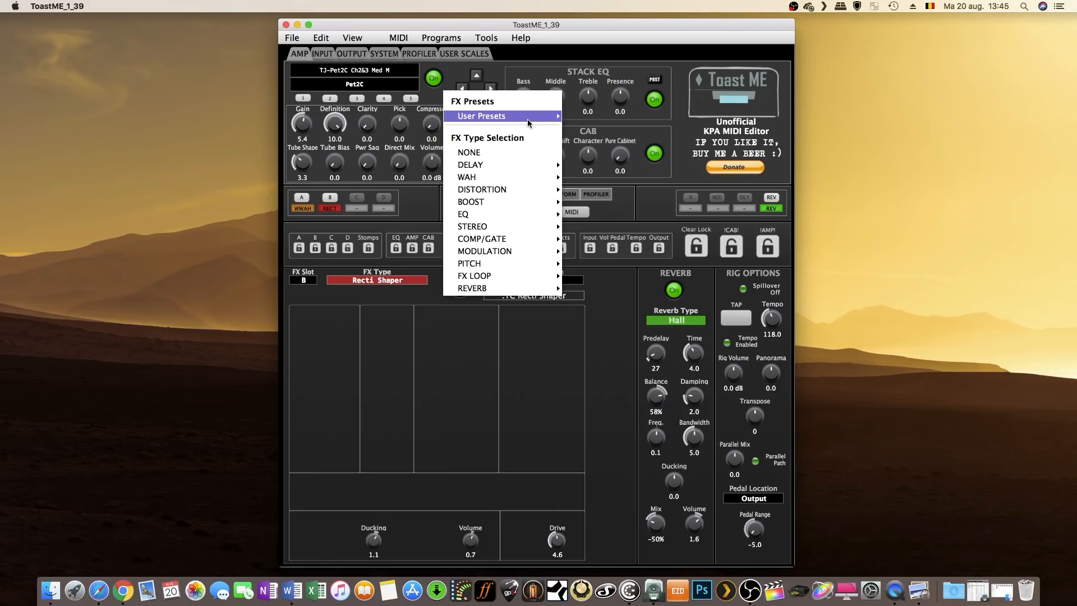
mouse_move(527, 119)
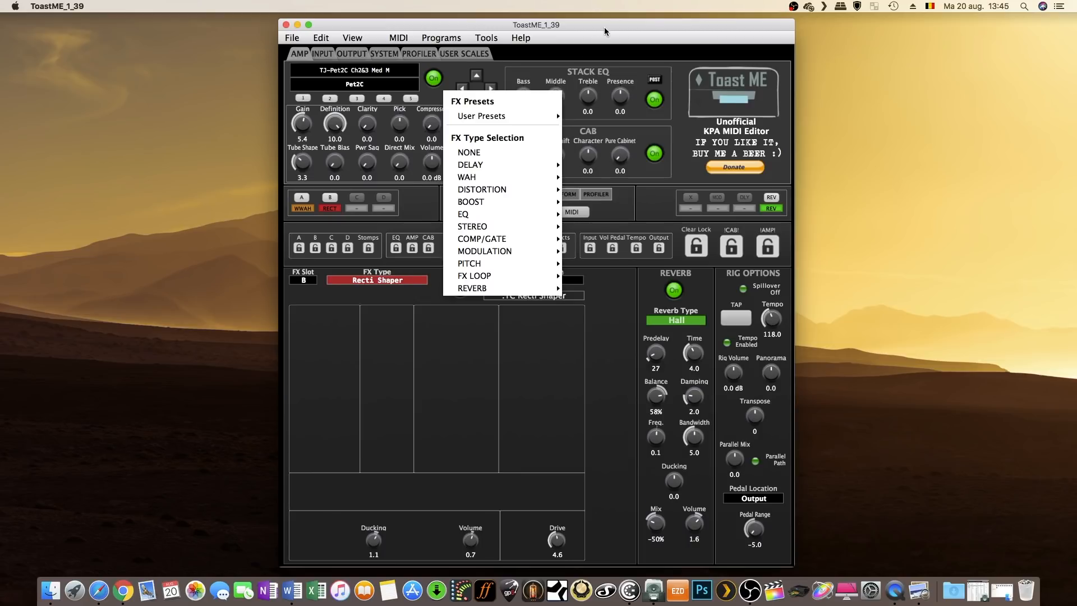
click(603, 29)
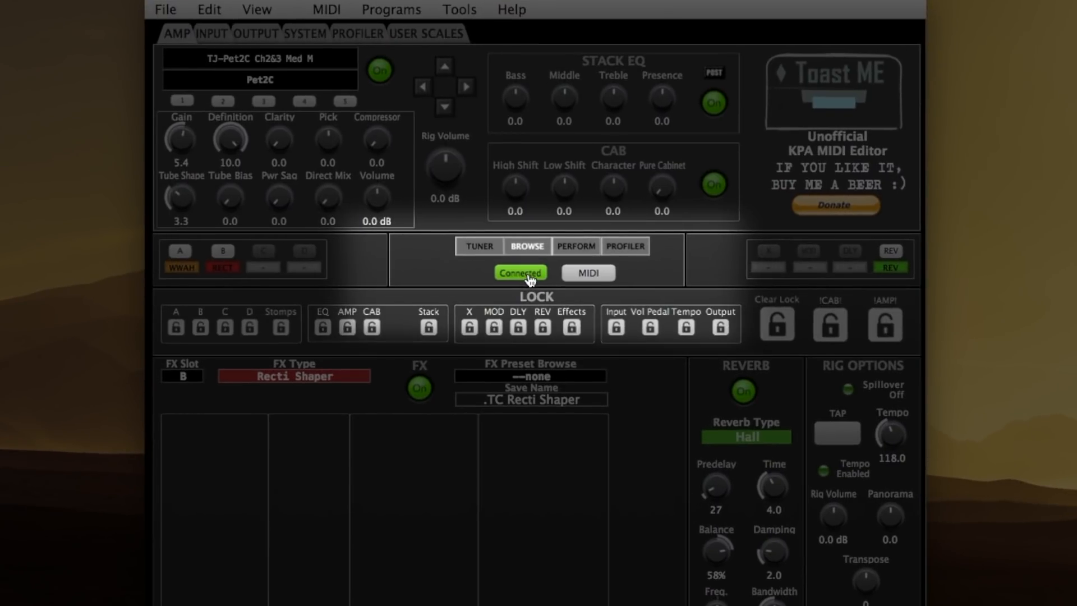
click(522, 273)
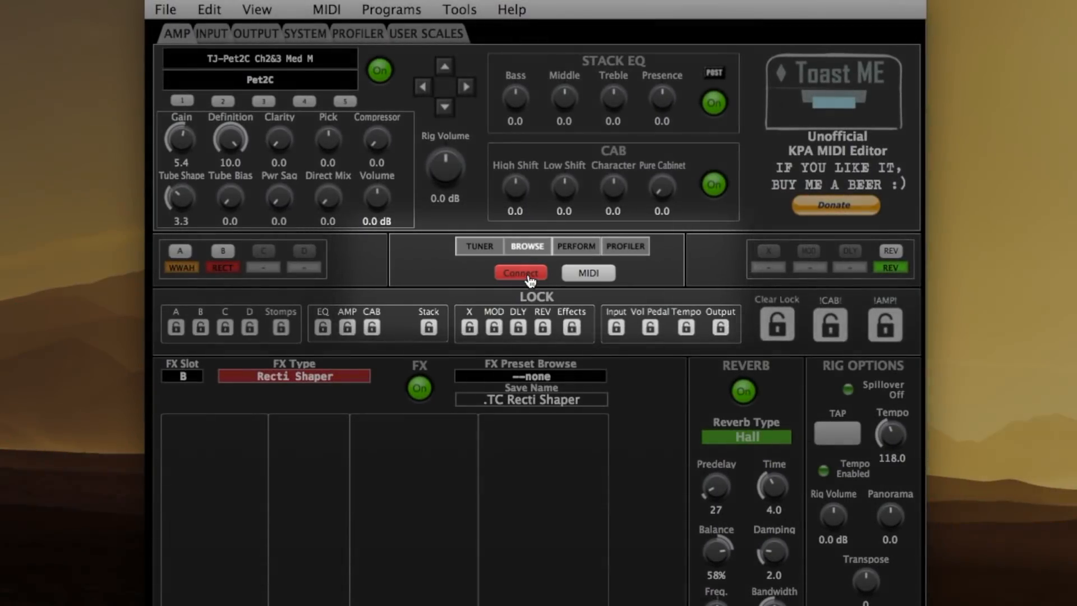
click(528, 277)
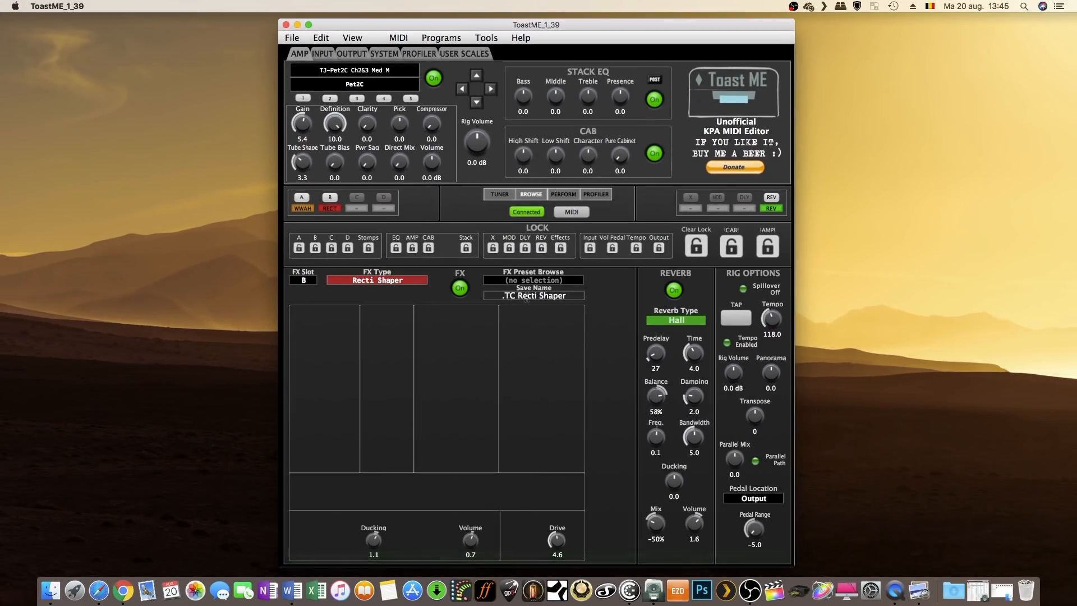
- Load the user preset .TC Recti Shaper into slot C and switch off the slot B effect
click(361, 210)
mouse_move(405, 235)
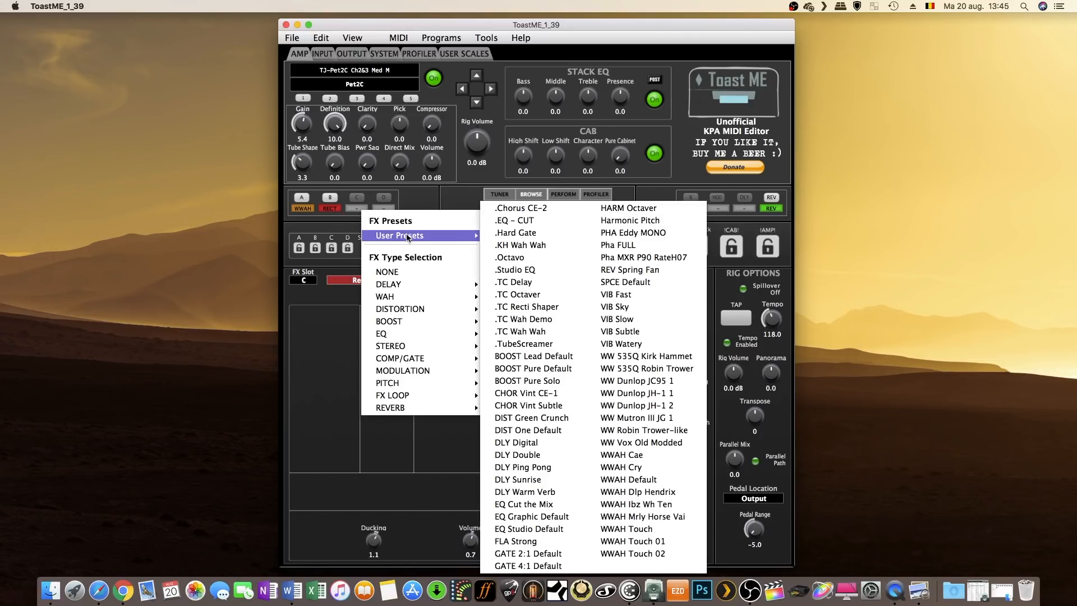
click(529, 308)
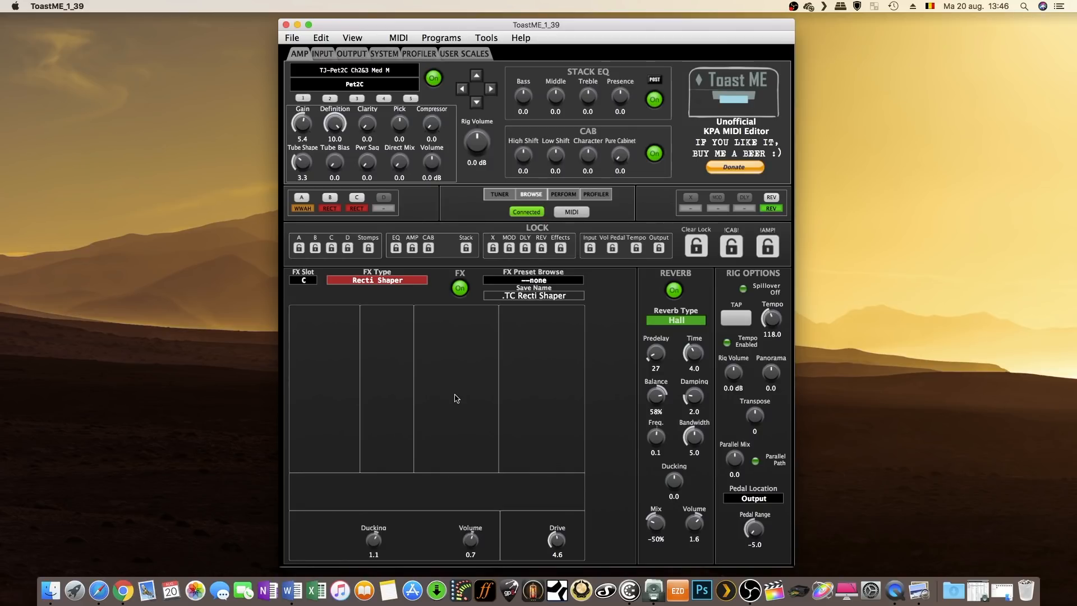
click(336, 200)
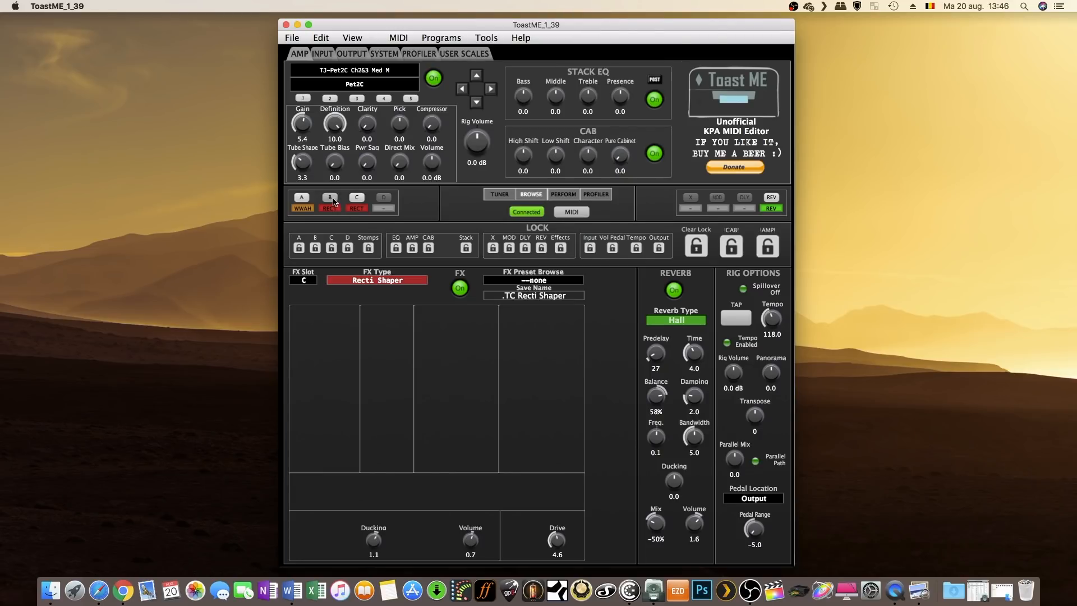
- Load the user preset .TC Wah Demo into slot A
click(303, 209)
mouse_move(344, 235)
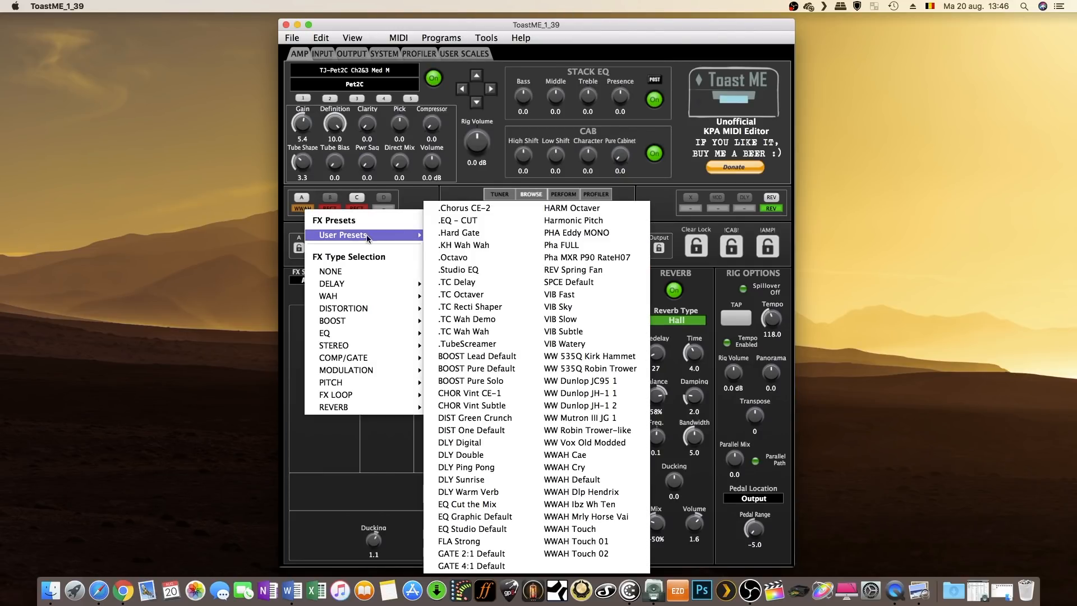
click(466, 321)
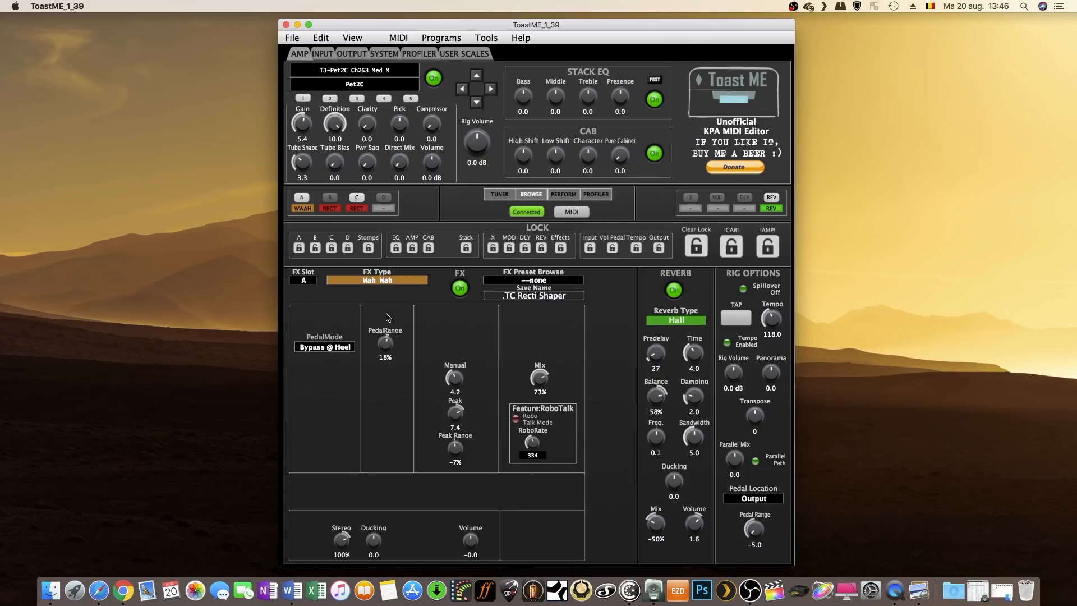